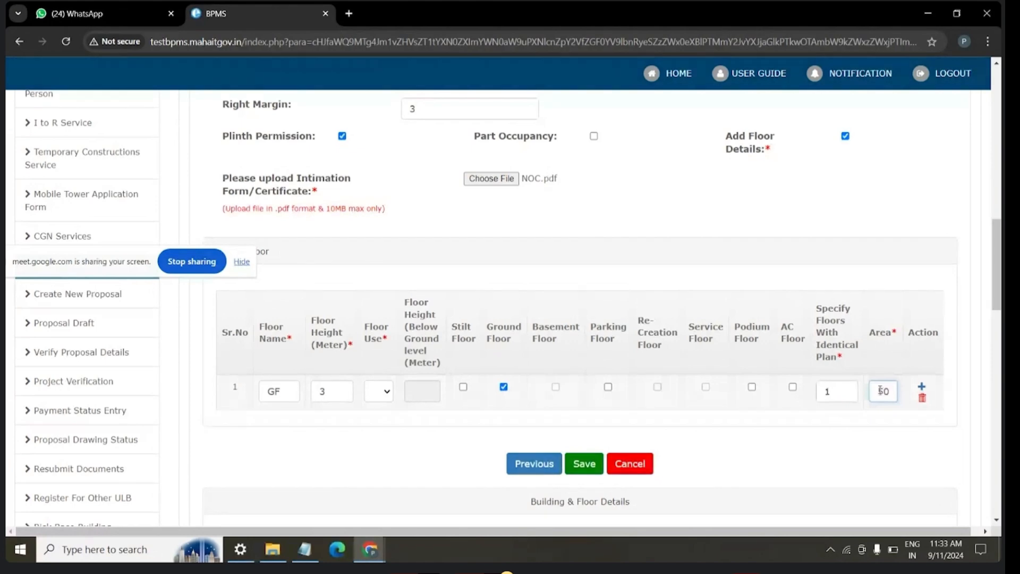
- Add three blank floor rows below the GF row in the Typical Floor table
{"action": "scroll", "coordinate": [709, 384], "scroll_direction": "down", "scroll_amount": 5}
{"action": "scroll", "coordinate": [693, 359], "scroll_direction": "up", "scroll_amount": 2}
{"action": "scroll", "coordinate": [694, 359], "scroll_direction": "up", "scroll_amount": 1}
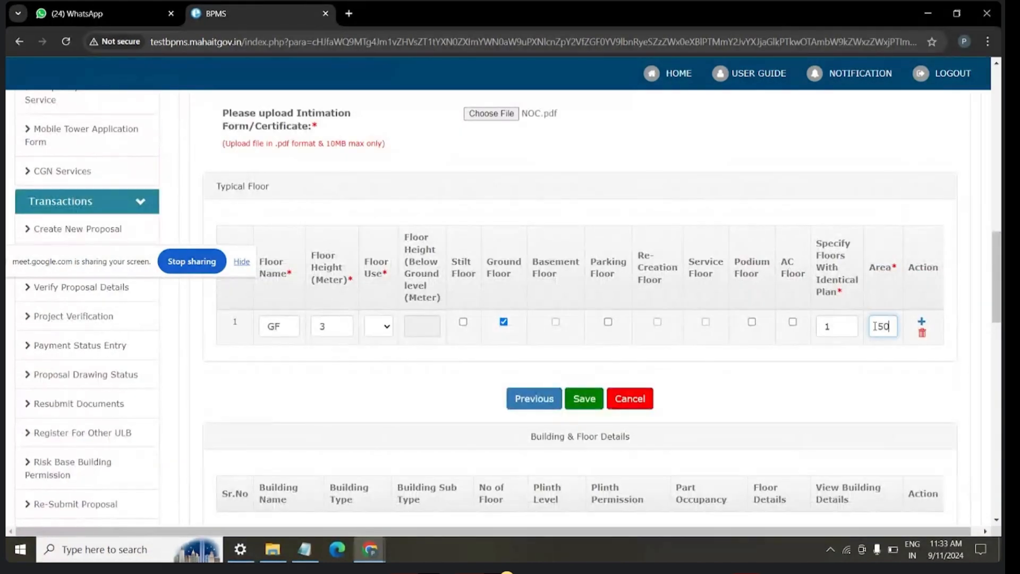
{"action": "left_click", "coordinate": [921, 323]}
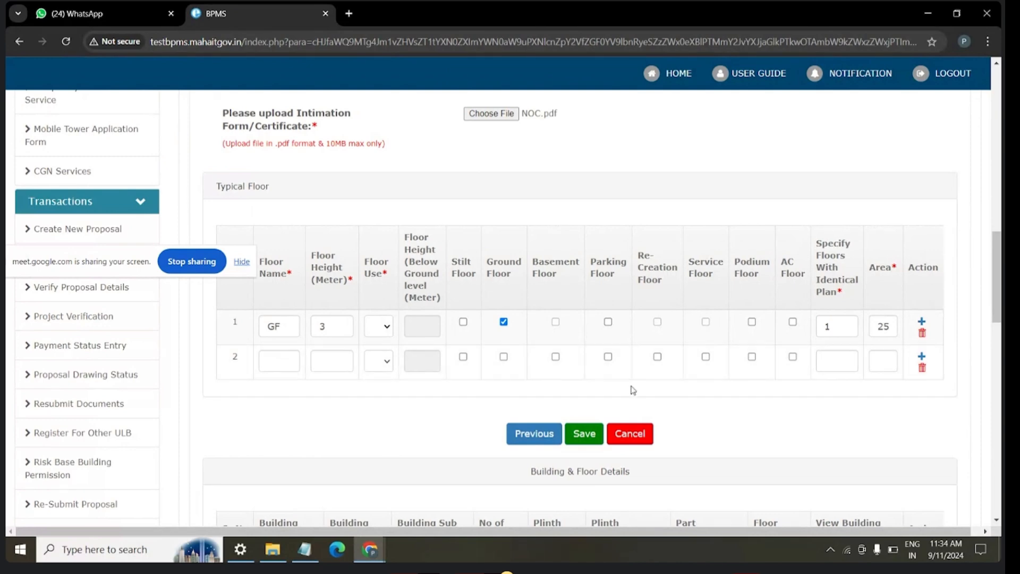
{"action": "left_click", "coordinate": [922, 356]}
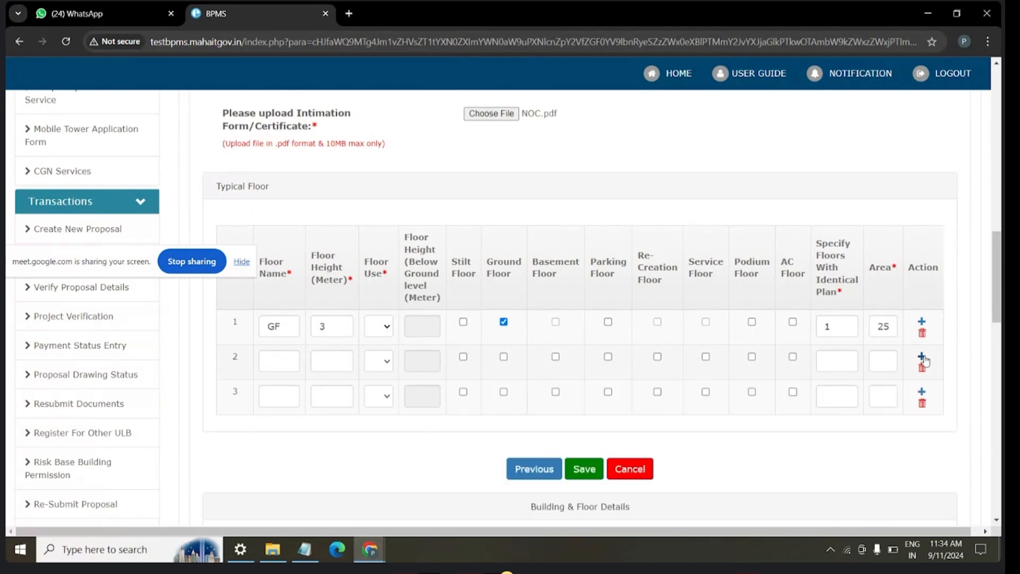
{"action": "left_click", "coordinate": [922, 356]}
- Delete the three empty floor rows from the Typical Floor table, keeping only the GF row
{"action": "scroll", "coordinate": [802, 382], "scroll_direction": "down", "scroll_amount": 3}
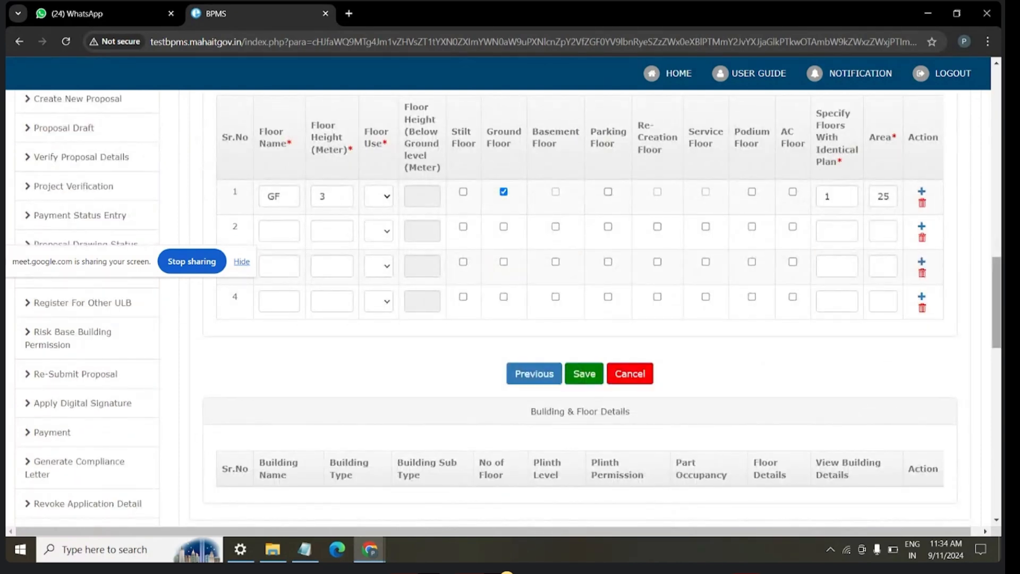
{"action": "left_click", "coordinate": [923, 308]}
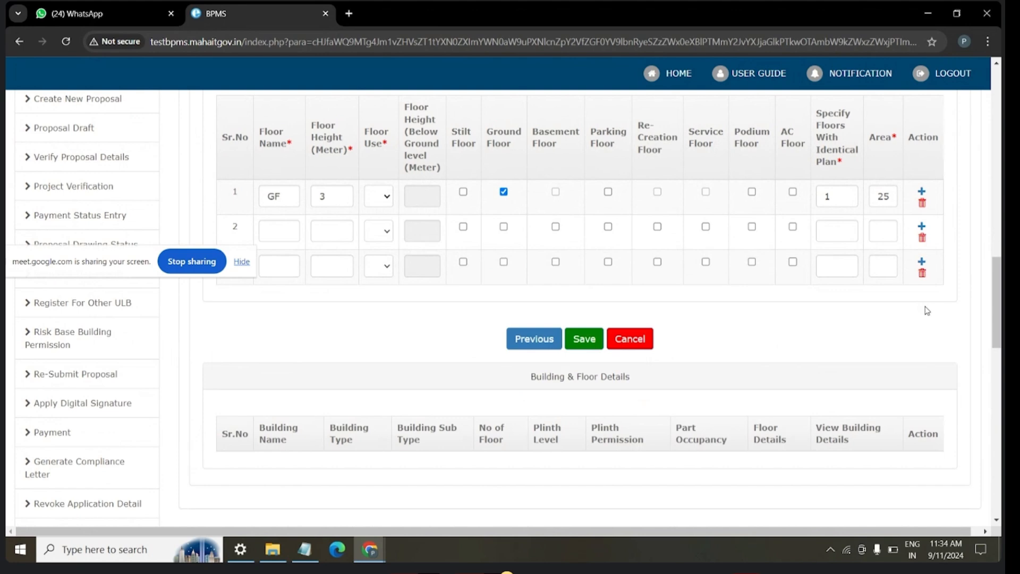
{"action": "left_click", "coordinate": [922, 273]}
{"action": "left_click", "coordinate": [922, 237]}
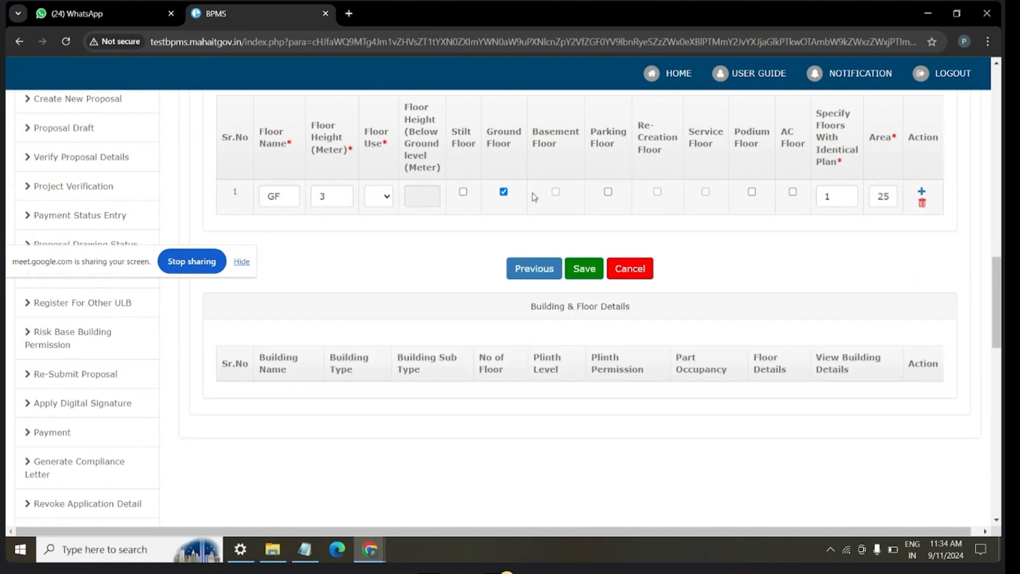
- Review the Building A entries and save the building details with Plinth Intimation/Part Occupancy, accepting the confirmations
{"action": "scroll", "coordinate": [533, 200], "scroll_direction": "up", "scroll_amount": 1}
{"action": "scroll", "coordinate": [684, 260], "scroll_direction": "up", "scroll_amount": 5}
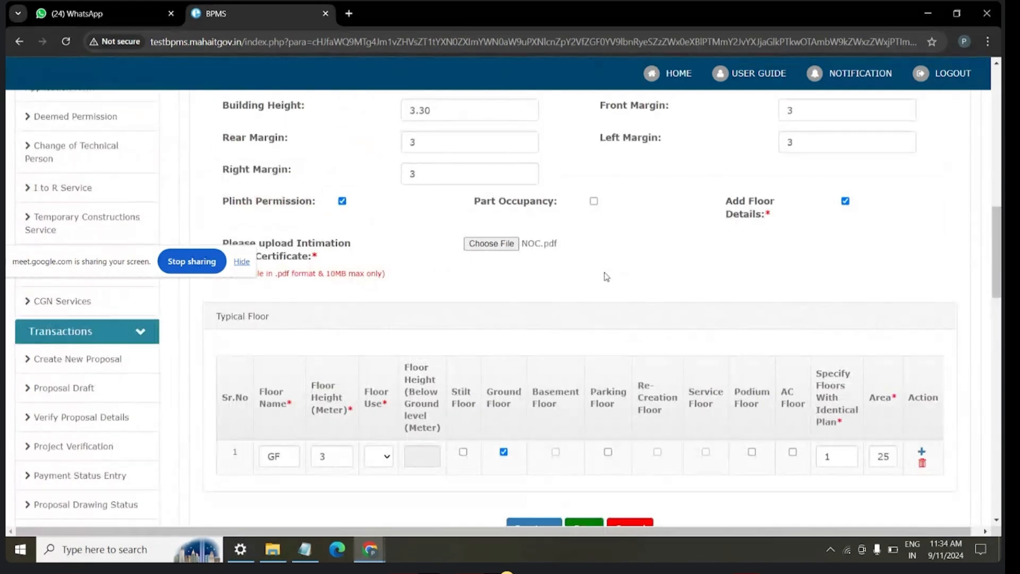
{"action": "scroll", "coordinate": [743, 308], "scroll_direction": "up", "scroll_amount": 5}
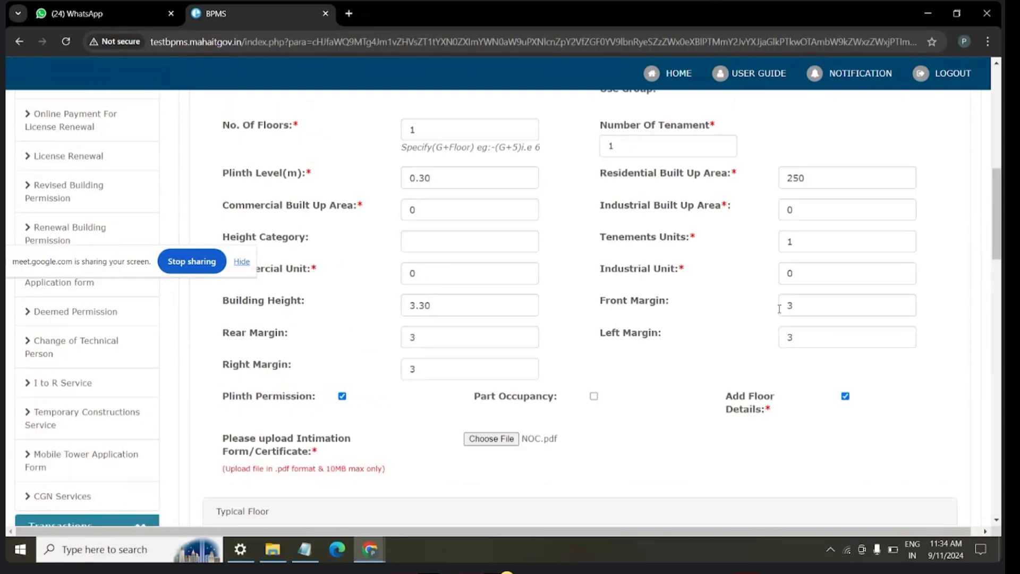
{"action": "scroll", "coordinate": [632, 310], "scroll_direction": "down", "scroll_amount": 1}
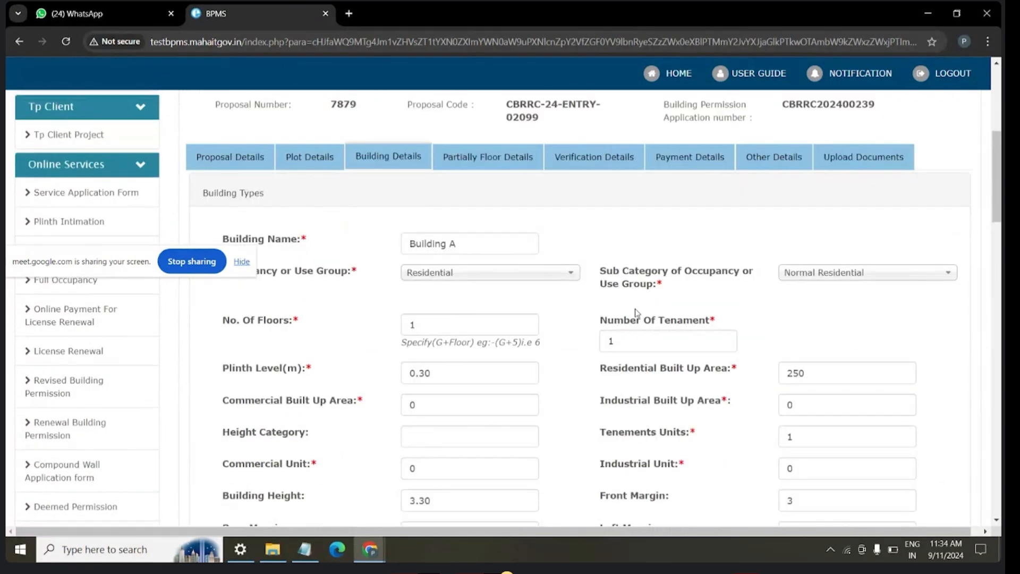
{"action": "scroll", "coordinate": [529, 286], "scroll_direction": "down", "scroll_amount": 10}
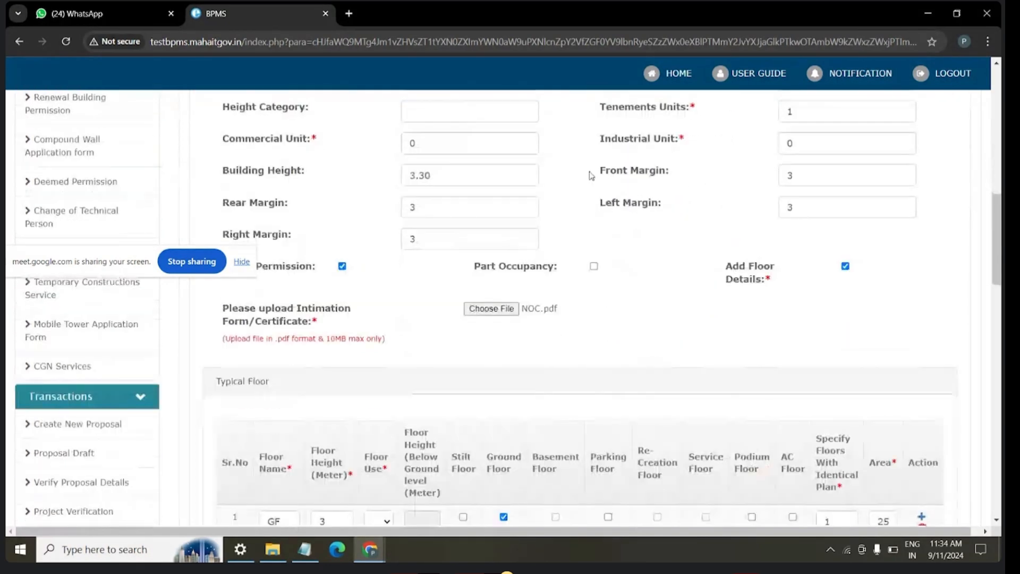
{"action": "left_click", "coordinate": [579, 272]}
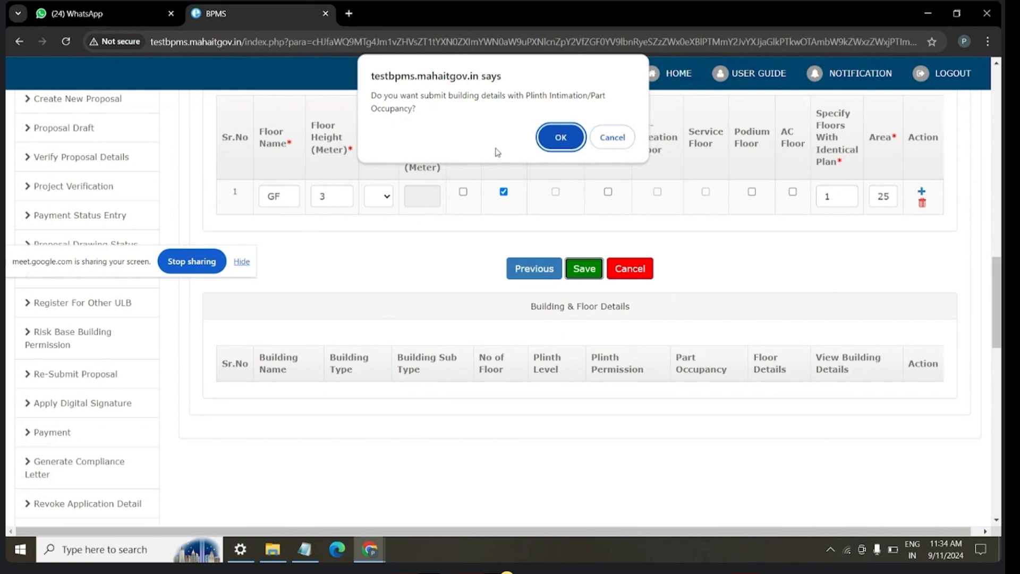
{"action": "left_click", "coordinate": [562, 138]}
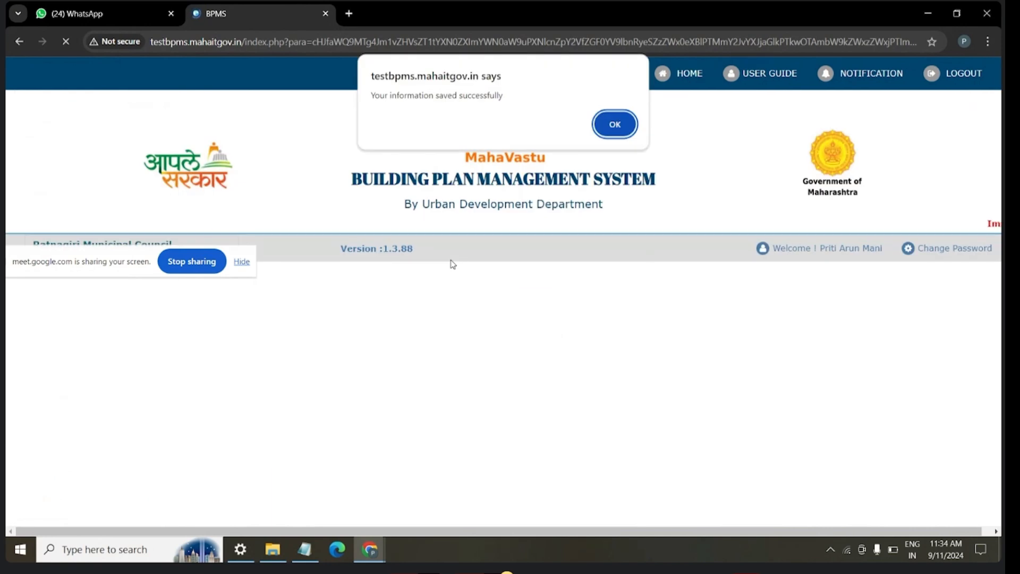
{"action": "left_click", "coordinate": [624, 125]}
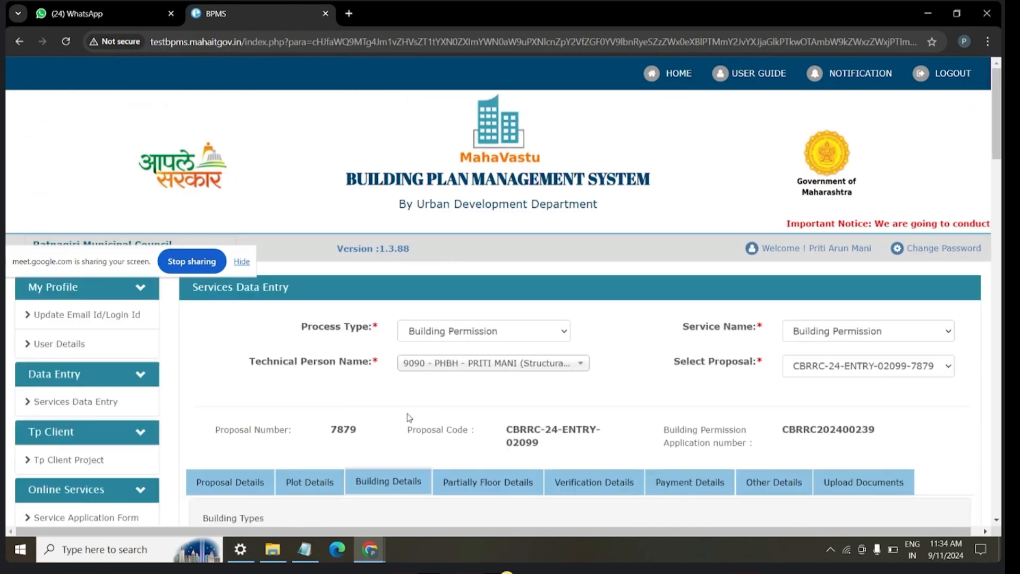
- Examine the saved building details of Building A from the Building & Floor Details table and close them
{"action": "scroll", "coordinate": [520, 363], "scroll_direction": "down", "scroll_amount": 8}
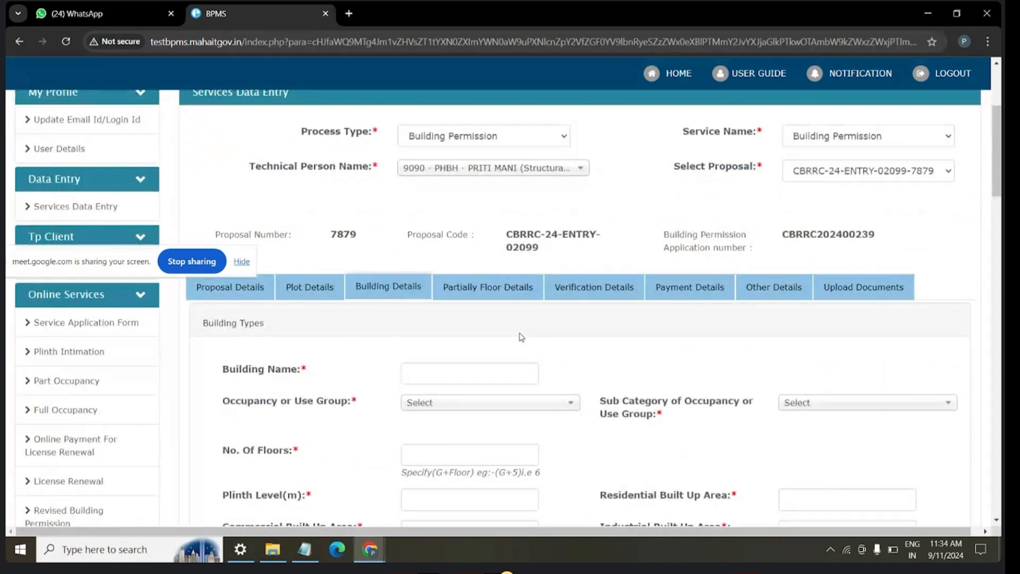
{"action": "scroll", "coordinate": [521, 337], "scroll_direction": "down", "scroll_amount": 6}
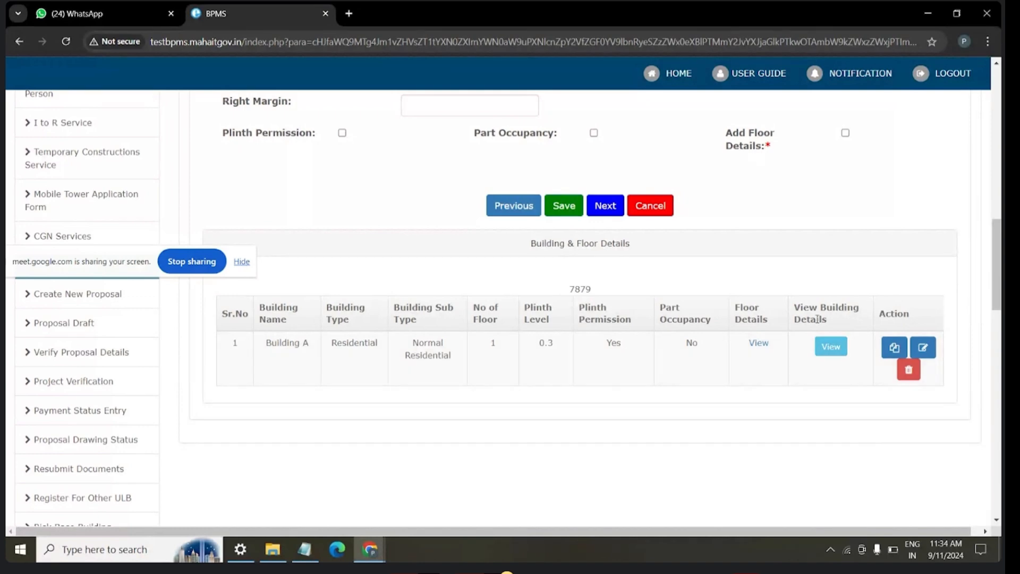
{"action": "left_click", "coordinate": [822, 343]}
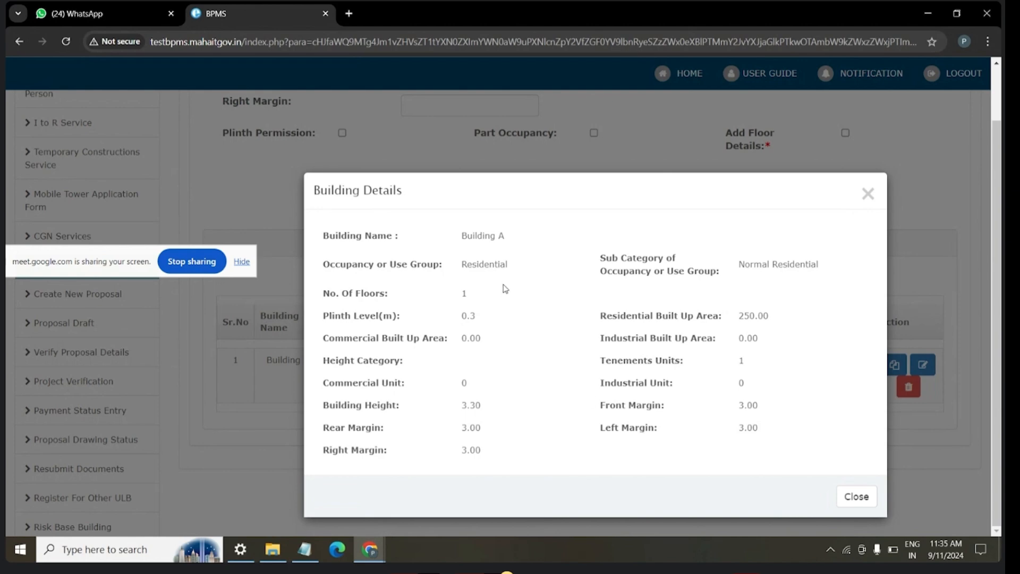
{"action": "left_click", "coordinate": [855, 495]}
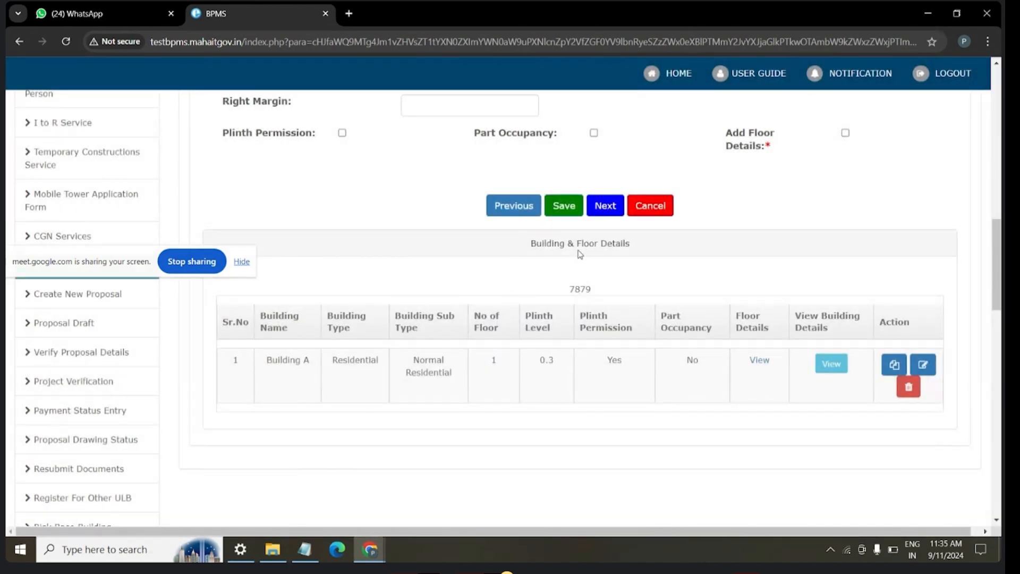
- Review the Building & Floor Details list and proceed to the Partially Floor Details section
{"action": "scroll", "coordinate": [574, 255], "scroll_direction": "up", "scroll_amount": 5}
{"action": "scroll", "coordinate": [569, 248], "scroll_direction": "down", "scroll_amount": 4}
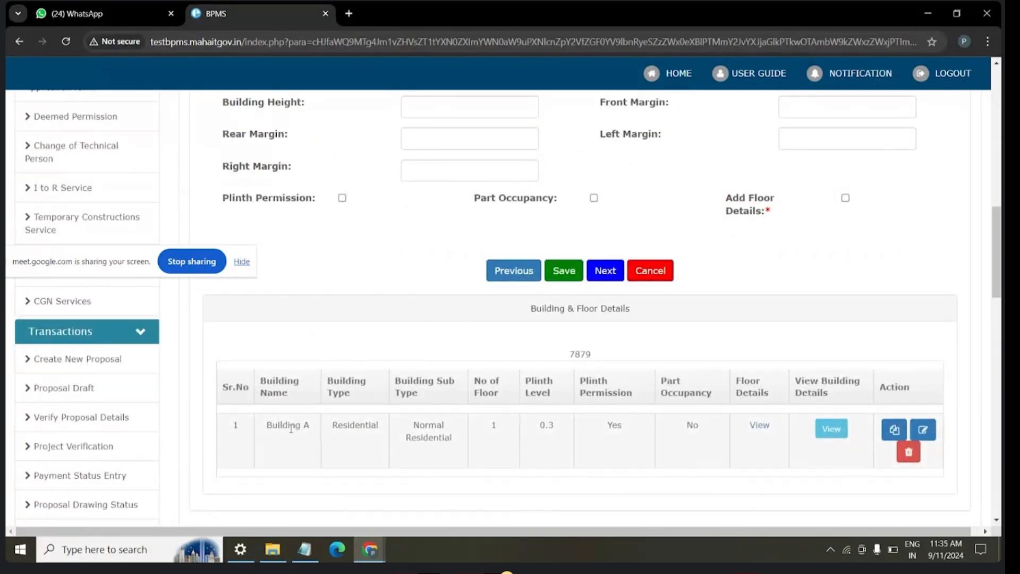
{"action": "scroll", "coordinate": [515, 447], "scroll_direction": "up", "scroll_amount": 6}
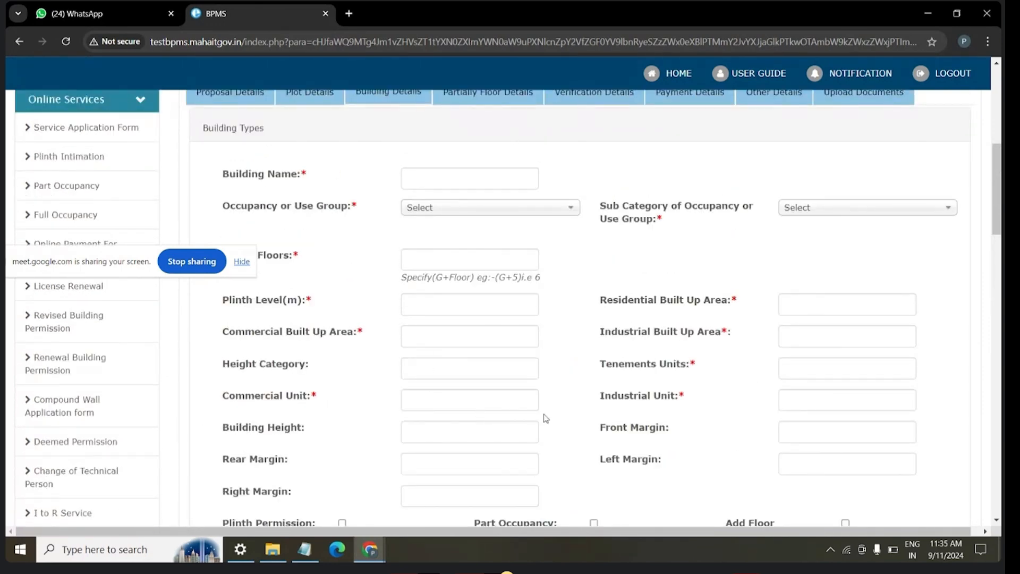
{"action": "scroll", "coordinate": [585, 398], "scroll_direction": "down", "scroll_amount": 4}
{"action": "scroll", "coordinate": [611, 319], "scroll_direction": "down", "scroll_amount": 4}
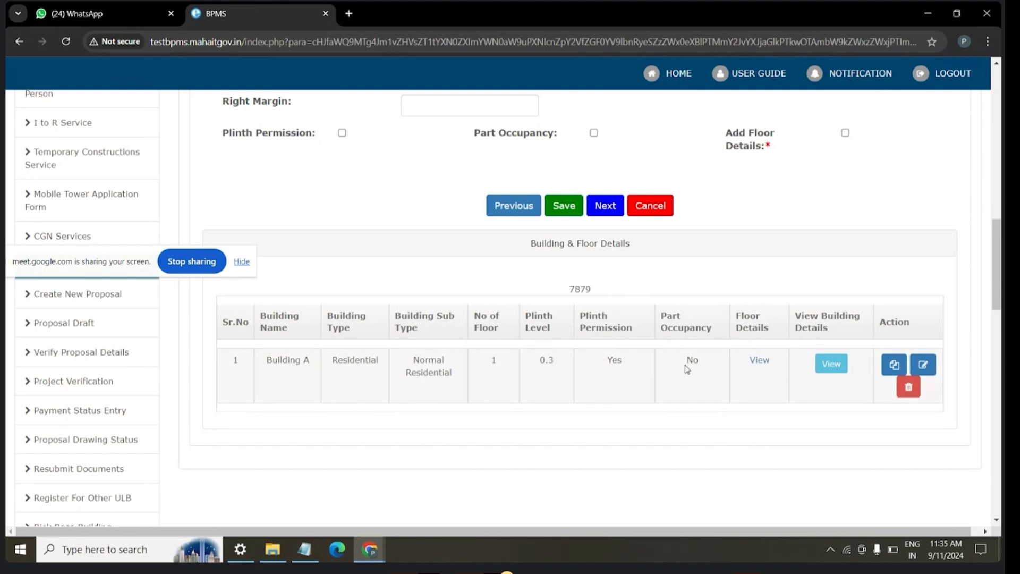
{"action": "scroll", "coordinate": [531, 374], "scroll_direction": "up", "scroll_amount": 3}
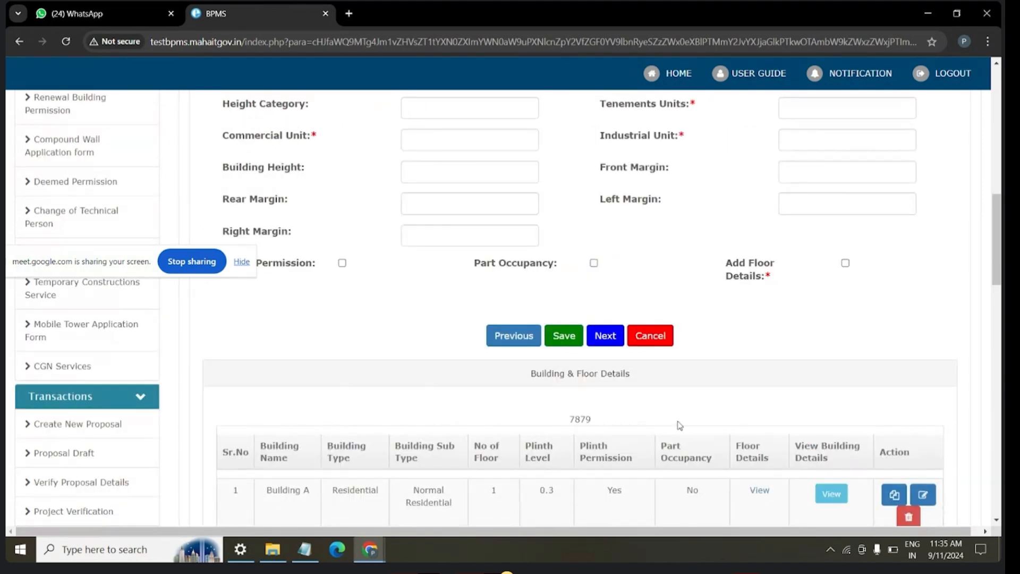
{"action": "left_click", "coordinate": [609, 339]}
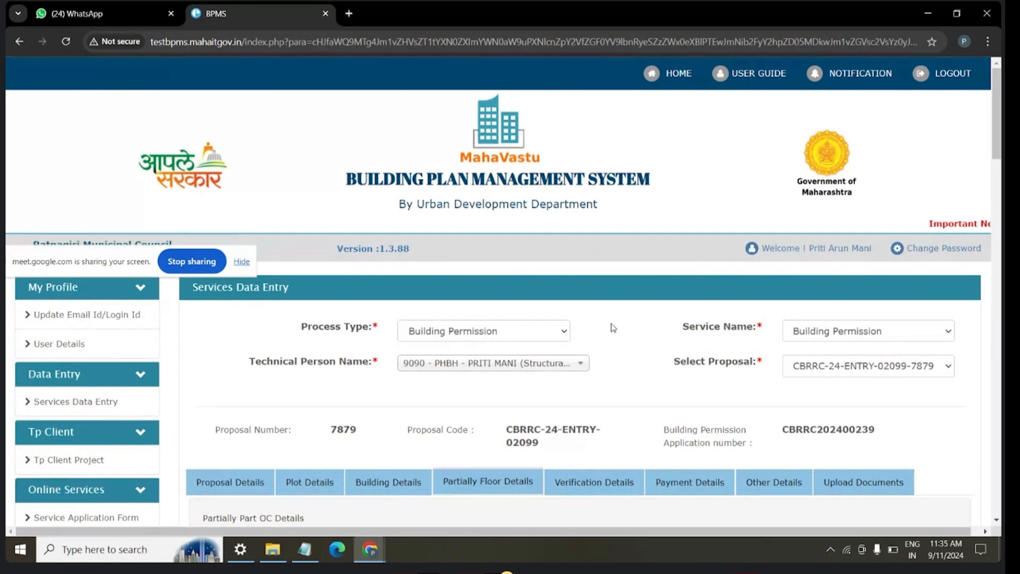
- Check the Partially Part OC Details and continue to Verification Details without adding anything
{"action": "scroll", "coordinate": [613, 328], "scroll_direction": "down", "scroll_amount": 3}
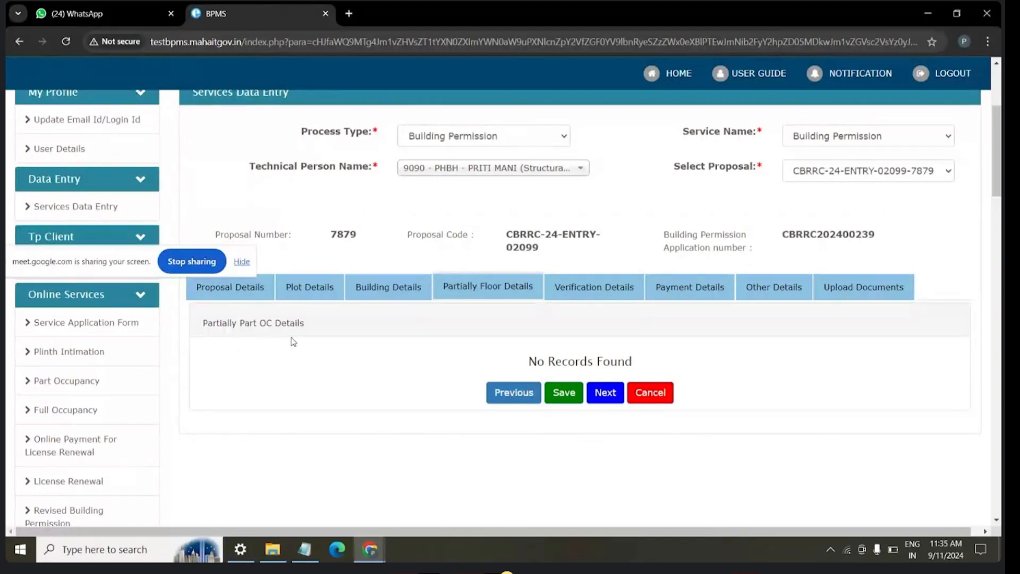
{"action": "scroll", "coordinate": [502, 320], "scroll_direction": "down", "scroll_amount": 1}
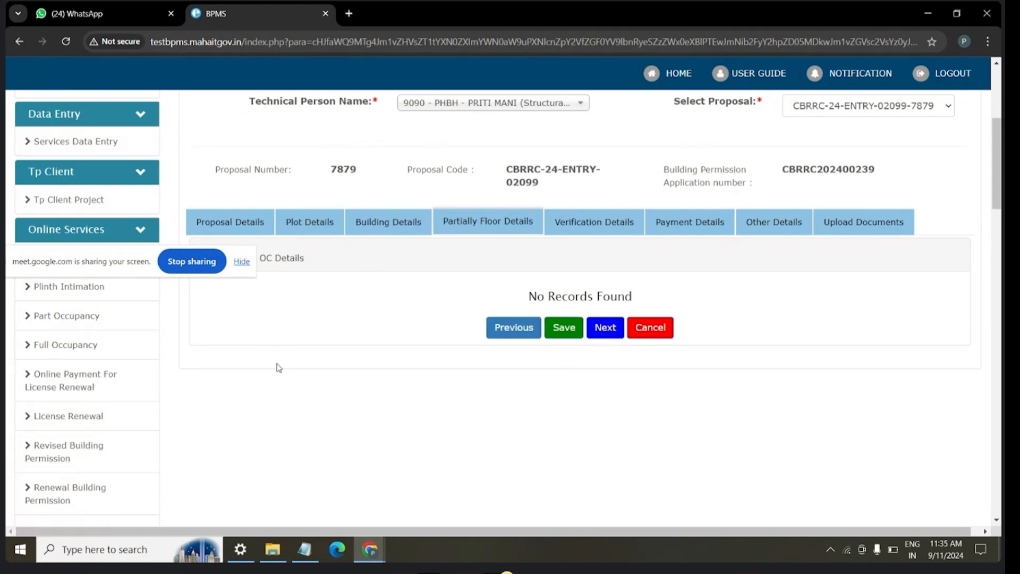
{"action": "left_click", "coordinate": [606, 328]}
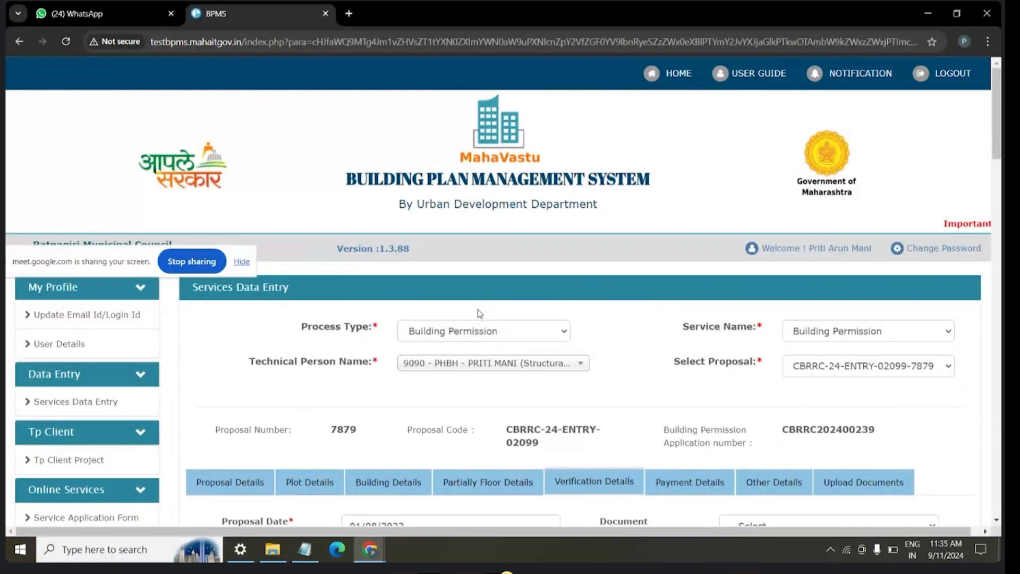
- Set Document Verification to YES and keep Site Visit at YES in the verification details
{"action": "scroll", "coordinate": [481, 311], "scroll_direction": "down", "scroll_amount": 4}
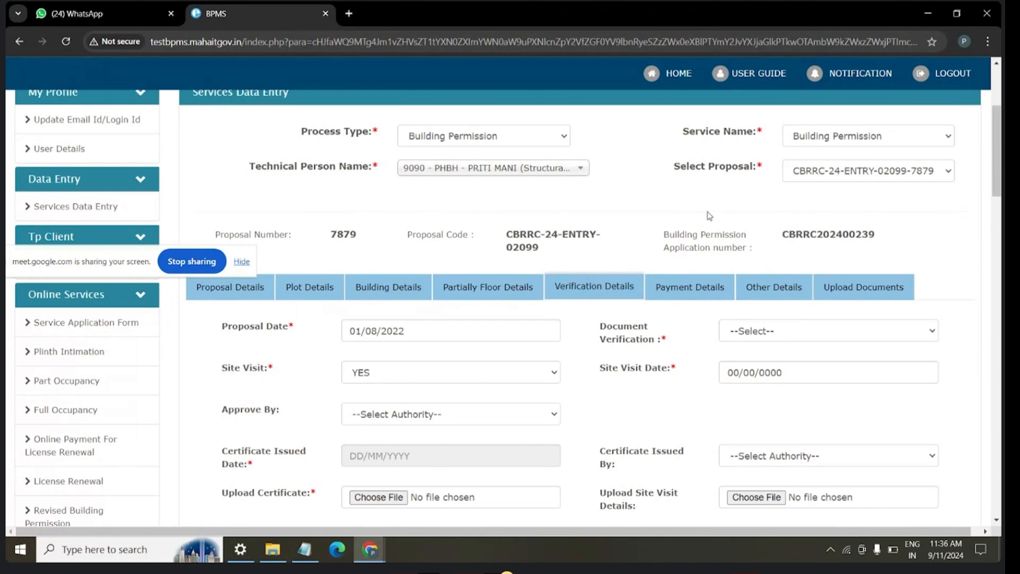
{"action": "scroll", "coordinate": [710, 218], "scroll_direction": "down", "scroll_amount": 1}
{"action": "scroll", "coordinate": [765, 213], "scroll_direction": "down", "scroll_amount": 1}
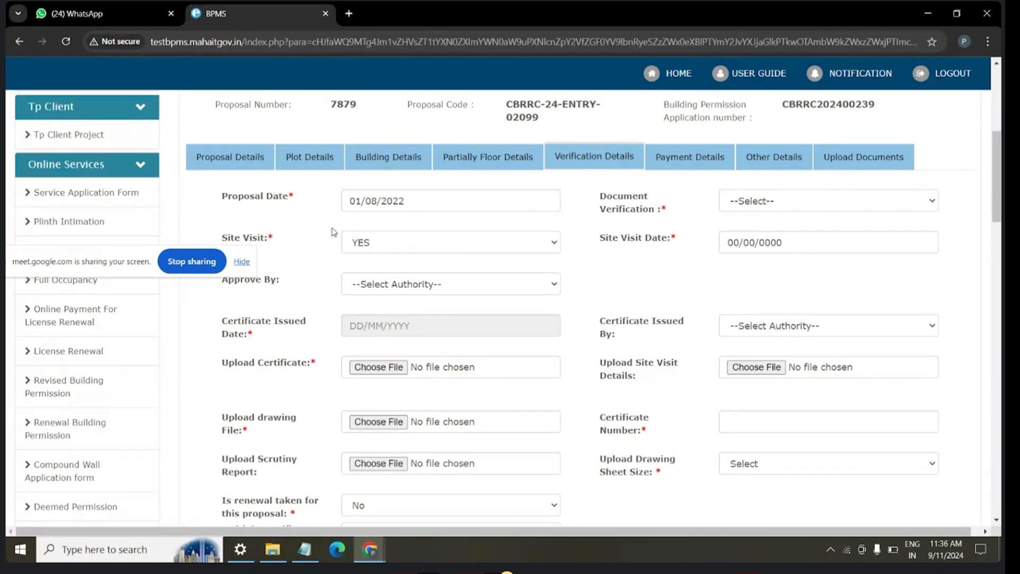
{"action": "left_click", "coordinate": [421, 202]}
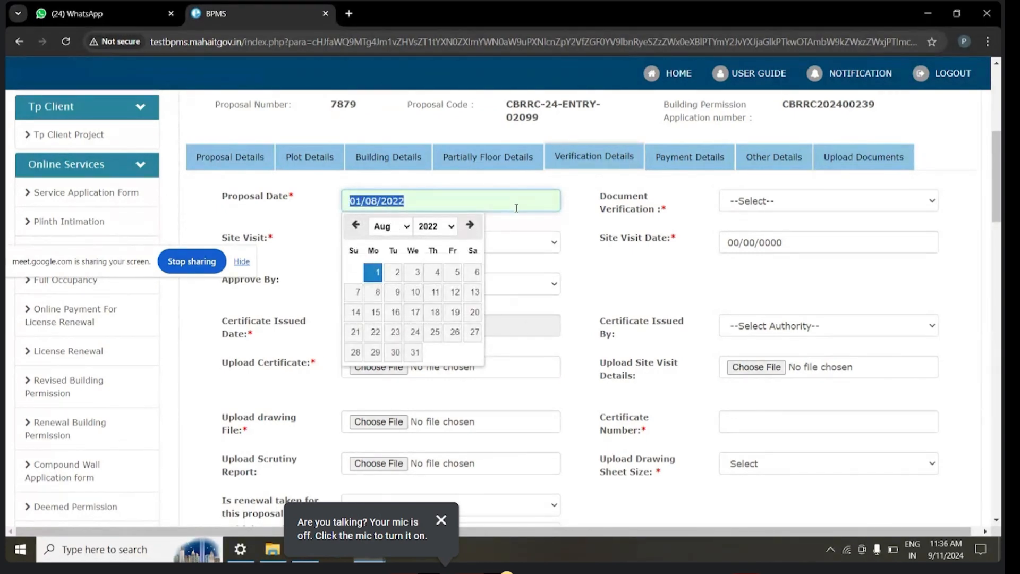
{"action": "left_click", "coordinate": [798, 201]}
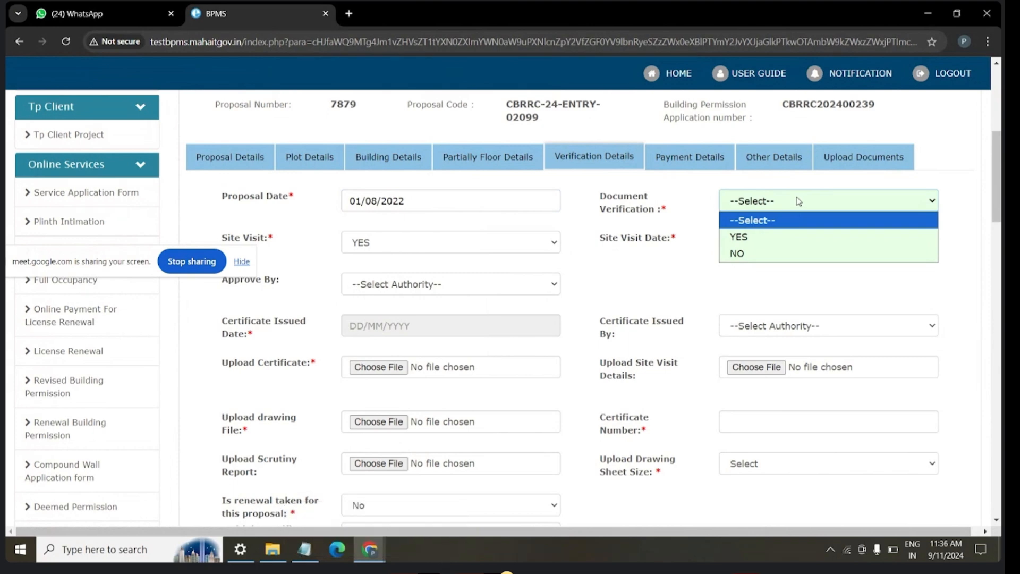
{"action": "left_click", "coordinate": [797, 237]}
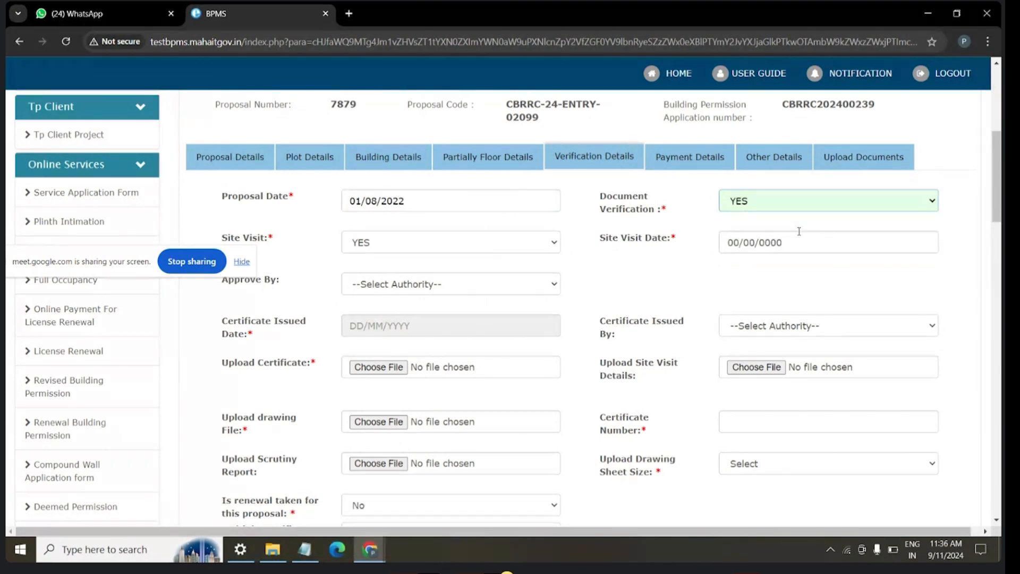
{"action": "left_click", "coordinate": [473, 252]}
{"action": "left_click", "coordinate": [372, 278]}
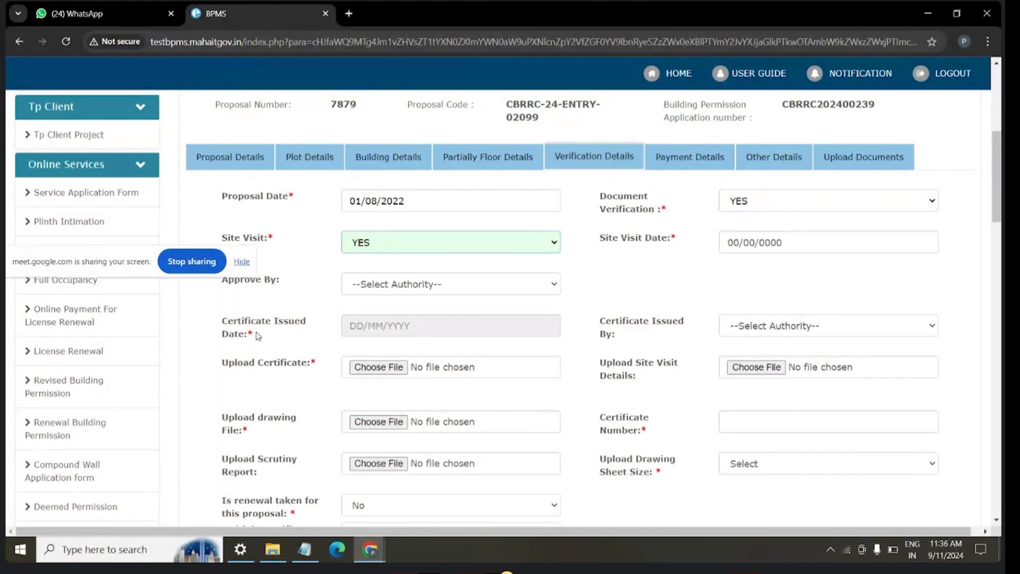
- Set the Site Visit Date in the verification details to 17/07/2023
{"action": "left_click_drag", "start_coordinate": [94, 257], "coordinate": [107, 482]}
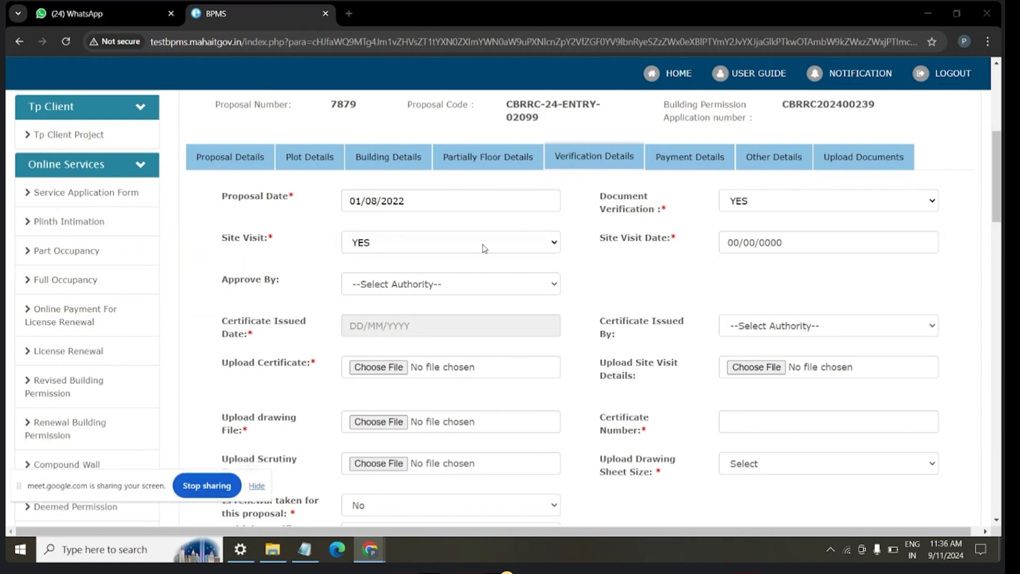
{"action": "left_click", "coordinate": [743, 243]}
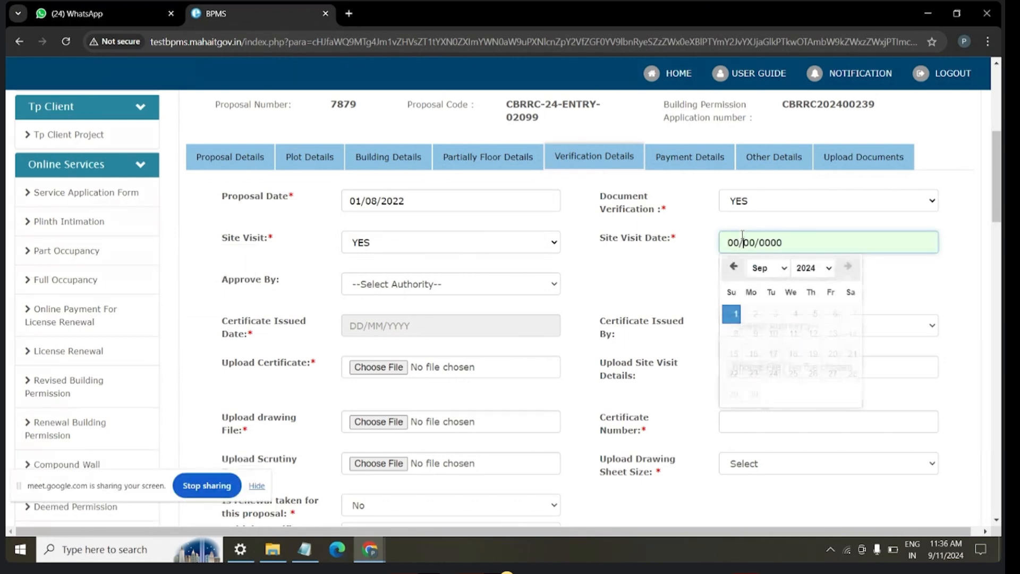
{"action": "left_click", "coordinate": [734, 267]}
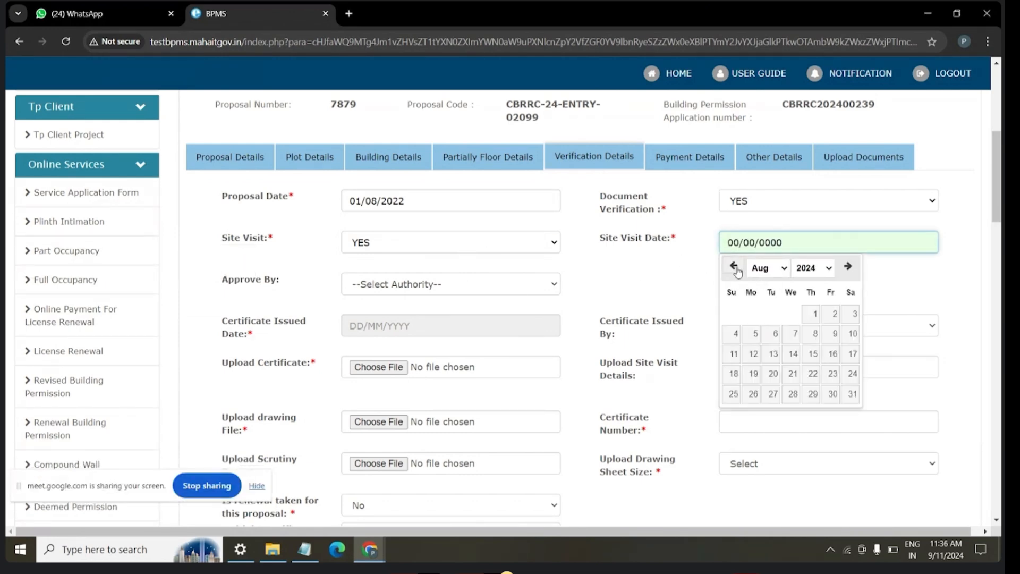
{"action": "left_click", "coordinate": [735, 267]}
{"action": "left_click", "coordinate": [813, 268]}
{"action": "left_click", "coordinate": [812, 298]}
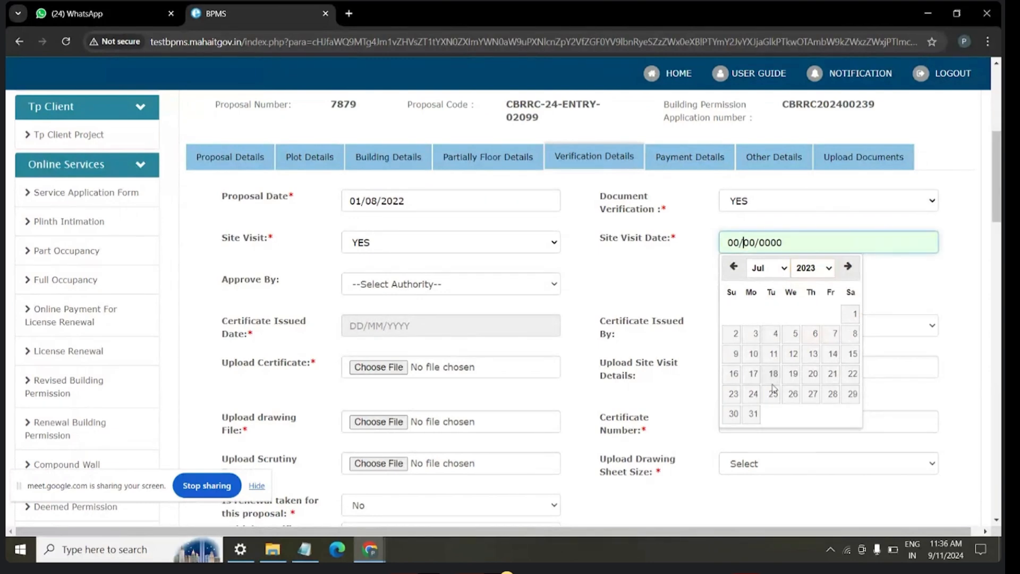
{"action": "left_click", "coordinate": [753, 374]}
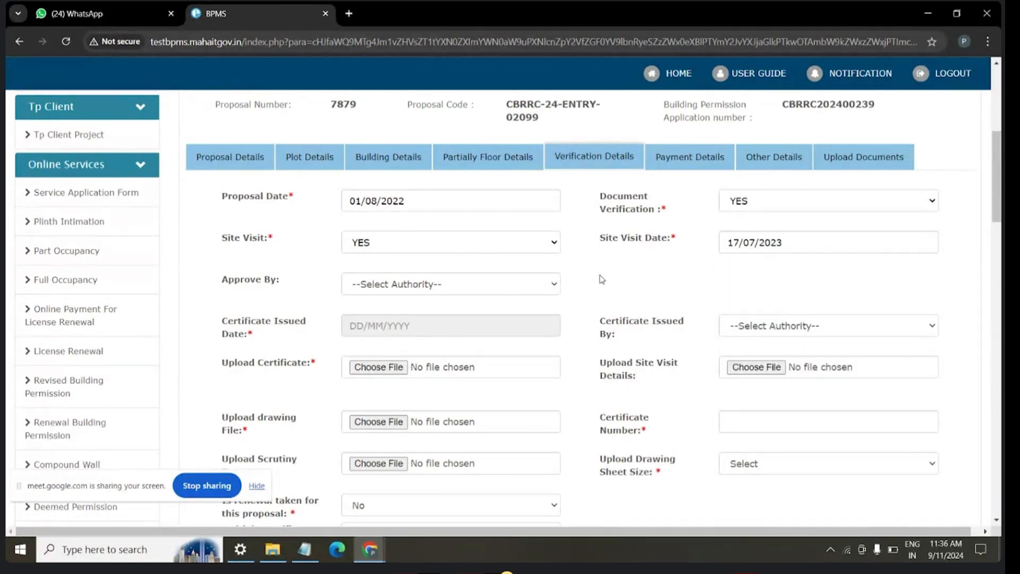
- Review the authorities offered for Approve By and leave the field without a selection
{"action": "scroll", "coordinate": [417, 271], "scroll_direction": "down", "scroll_amount": 1}
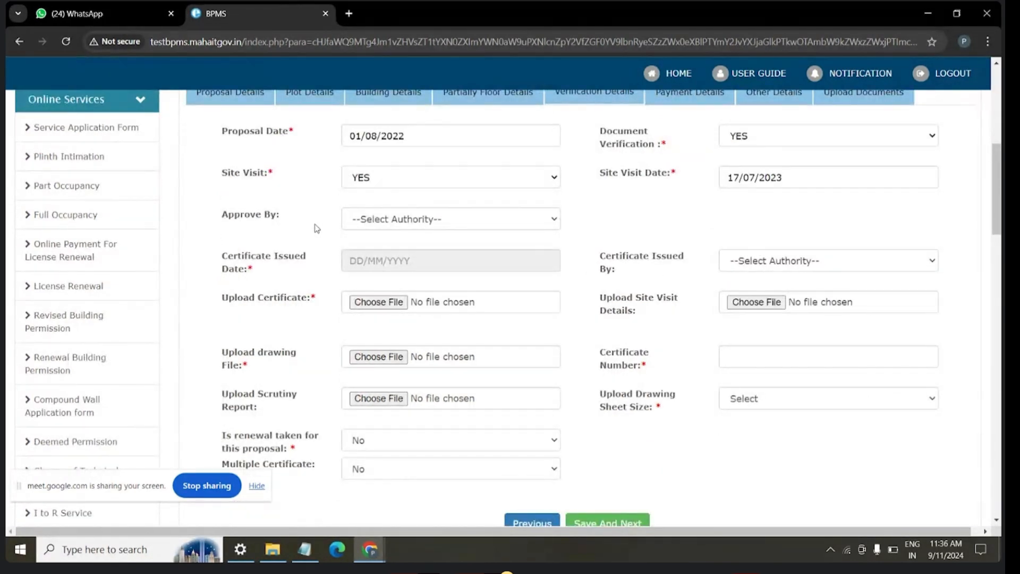
{"action": "left_click", "coordinate": [455, 222]}
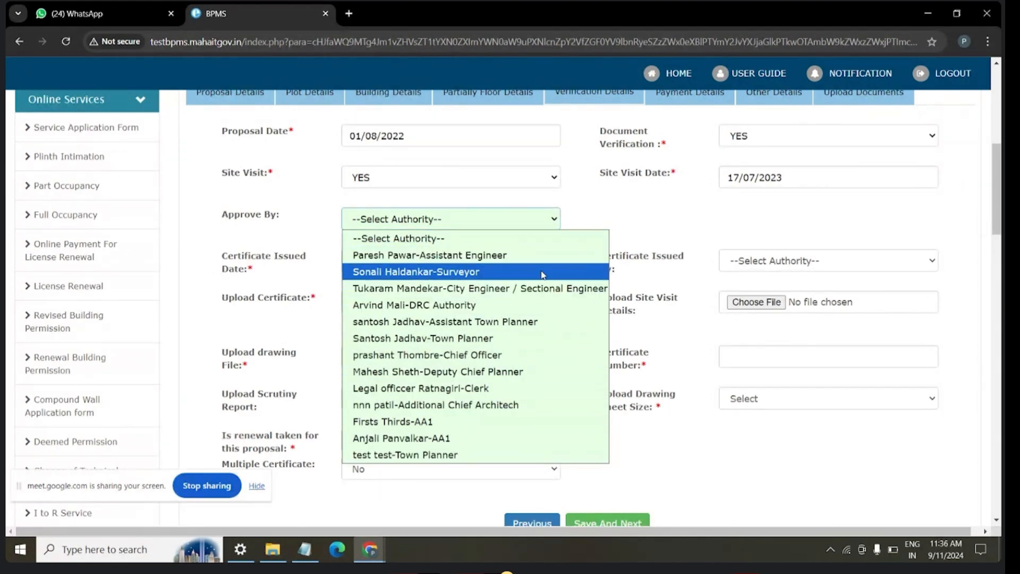
{"action": "left_click", "coordinate": [623, 212]}
{"action": "left_click", "coordinate": [425, 220]}
{"action": "left_click", "coordinate": [668, 221]}
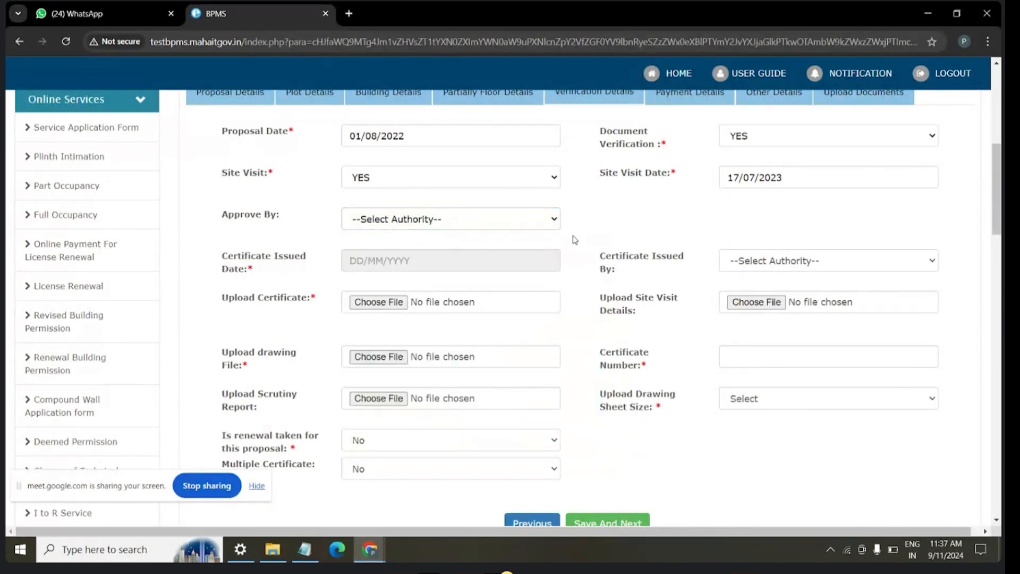
- Set the Certificate Issued Date to 27/09/2023
{"action": "scroll", "coordinate": [482, 231], "scroll_direction": "down", "scroll_amount": 1}
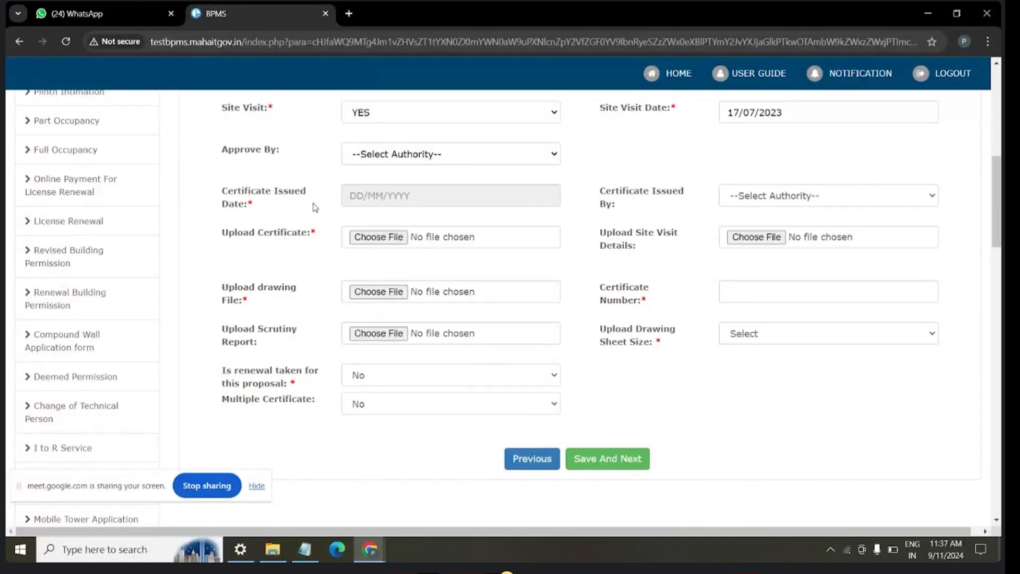
{"action": "left_click", "coordinate": [378, 198]}
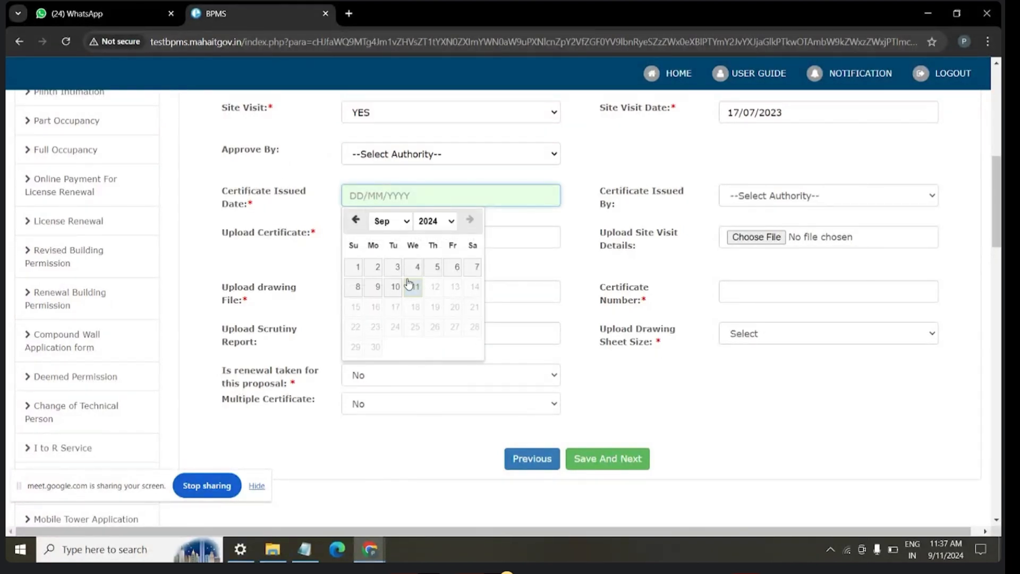
{"action": "left_click", "coordinate": [428, 221]}
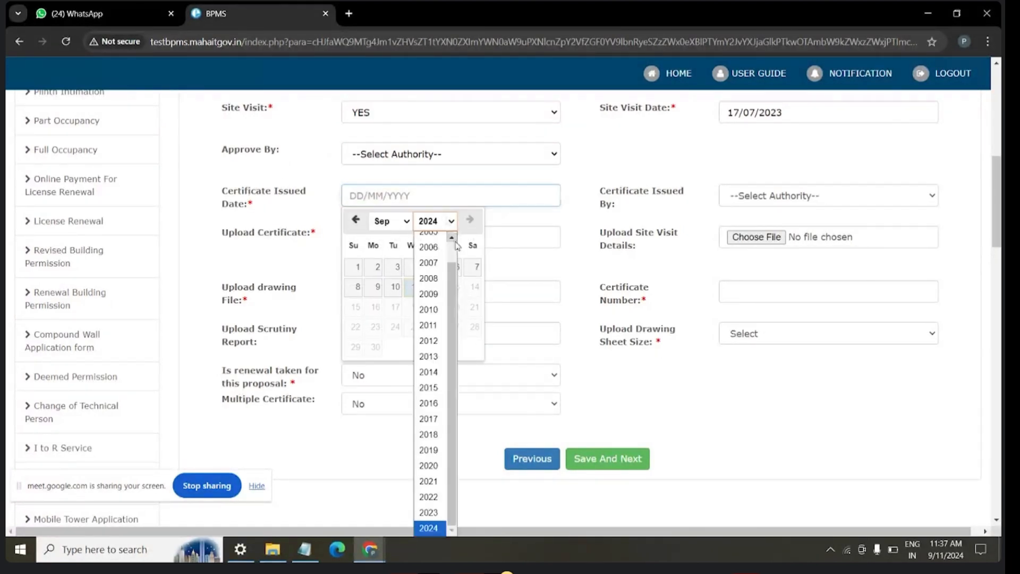
{"action": "left_click", "coordinate": [431, 514]}
{"action": "left_click", "coordinate": [415, 347]}
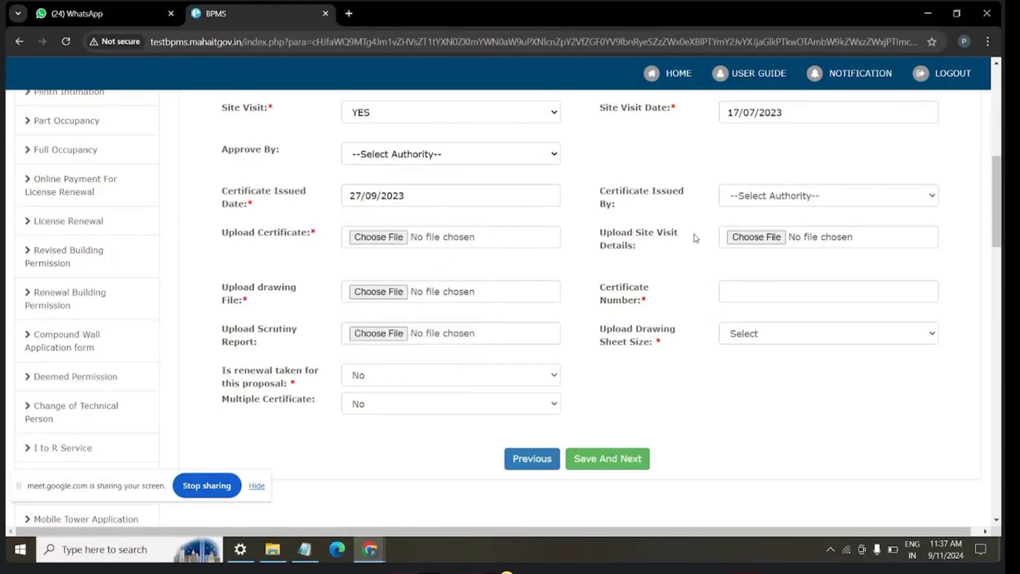
- Review the authorities offered for Certificate Issued By and close the list without choosing one
{"action": "scroll", "coordinate": [696, 239], "scroll_direction": "up", "scroll_amount": 1}
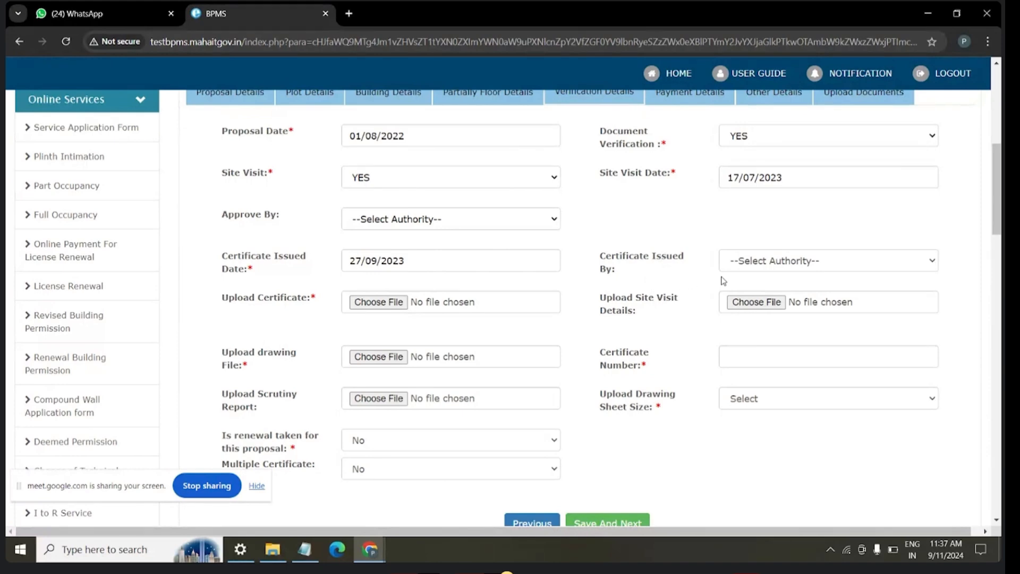
{"action": "left_click", "coordinate": [784, 263]}
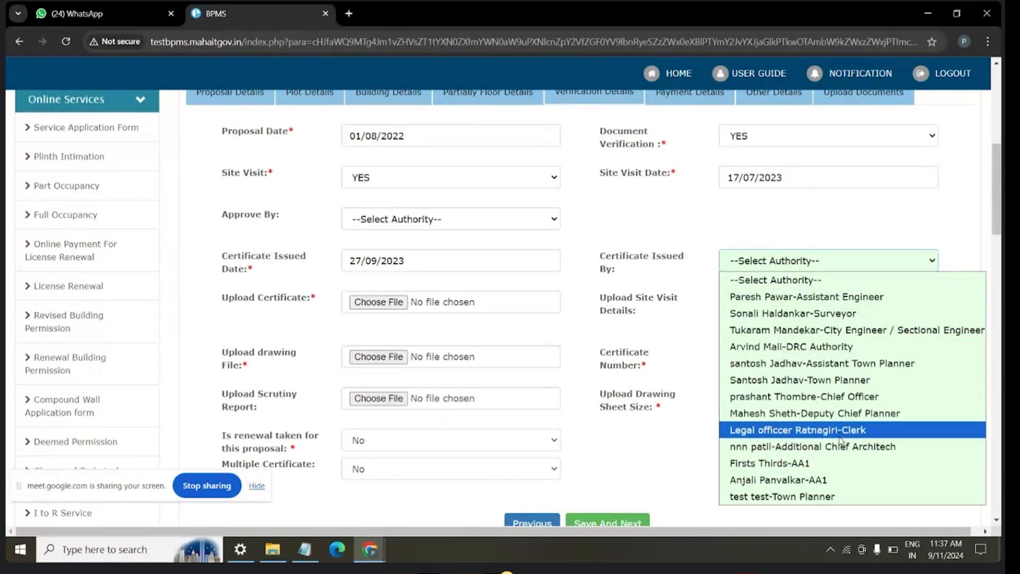
{"action": "left_click", "coordinate": [771, 226]}
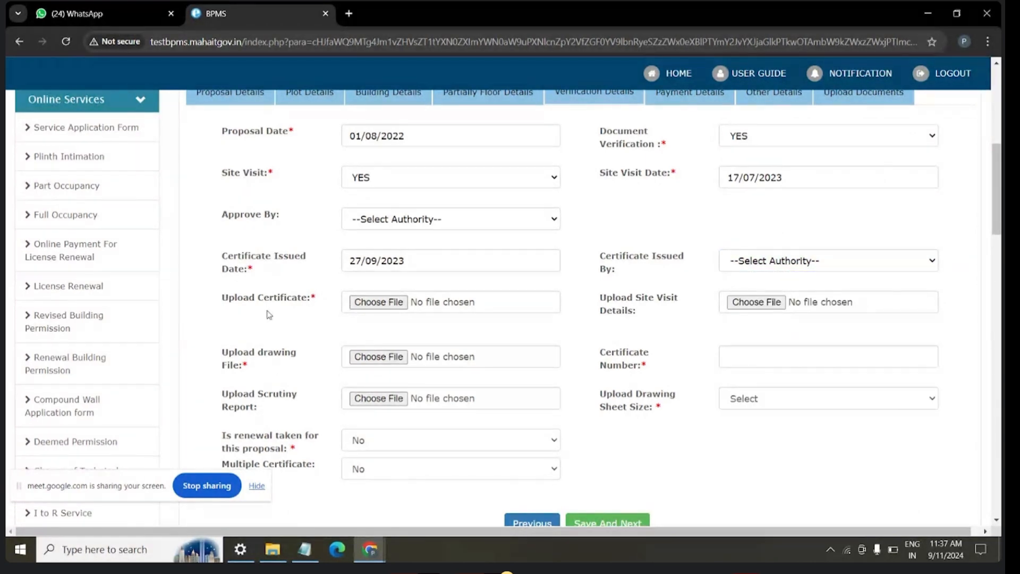
- Attach NOC.pdf from the Downloads folder as the Upload Certificate file
{"action": "left_click", "coordinate": [375, 304]}
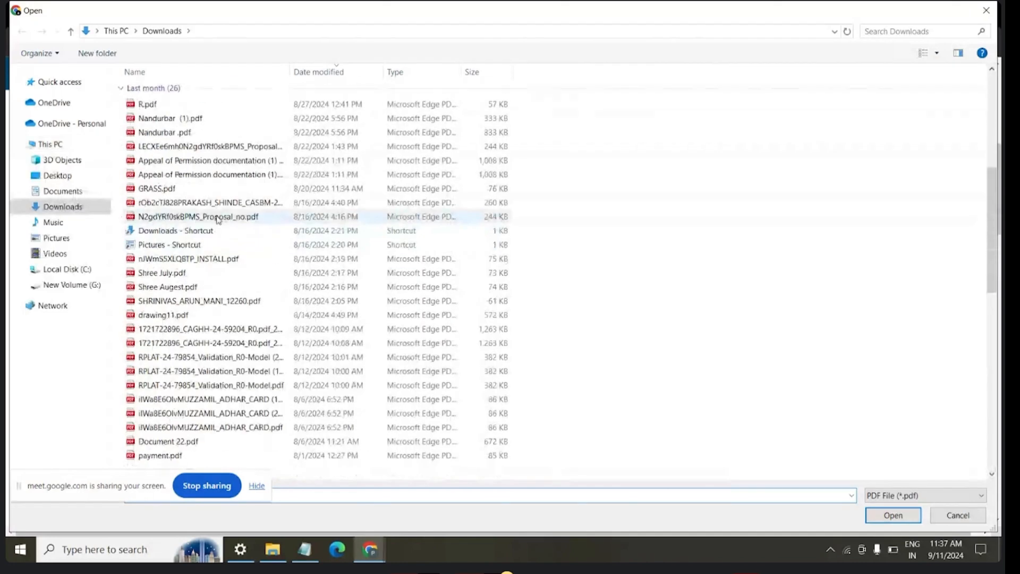
{"action": "scroll", "coordinate": [239, 277], "scroll_direction": "down", "scroll_amount": 8}
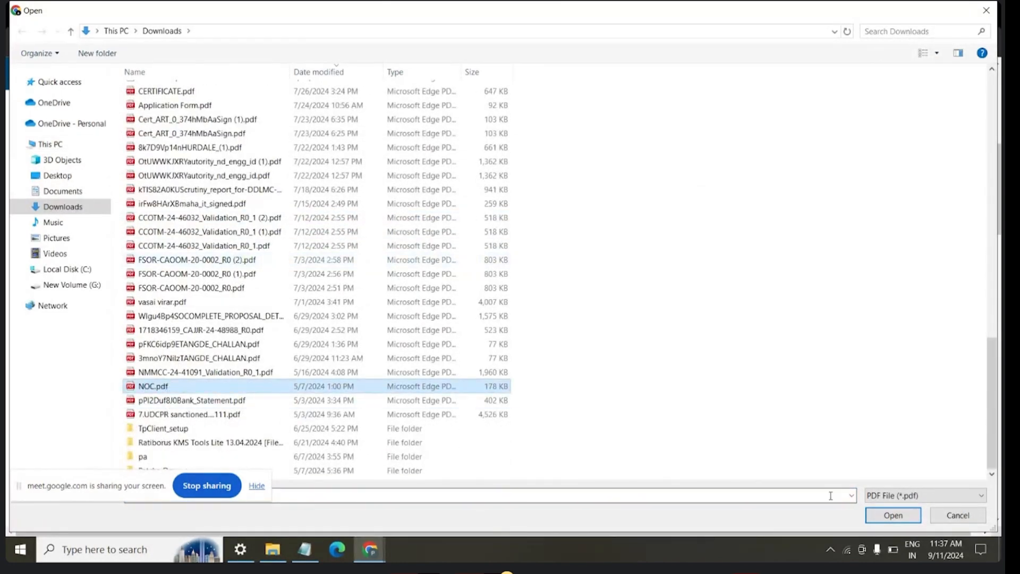
{"action": "left_click", "coordinate": [893, 515]}
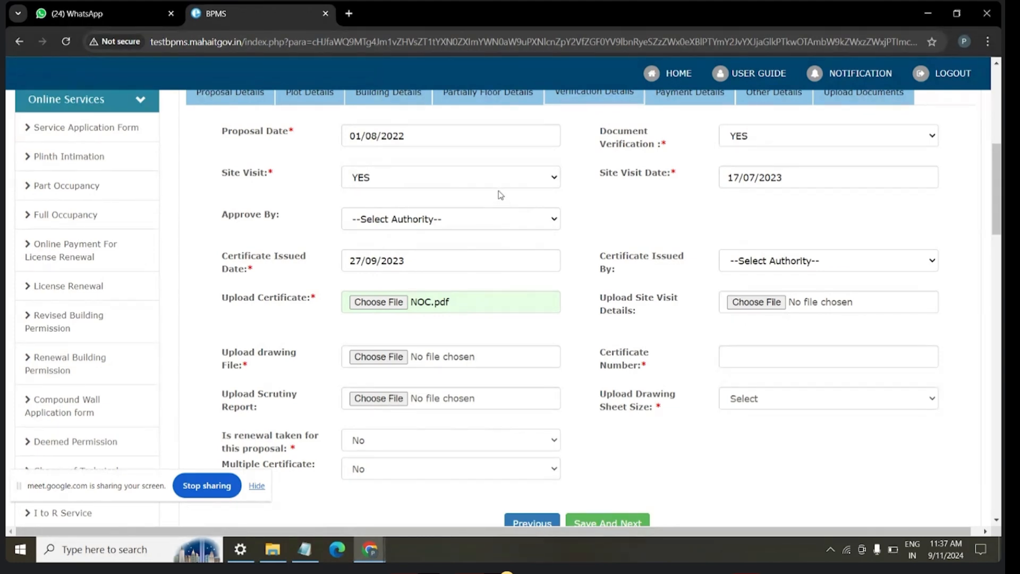
- Attach NOC.pdf from the Downloads folder as the Upload Drawing File
{"action": "scroll", "coordinate": [500, 195], "scroll_direction": "down", "scroll_amount": 1}
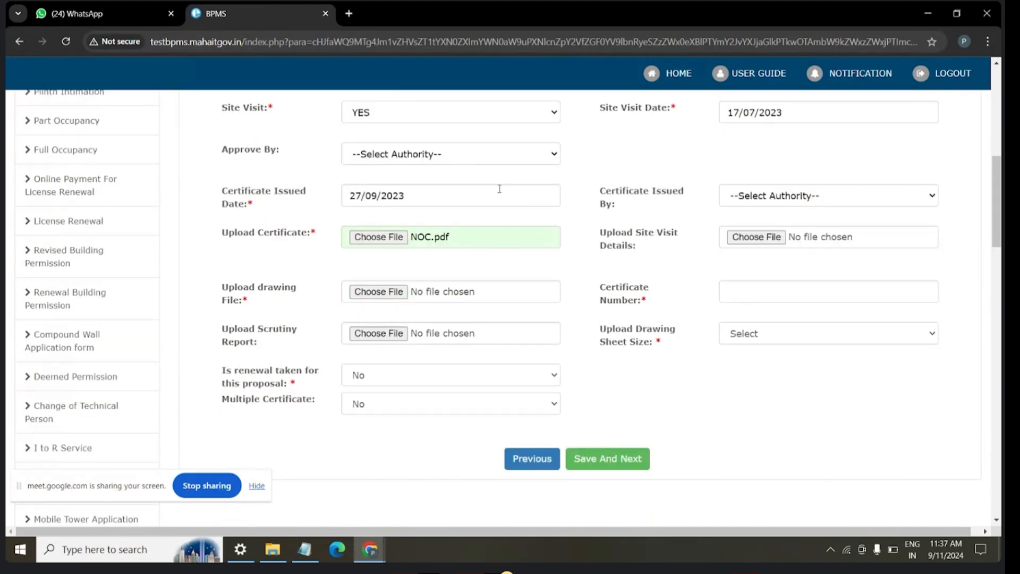
{"action": "scroll", "coordinate": [390, 257], "scroll_direction": "down", "scroll_amount": 1}
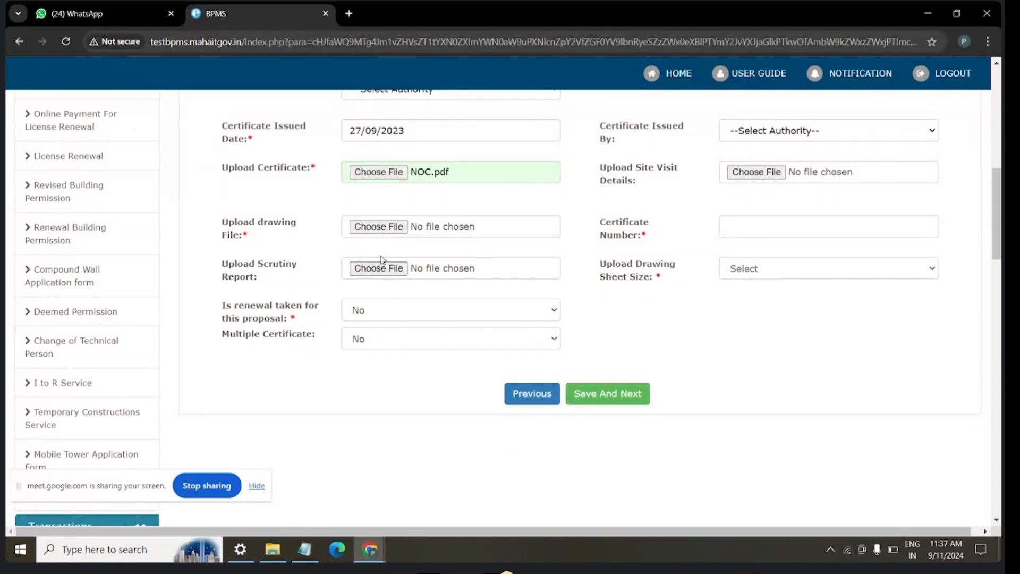
{"action": "left_click", "coordinate": [379, 227]}
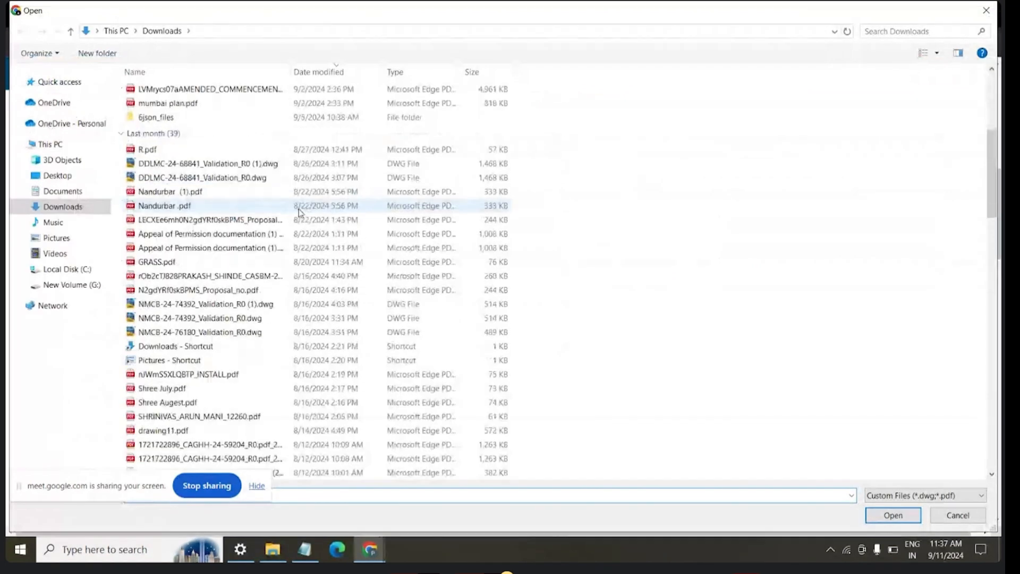
{"action": "scroll", "coordinate": [306, 231], "scroll_direction": "down", "scroll_amount": 15}
{"action": "scroll", "coordinate": [306, 231], "scroll_direction": "down", "scroll_amount": 5}
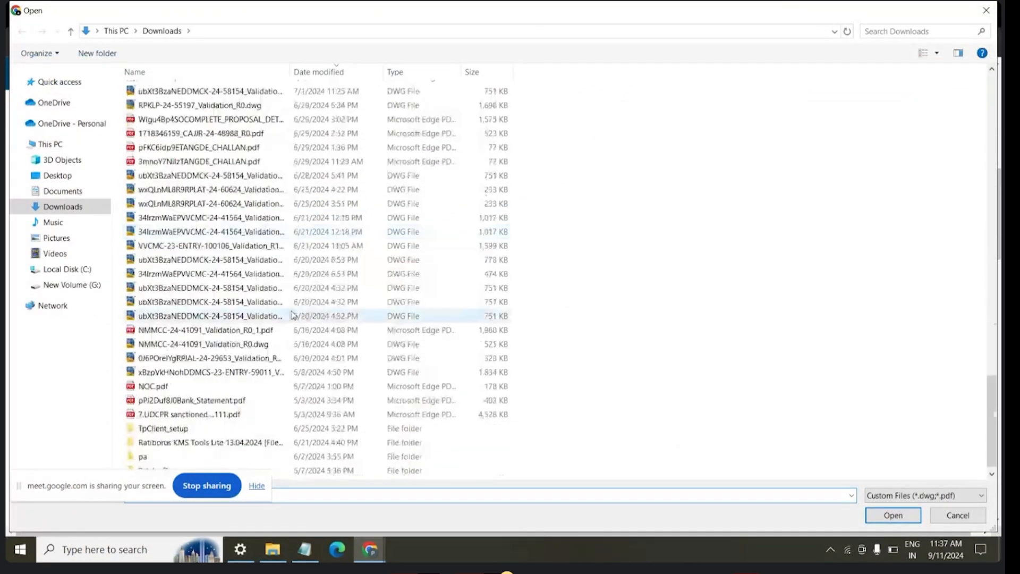
{"action": "left_click", "coordinate": [159, 386]}
{"action": "left_click", "coordinate": [891, 520]}
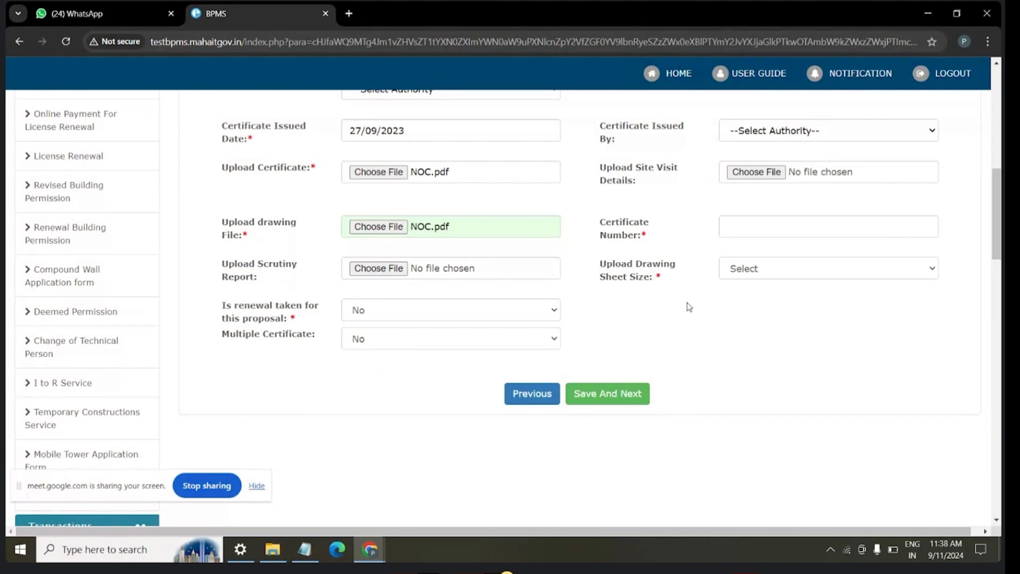
- Enter 123456789 as the Certificate Number and leave the Upload Scrutiny Report field empty
{"action": "left_click", "coordinate": [755, 225]}
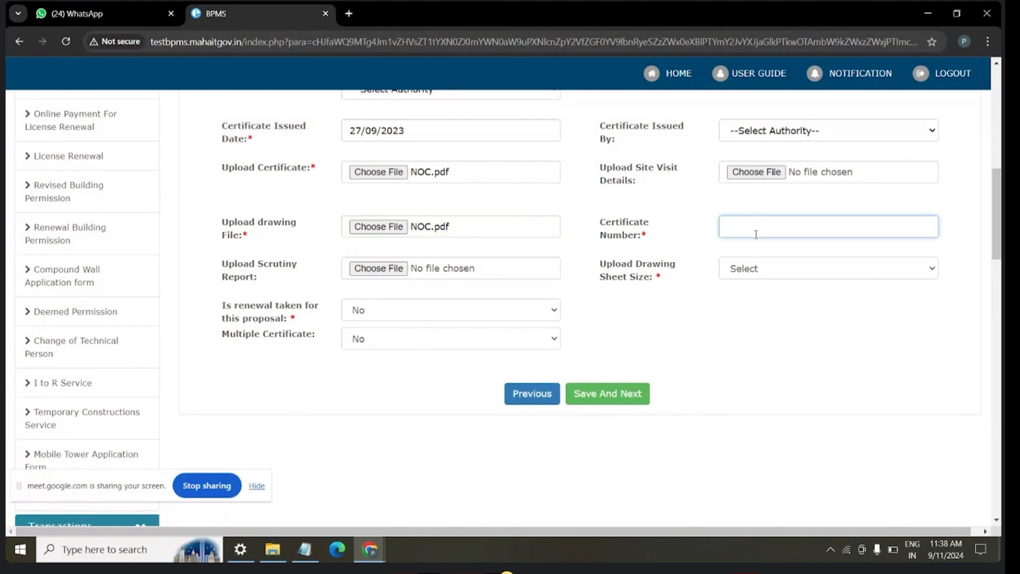
{"action": "type", "text": "123456789"}
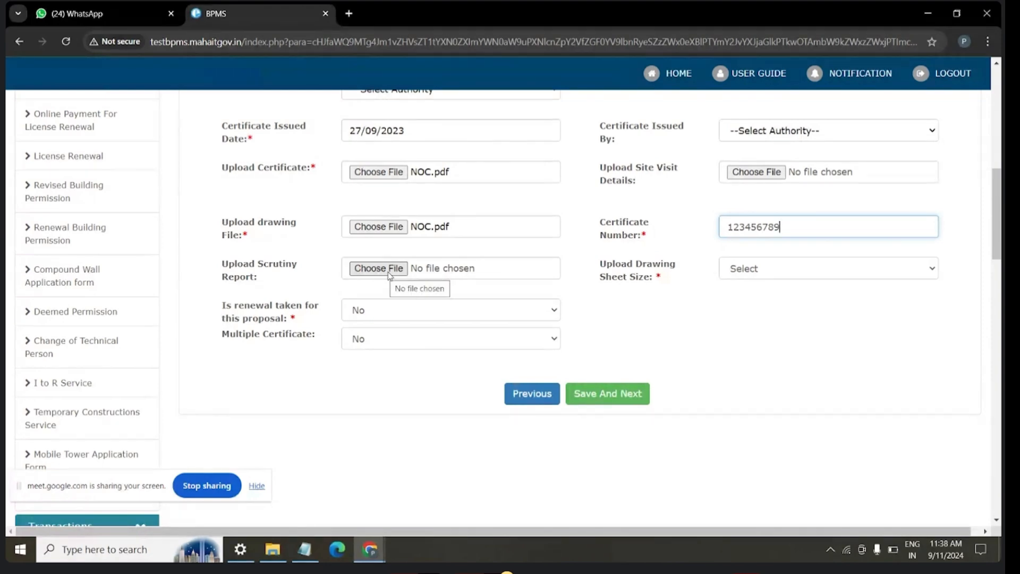
{"action": "scroll", "coordinate": [386, 275], "scroll_direction": "up", "scroll_amount": 2}
{"action": "scroll", "coordinate": [394, 319], "scroll_direction": "down", "scroll_amount": 1}
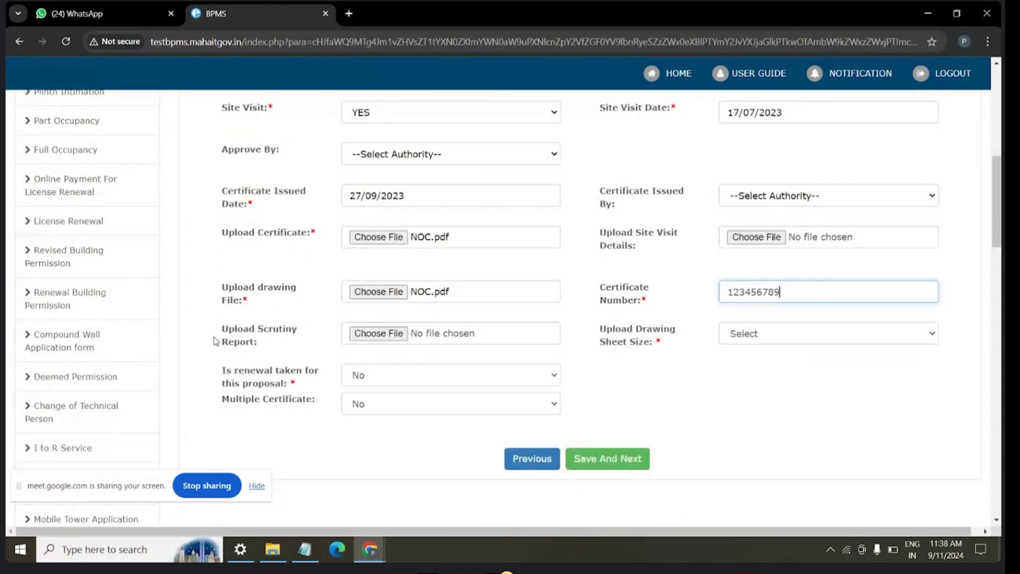
{"action": "left_click_drag", "start_coordinate": [218, 341], "coordinate": [420, 347]}
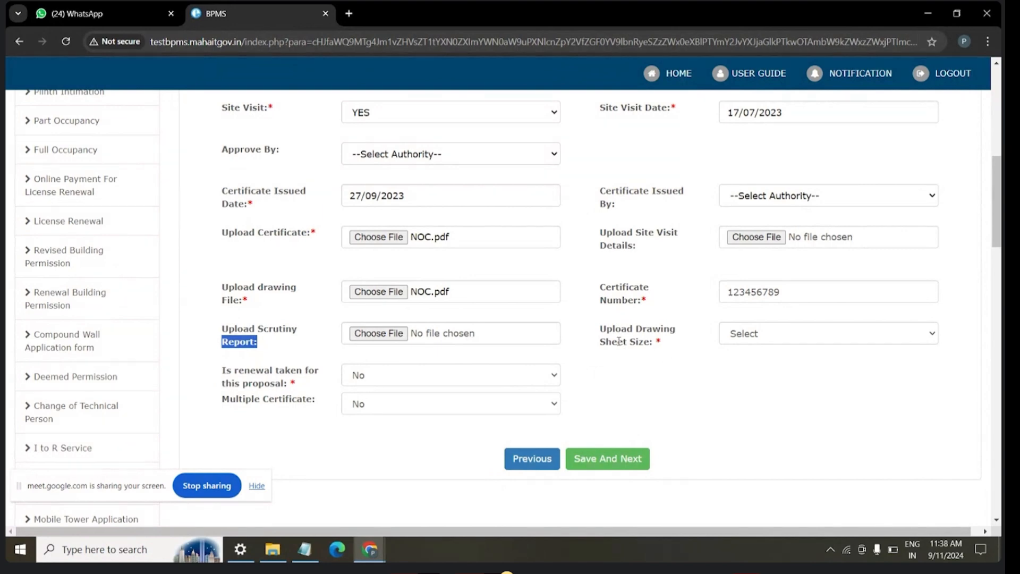
- Set the Upload Drawing Sheet Size to A1
{"action": "mouse_move", "coordinate": [679, 330]}
{"action": "left_mouse_down"}
{"action": "mouse_move", "coordinate": [632, 330]}
{"action": "mouse_move", "coordinate": [647, 331]}
{"action": "left_mouse_up"}
{"action": "left_click", "coordinate": [809, 336]}
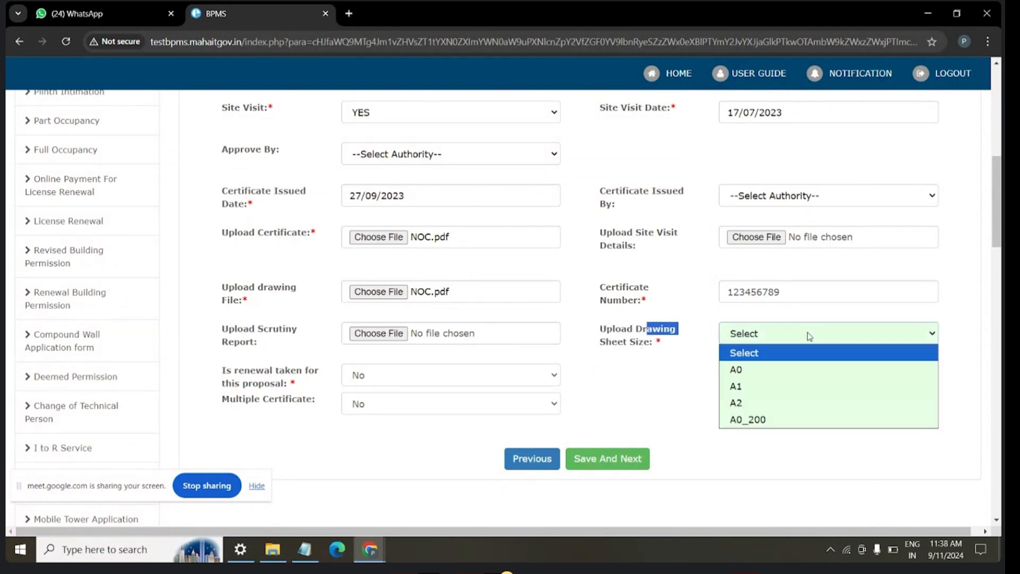
{"action": "left_click", "coordinate": [799, 392]}
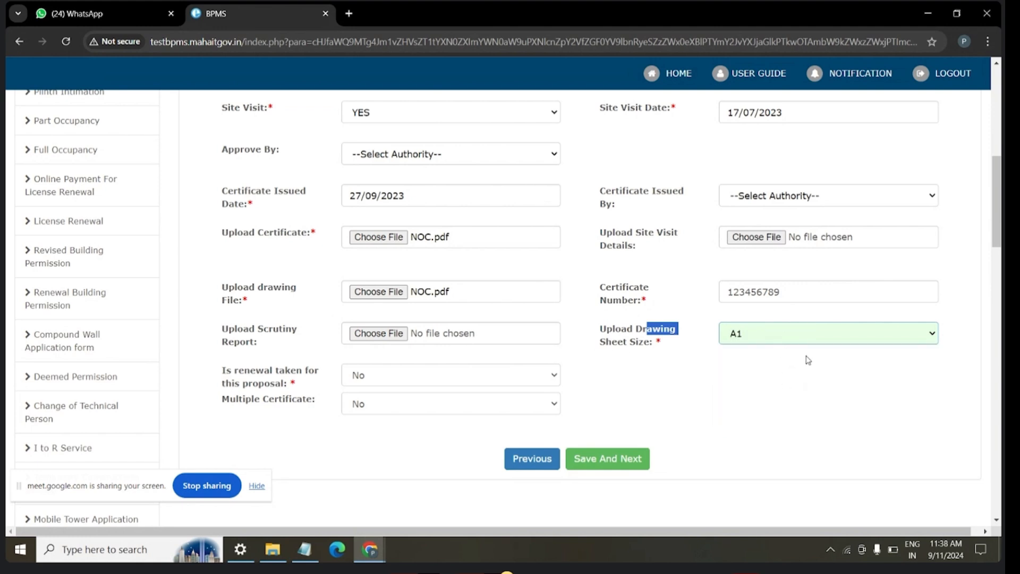
{"action": "left_click", "coordinate": [808, 334]}
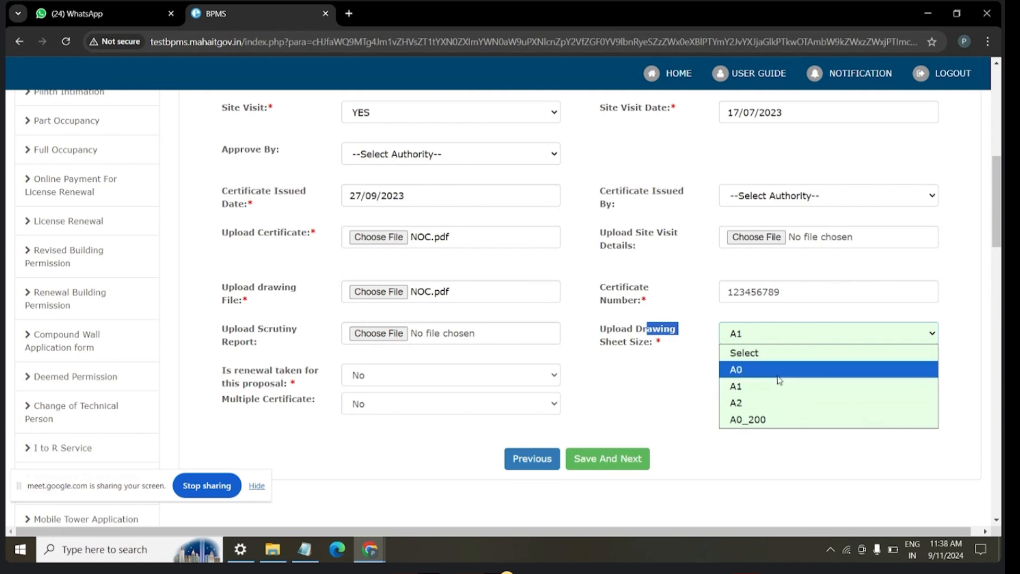
{"action": "left_click", "coordinate": [743, 391]}
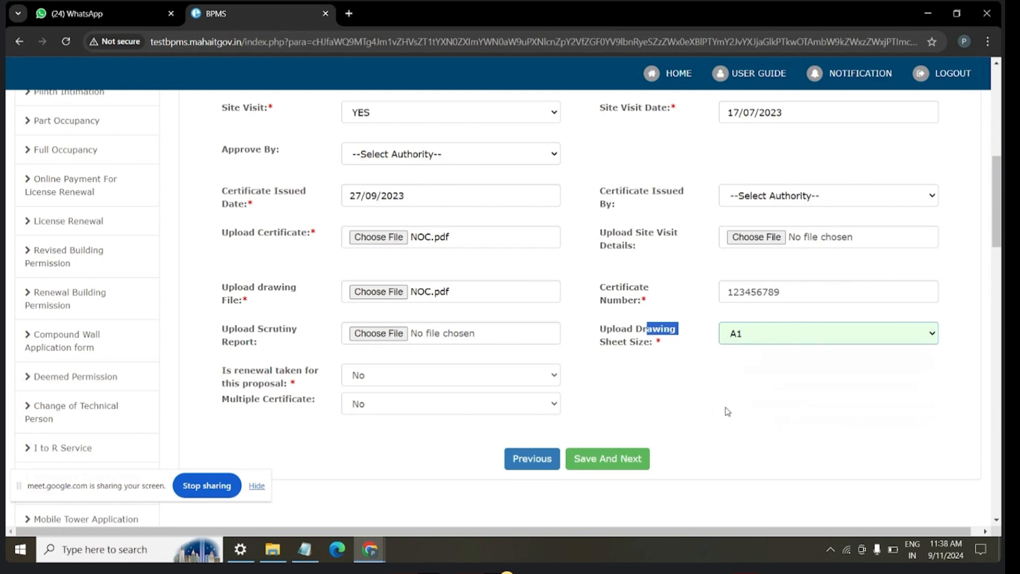
- Mark renewal as taken for this proposal and set the number of years to 1
{"action": "scroll", "coordinate": [398, 314], "scroll_direction": "down", "scroll_amount": 1}
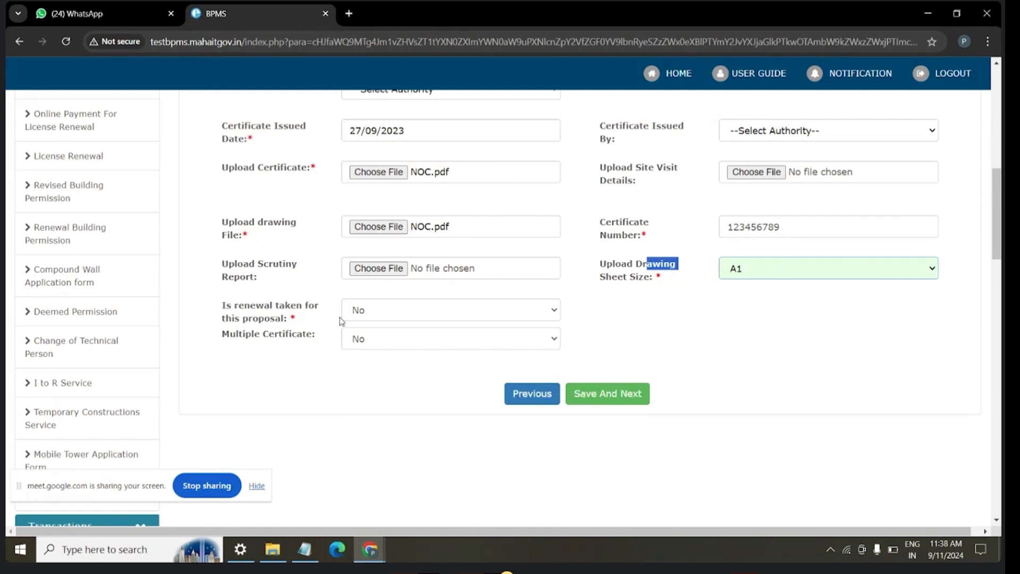
{"action": "left_click", "coordinate": [425, 315]}
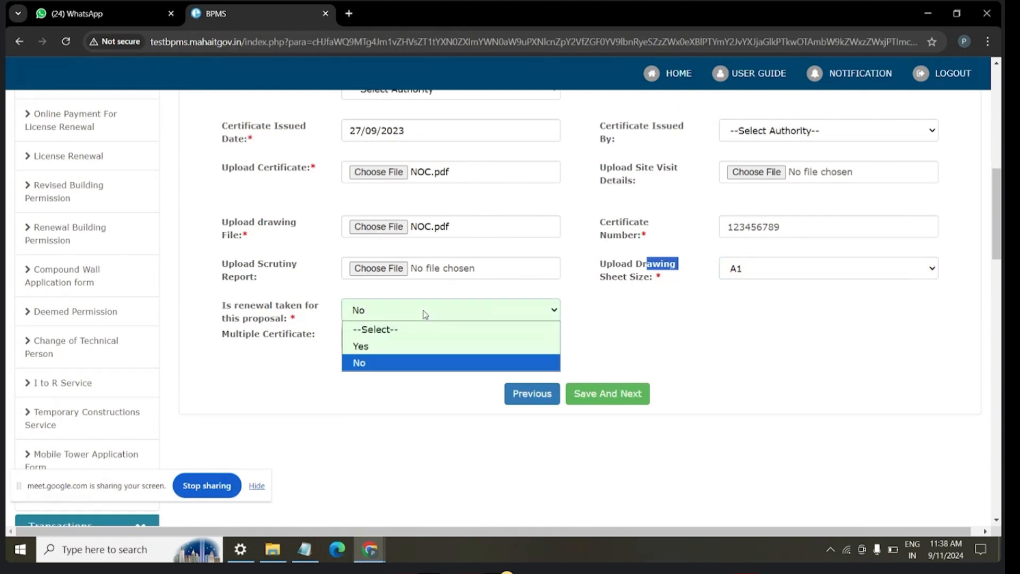
{"action": "left_click", "coordinate": [433, 346]}
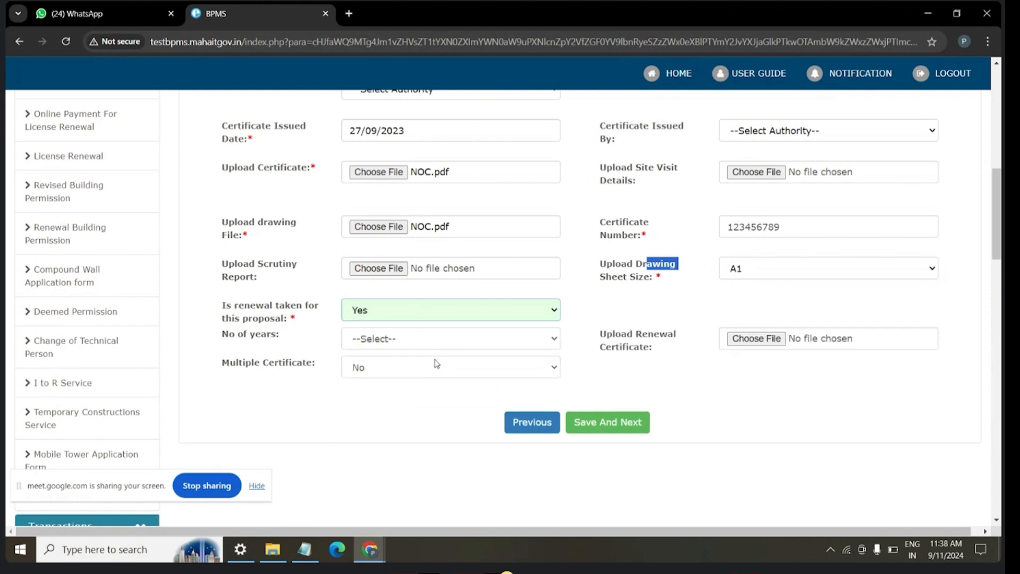
{"action": "left_click", "coordinate": [489, 351]}
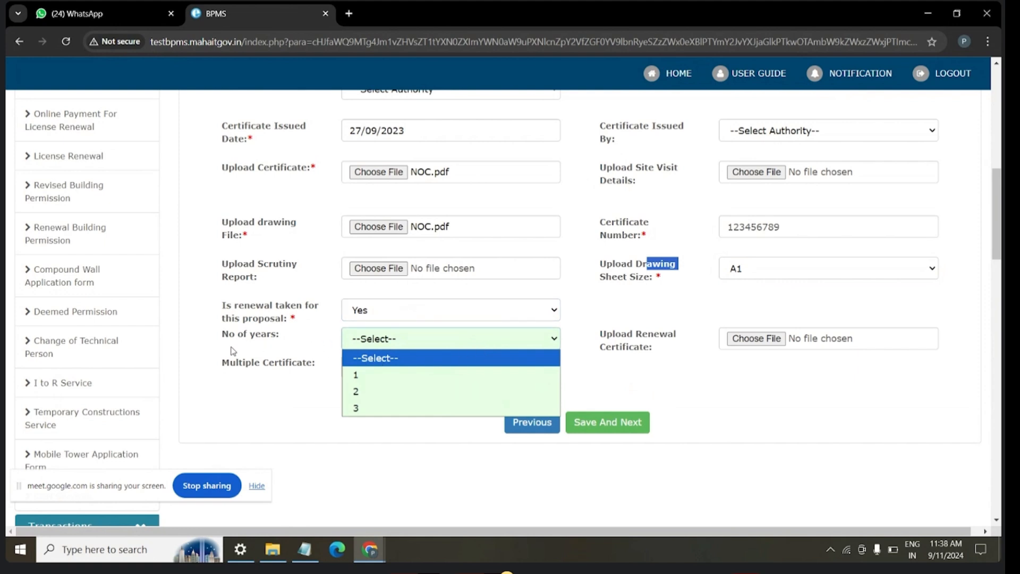
{"action": "left_click", "coordinate": [389, 383]}
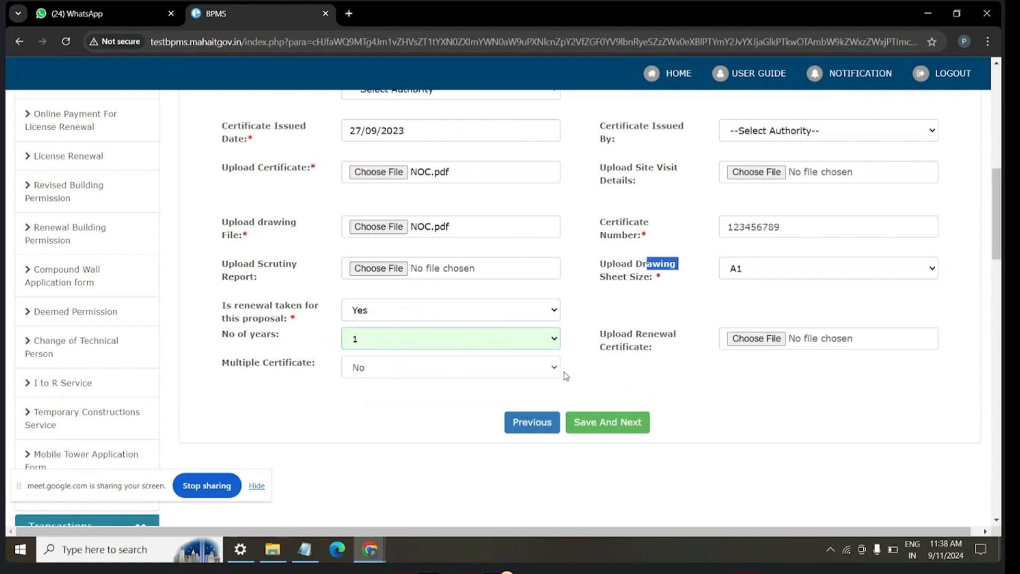
- Attach NOC.pdf from the Downloads folder as the Upload Renewal Certificate file
{"action": "left_click", "coordinate": [760, 343]}
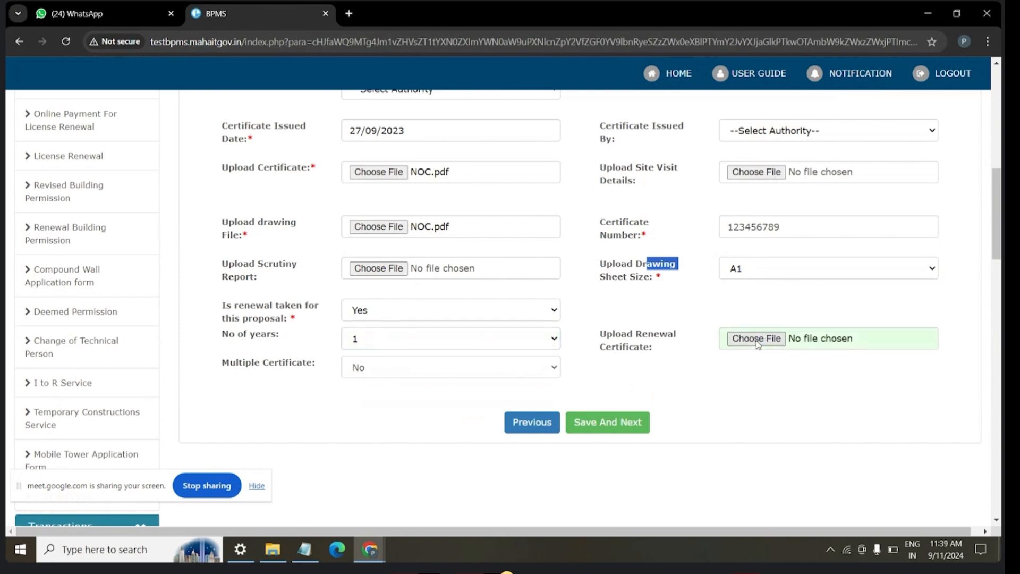
{"action": "scroll", "coordinate": [230, 375], "scroll_direction": "down", "scroll_amount": 15}
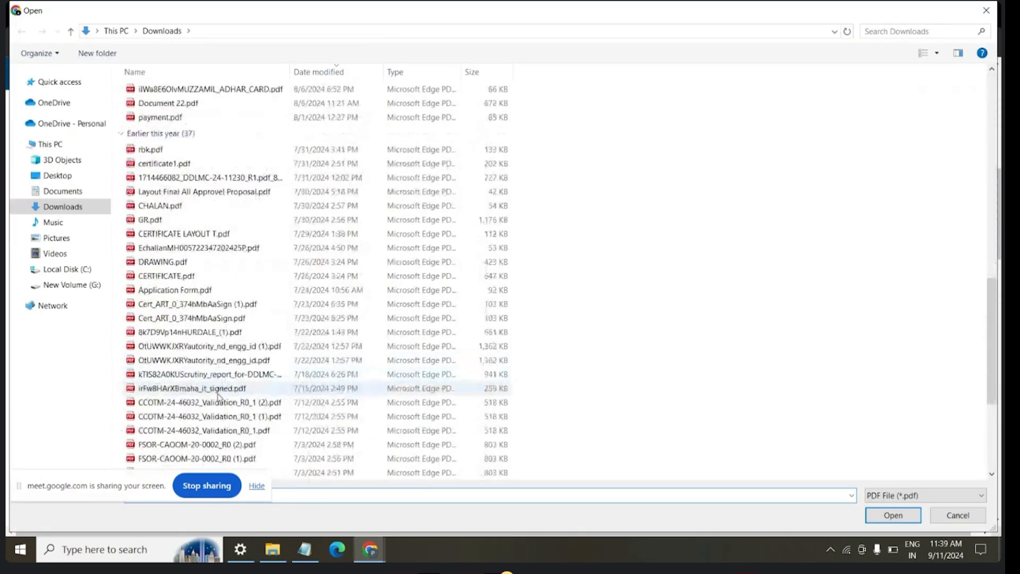
{"action": "left_click", "coordinate": [154, 386]}
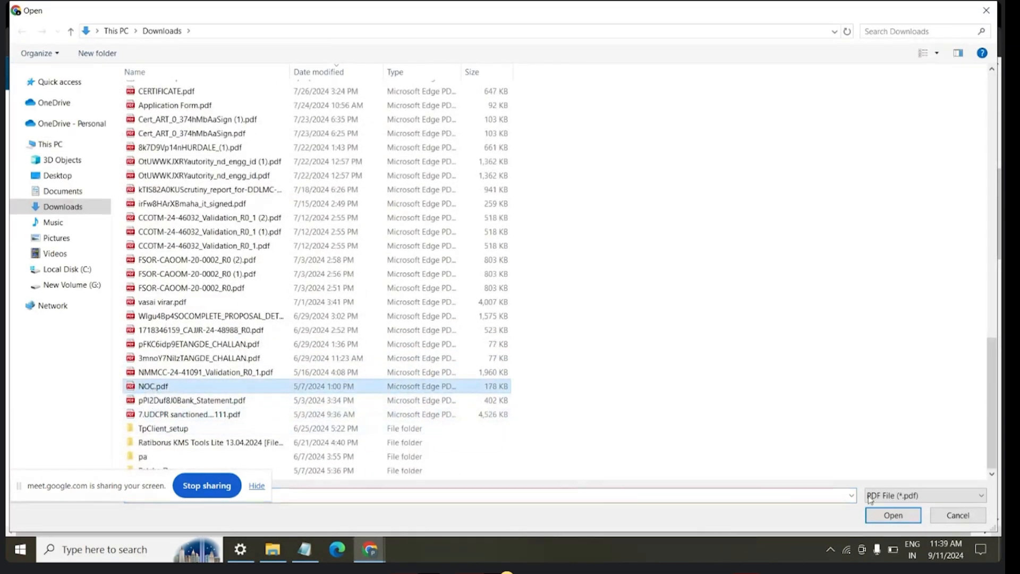
{"action": "left_click", "coordinate": [884, 516]}
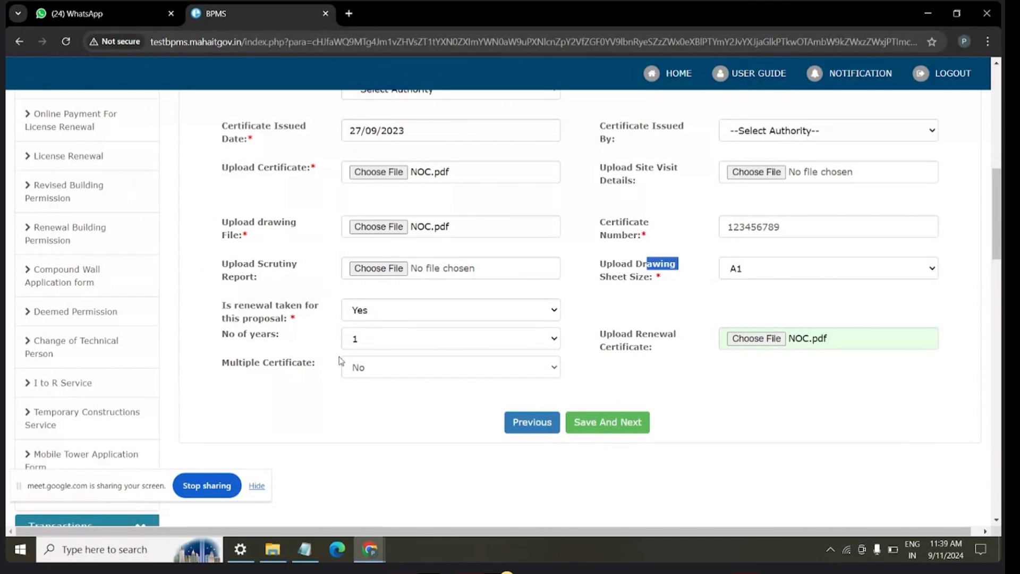
- Try Multiple Certificate as Yes to view its certificate entry row, and restore it to No
{"action": "scroll", "coordinate": [425, 344], "scroll_direction": "down", "scroll_amount": 1}
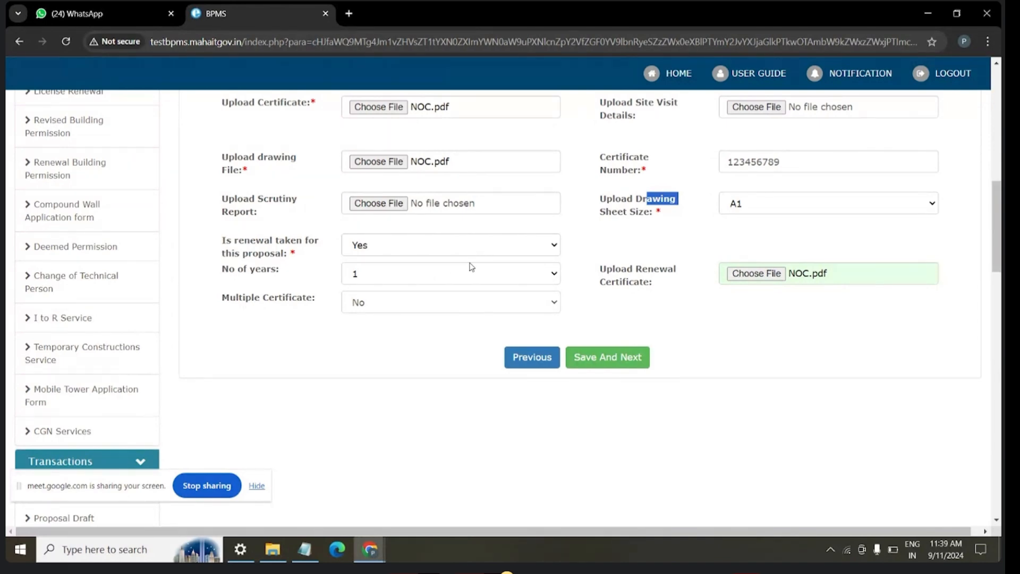
{"action": "scroll", "coordinate": [472, 267], "scroll_direction": "down", "scroll_amount": 1}
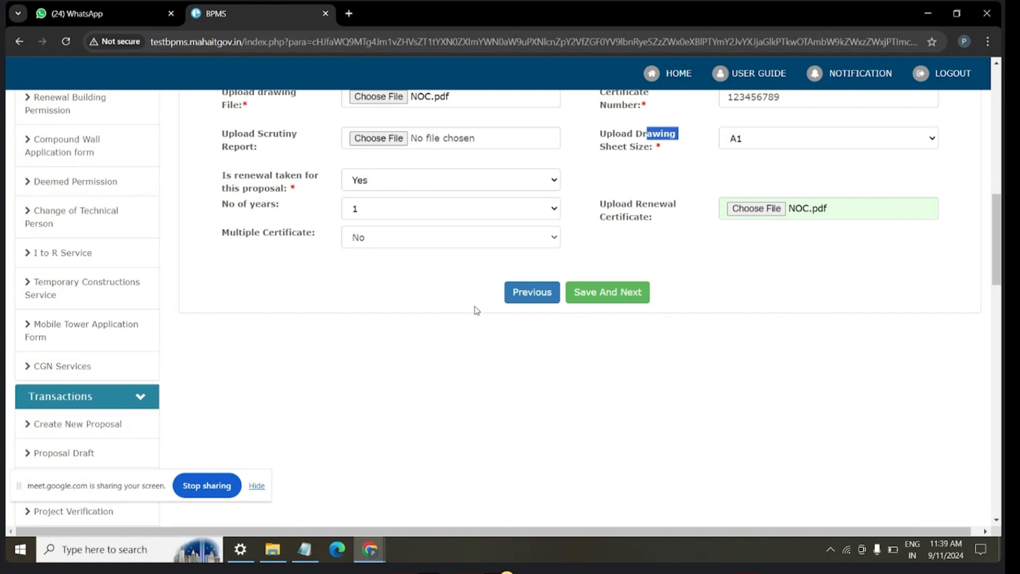
{"action": "left_click", "coordinate": [442, 241]}
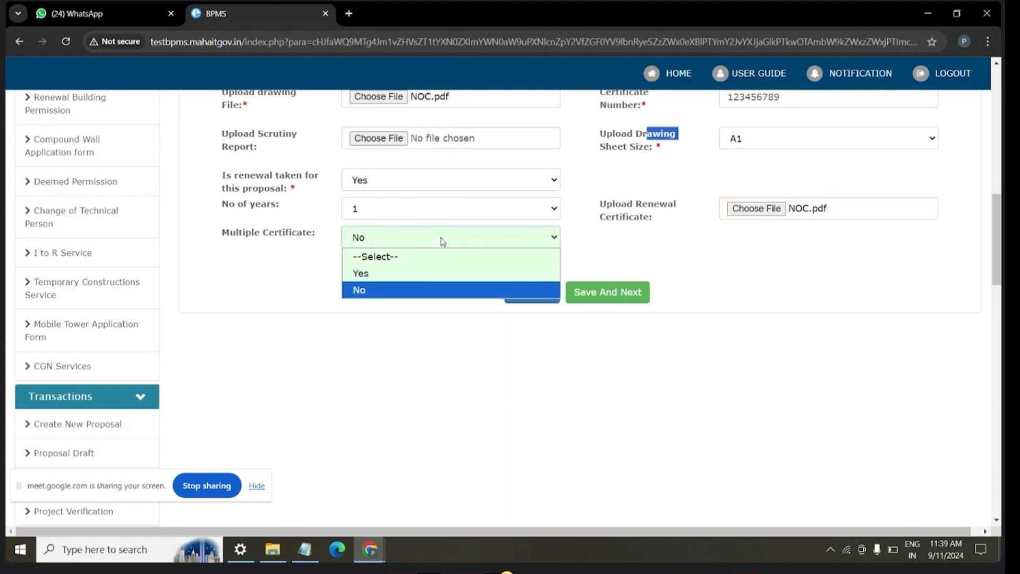
{"action": "left_click", "coordinate": [433, 282]}
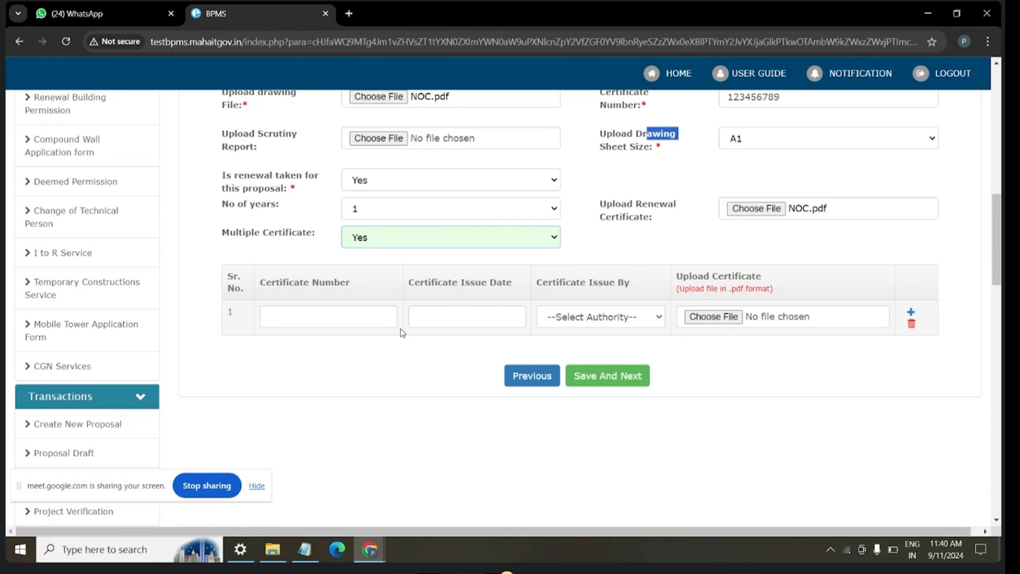
{"action": "left_click", "coordinate": [644, 317]}
{"action": "left_click", "coordinate": [740, 370]}
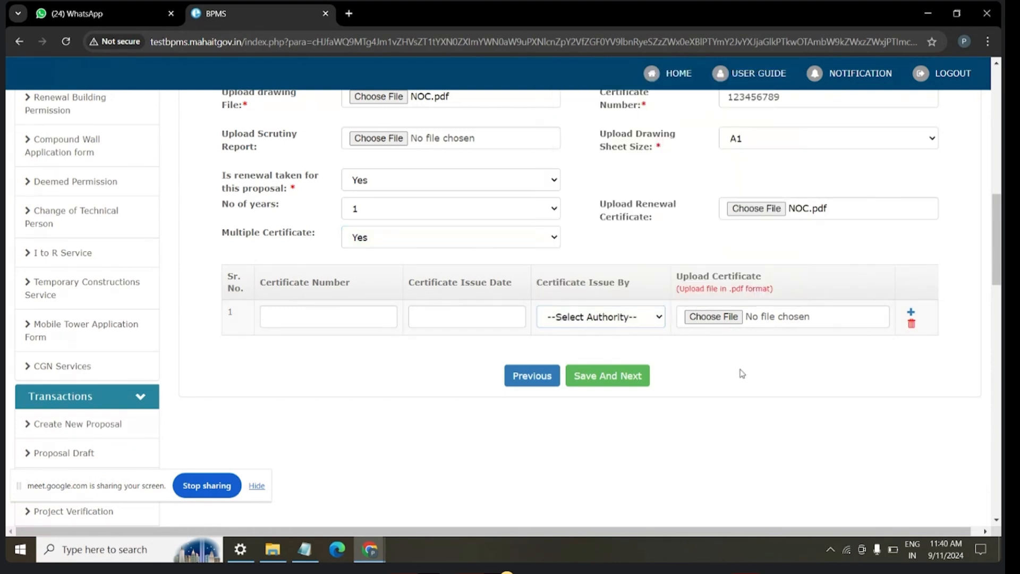
{"action": "left_click", "coordinate": [497, 246]}
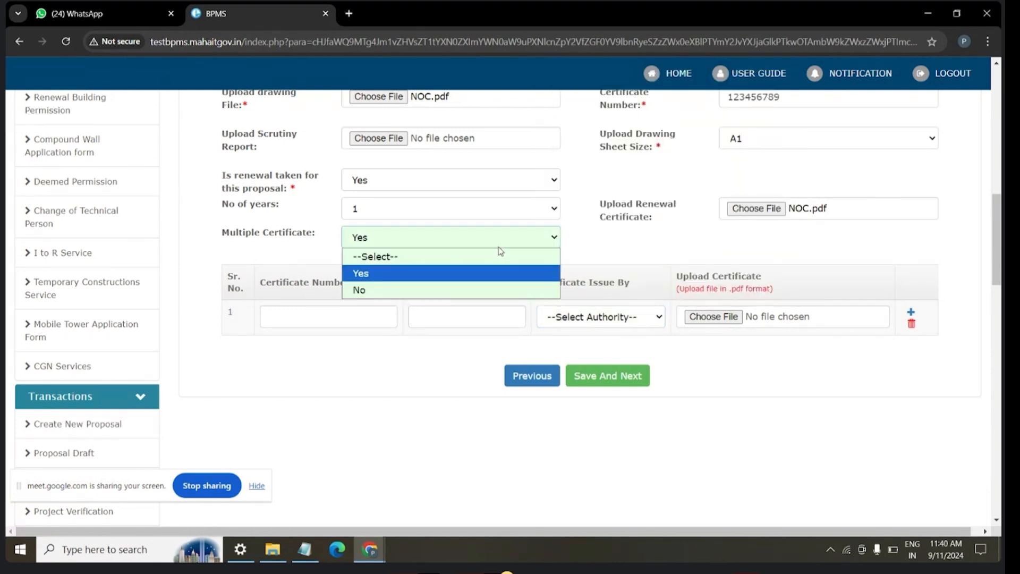
{"action": "left_click", "coordinate": [482, 279]}
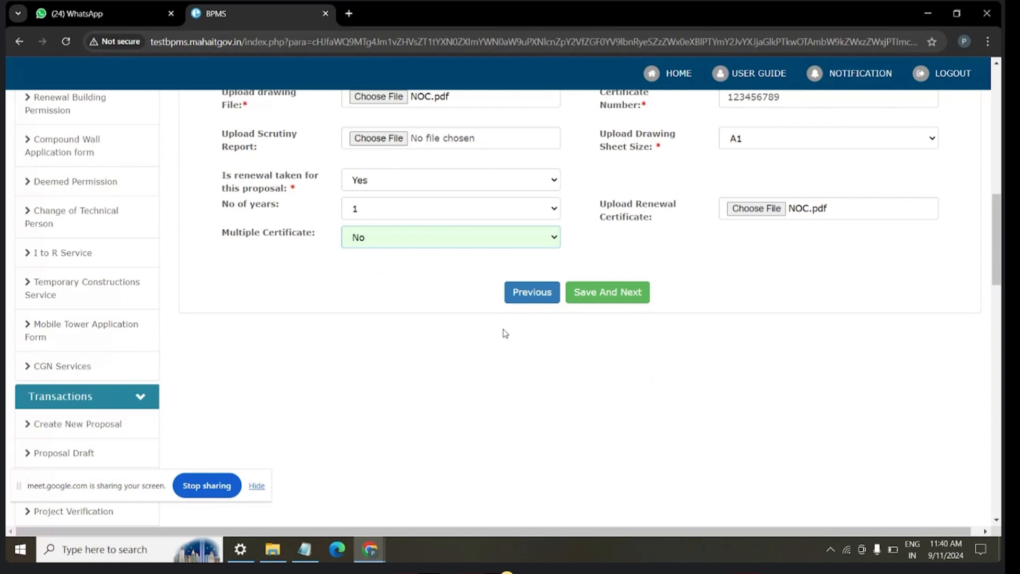
- Review the filled-in verification details, save them and proceed to the payment details
{"action": "scroll", "coordinate": [515, 296], "scroll_direction": "up", "scroll_amount": 4}
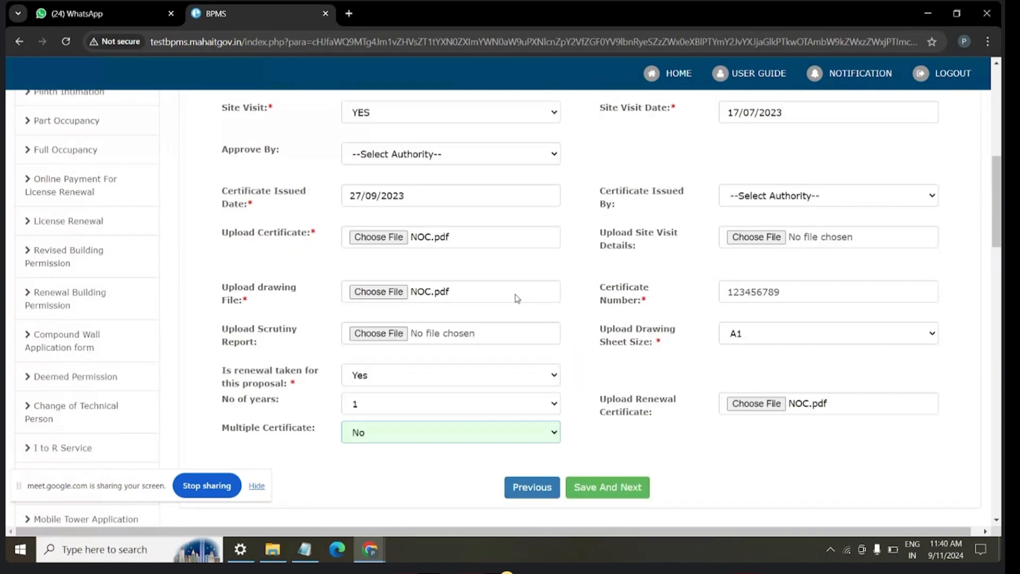
{"action": "scroll", "coordinate": [516, 226], "scroll_direction": "down", "scroll_amount": 1}
{"action": "scroll", "coordinate": [516, 226], "scroll_direction": "down", "scroll_amount": 3}
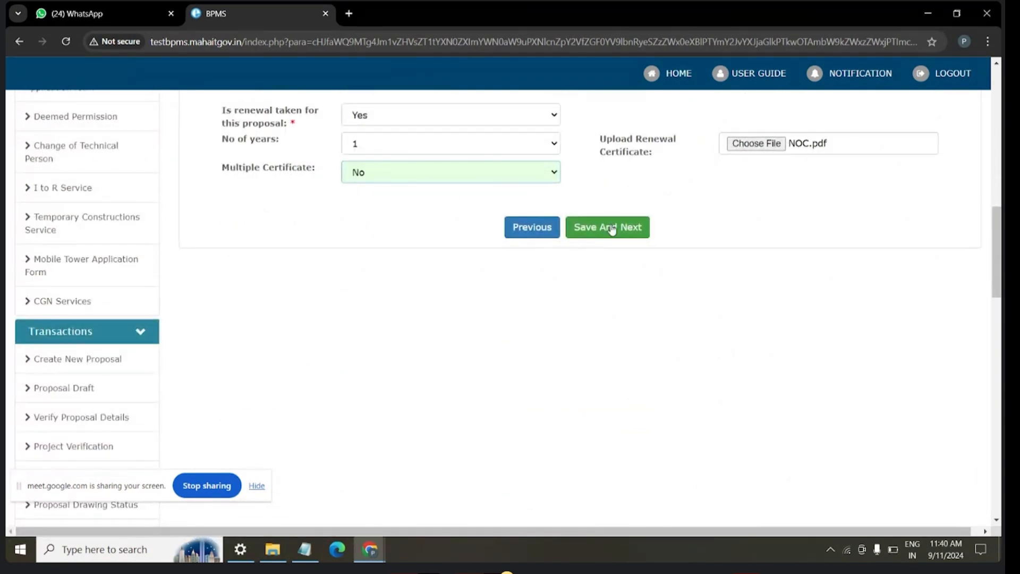
{"action": "scroll", "coordinate": [604, 237], "scroll_direction": "up", "scroll_amount": 11}
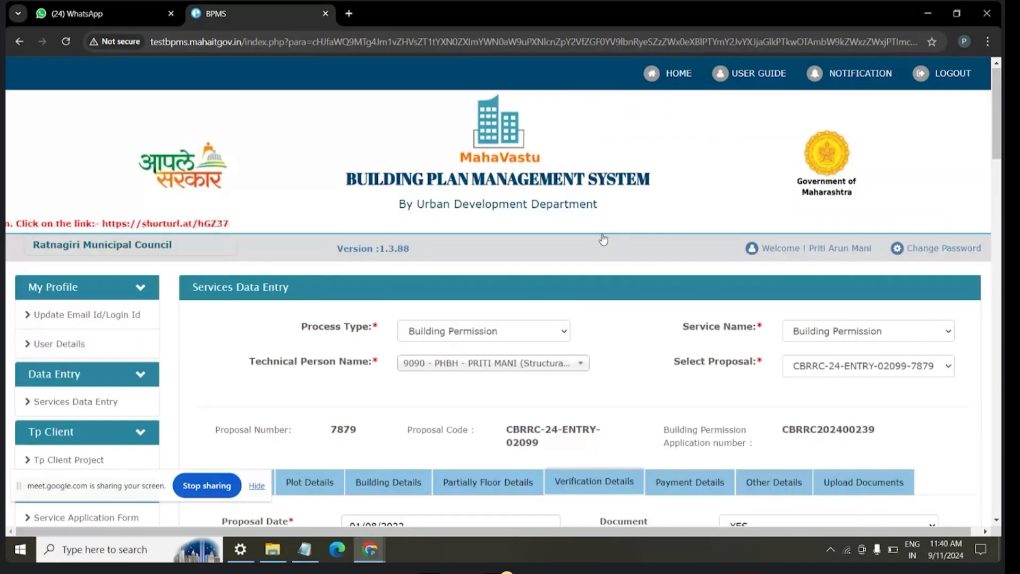
{"action": "scroll", "coordinate": [604, 237], "scroll_direction": "down", "scroll_amount": 8}
{"action": "left_click", "coordinate": [615, 423]}
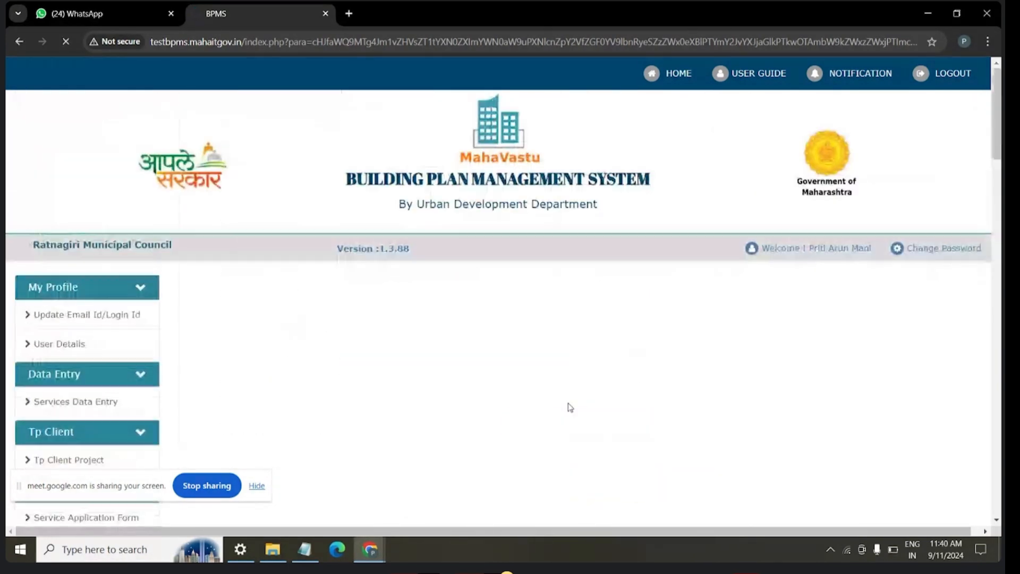
- Keep the Payment Type as Pre Approval and set Payment Applicable to Yes
{"action": "scroll", "coordinate": [569, 405], "scroll_direction": "down", "scroll_amount": 3}
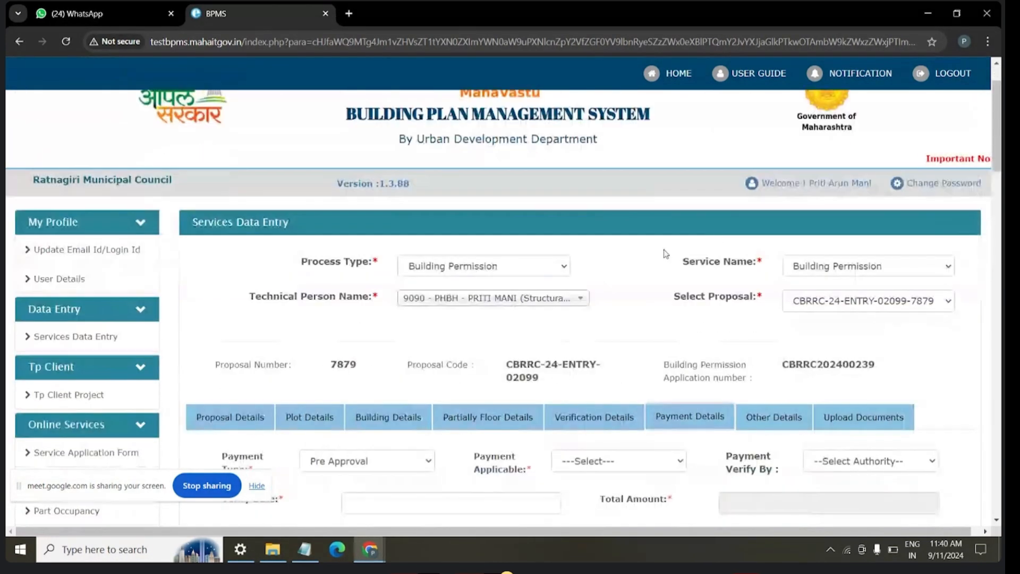
{"action": "scroll", "coordinate": [594, 270], "scroll_direction": "down", "scroll_amount": 2}
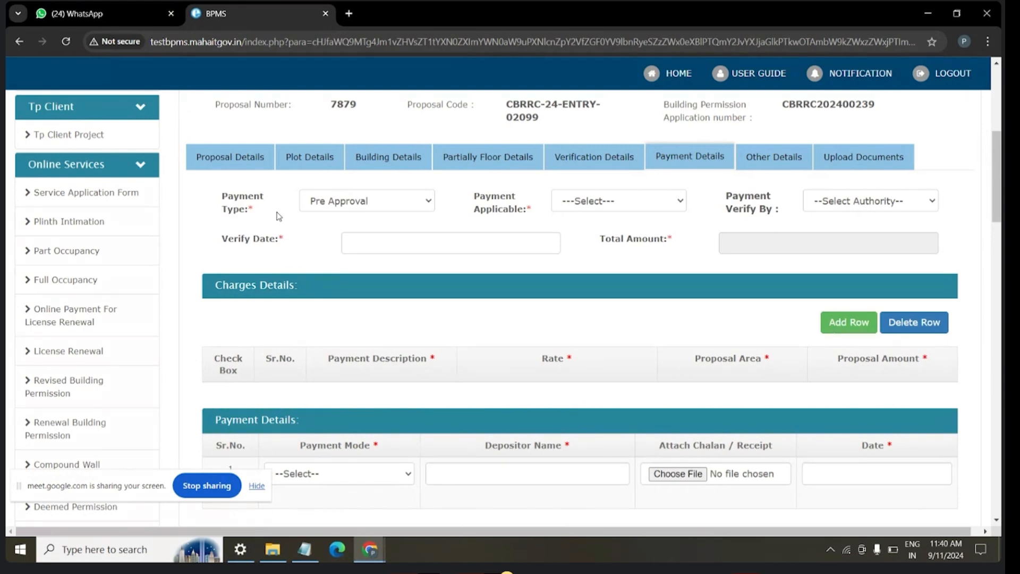
{"action": "left_click", "coordinate": [421, 201]}
{"action": "left_click", "coordinate": [403, 220]}
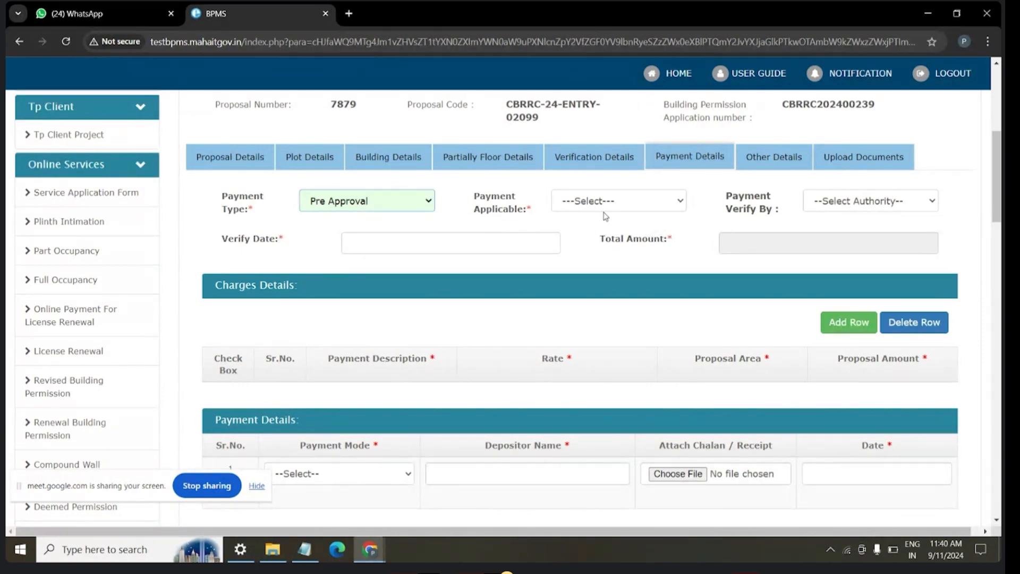
{"action": "left_click", "coordinate": [621, 207]}
{"action": "left_click", "coordinate": [587, 242]}
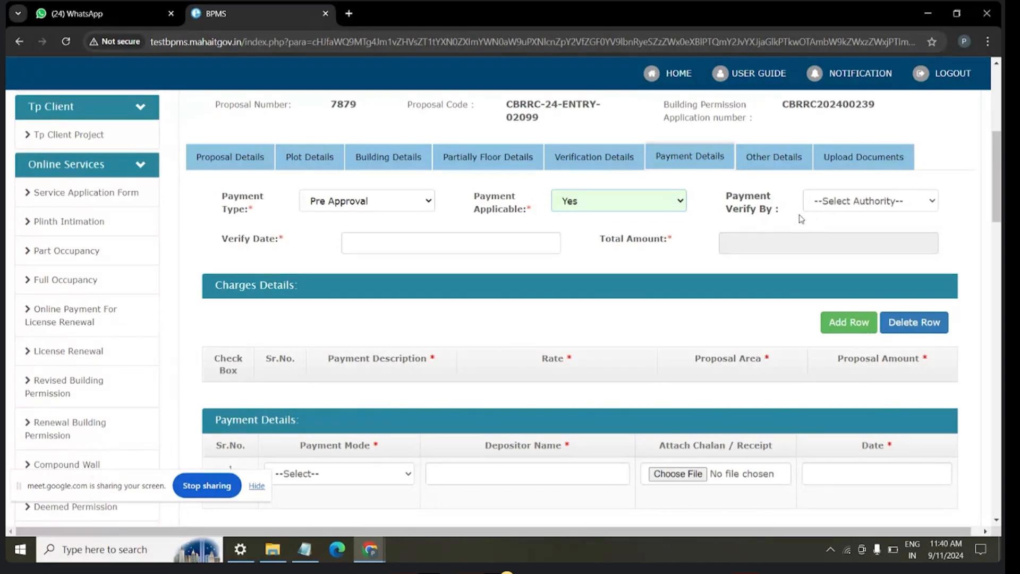
- Leave the Payment Verify By authority unselected and set the Verify Date to 13/09/2023
{"action": "left_click", "coordinate": [852, 200]}
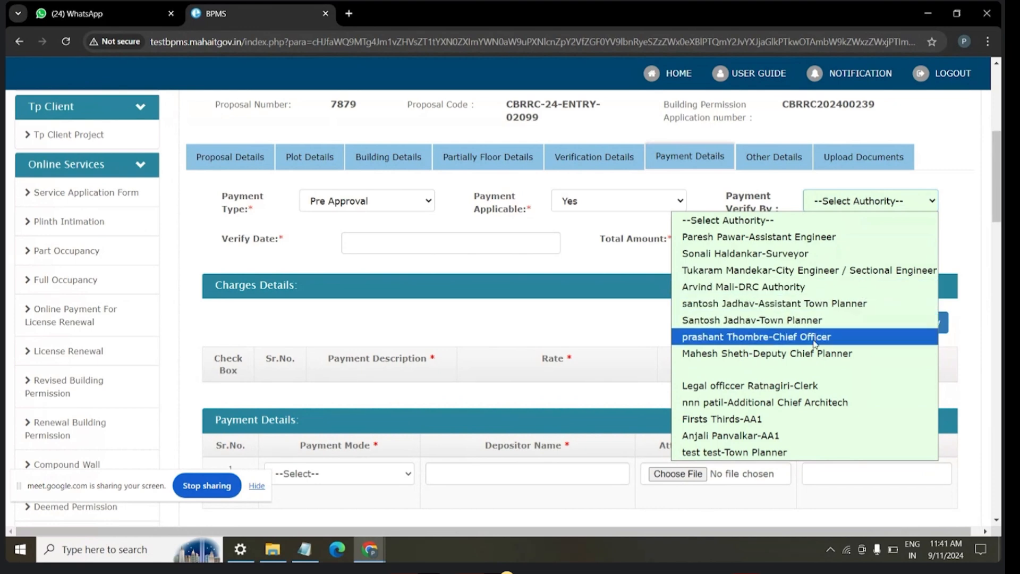
{"action": "left_click", "coordinate": [725, 198]}
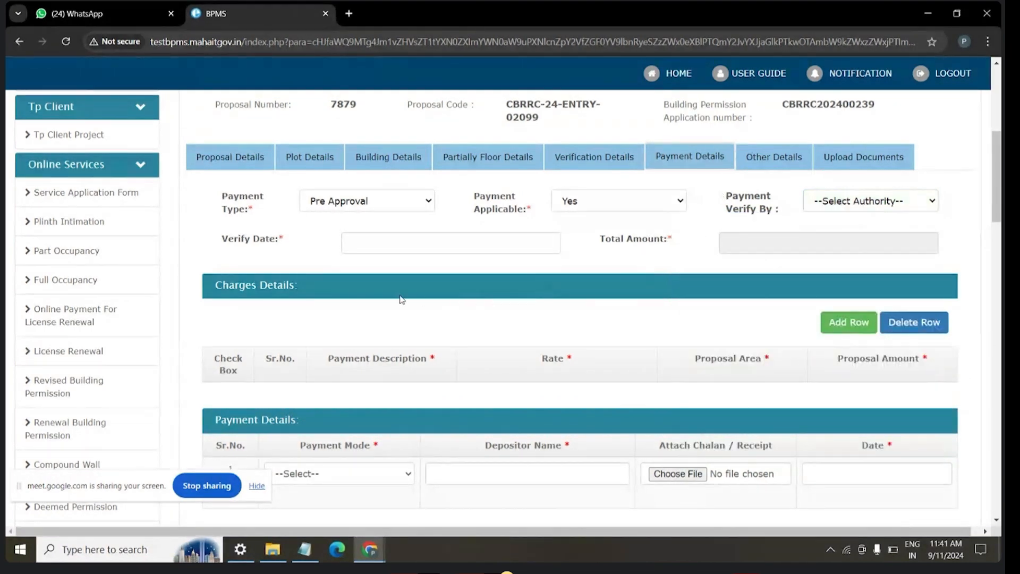
{"action": "left_click", "coordinate": [404, 247]}
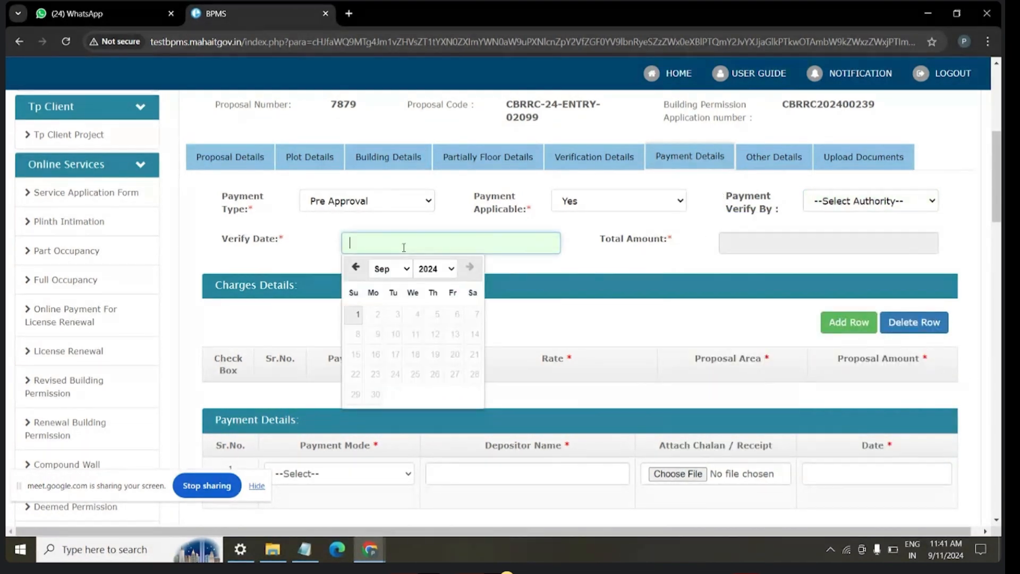
{"action": "left_click", "coordinate": [444, 269]}
{"action": "left_click", "coordinate": [425, 298]}
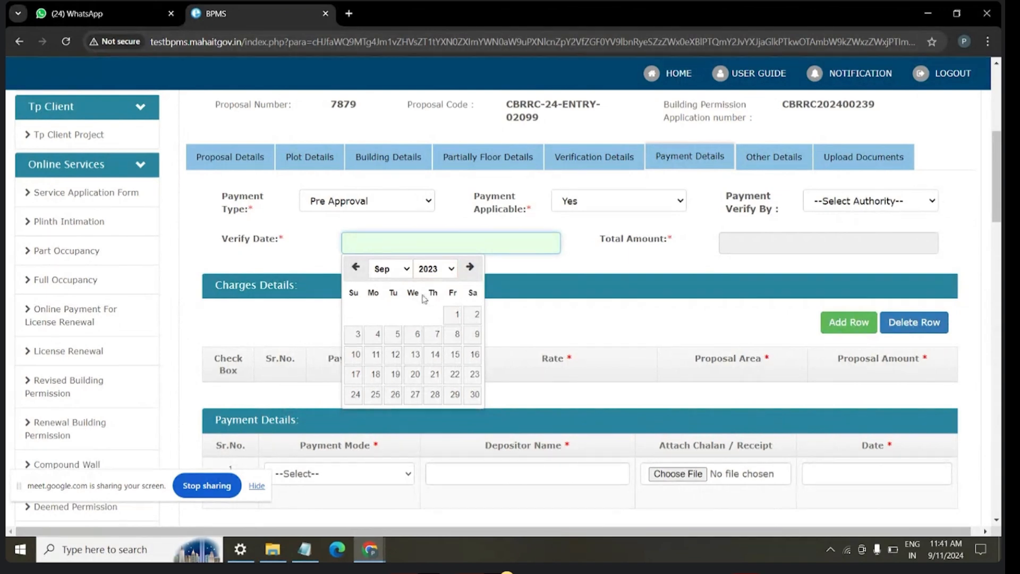
{"action": "left_click", "coordinate": [415, 354]}
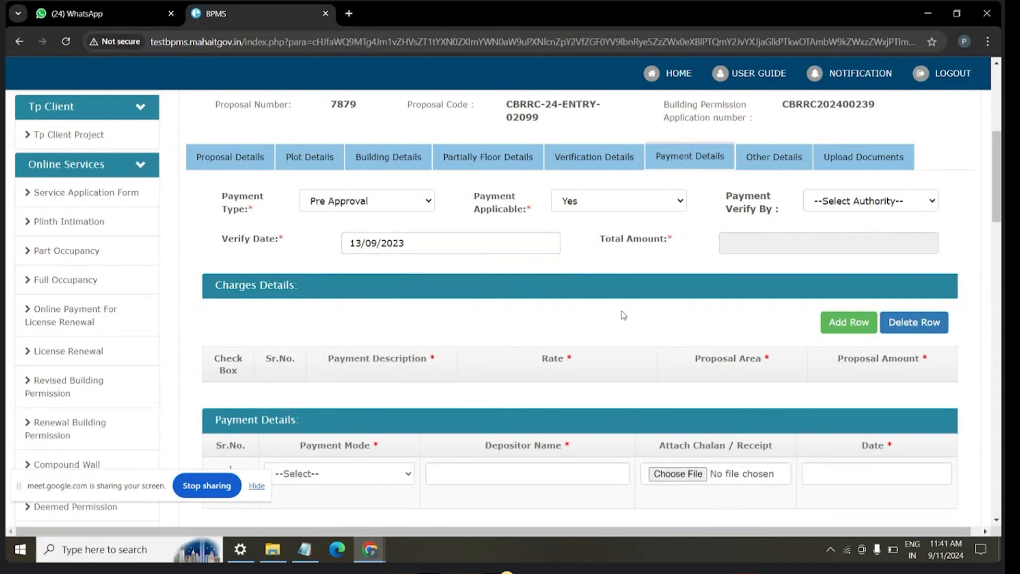
- Add a row to the Charges Details, tick its check box and enter PRE PAYMENT as the Payment Description
{"action": "scroll", "coordinate": [624, 315], "scroll_direction": "down", "scroll_amount": 1}
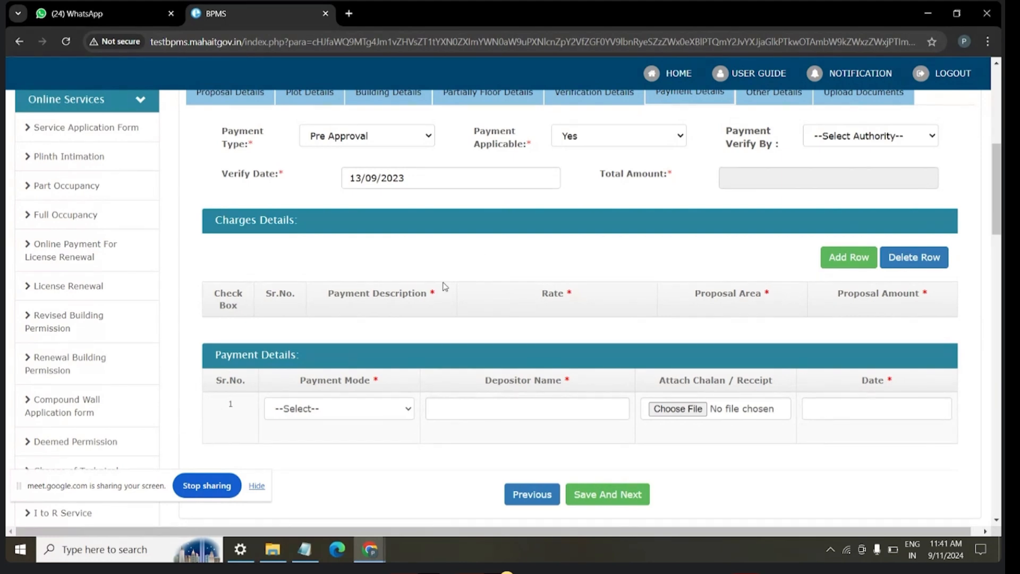
{"action": "left_click", "coordinate": [855, 260]}
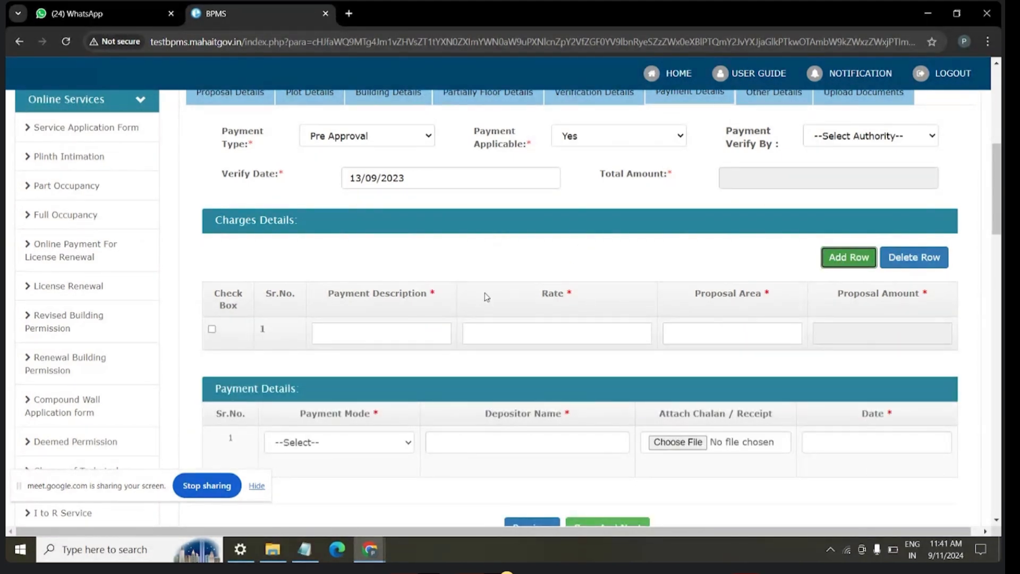
{"action": "left_click", "coordinate": [211, 329]}
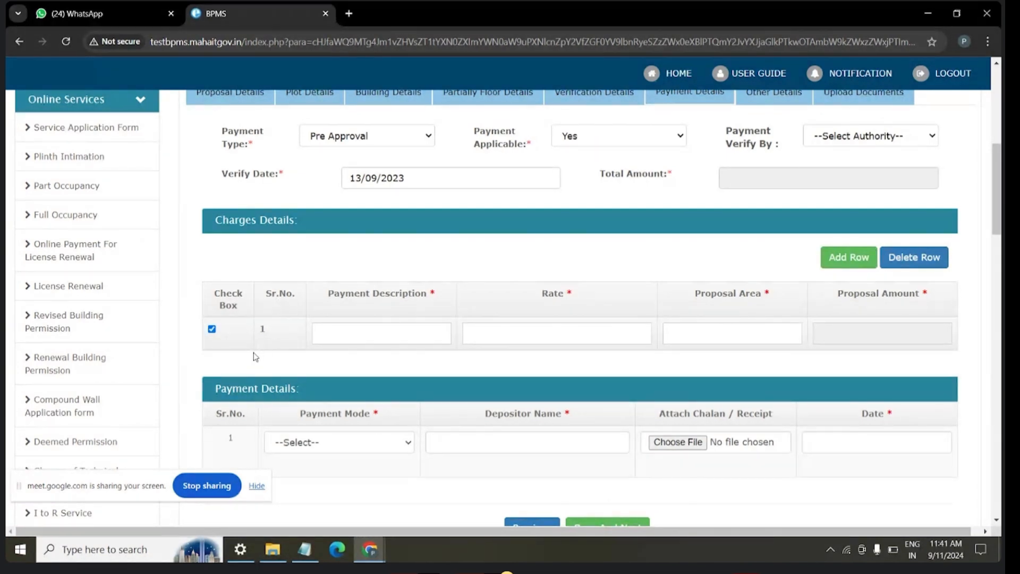
{"action": "left_click", "coordinate": [360, 330]}
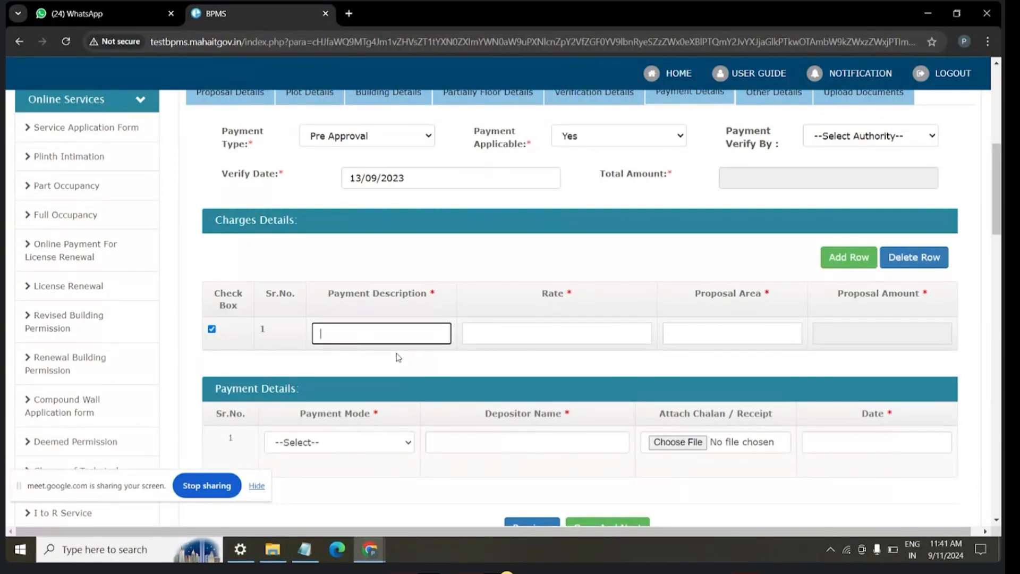
{"action": "type", "text": "PTRE"}
{"action": "key", "text": "BackSpace"}
{"action": "type", "text": "RE PAYMENT"}
- Enter a Rate of 10 and a Proposal Area of 250 for the PRE PAYMENT charge
{"action": "left_click", "coordinate": [509, 335]}
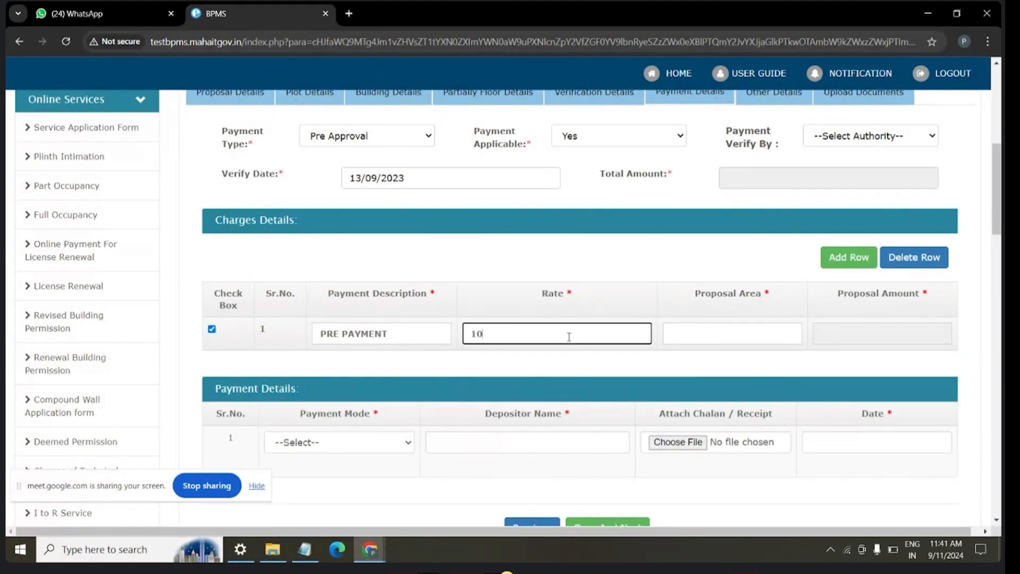
{"action": "left_click", "coordinate": [748, 341]}
{"action": "type", "text": "250"}
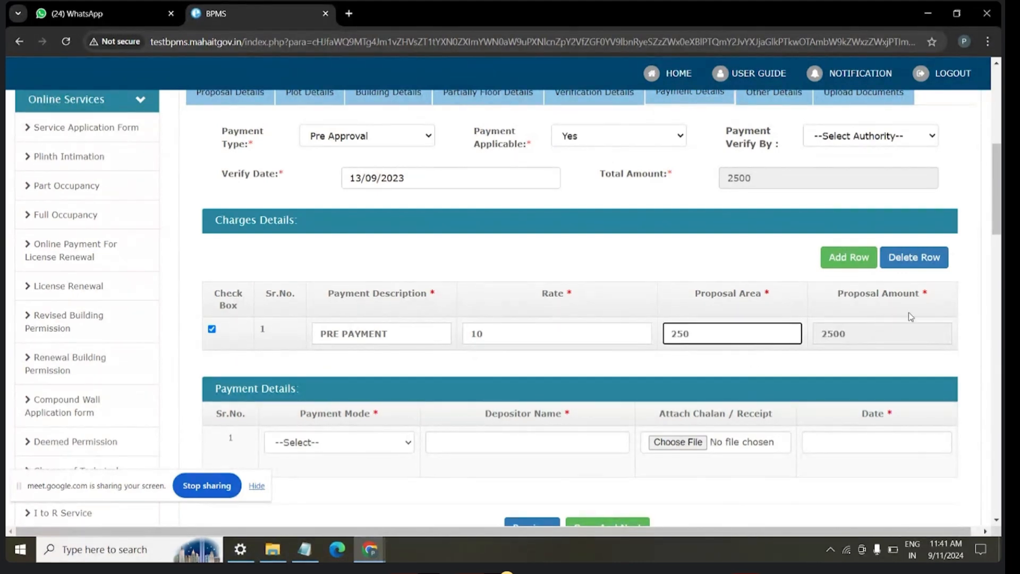
- Check the Proposal Amount and Total Amount against the Rate of the PRE PAYMENT charge
{"action": "double_click", "coordinate": [850, 334]}
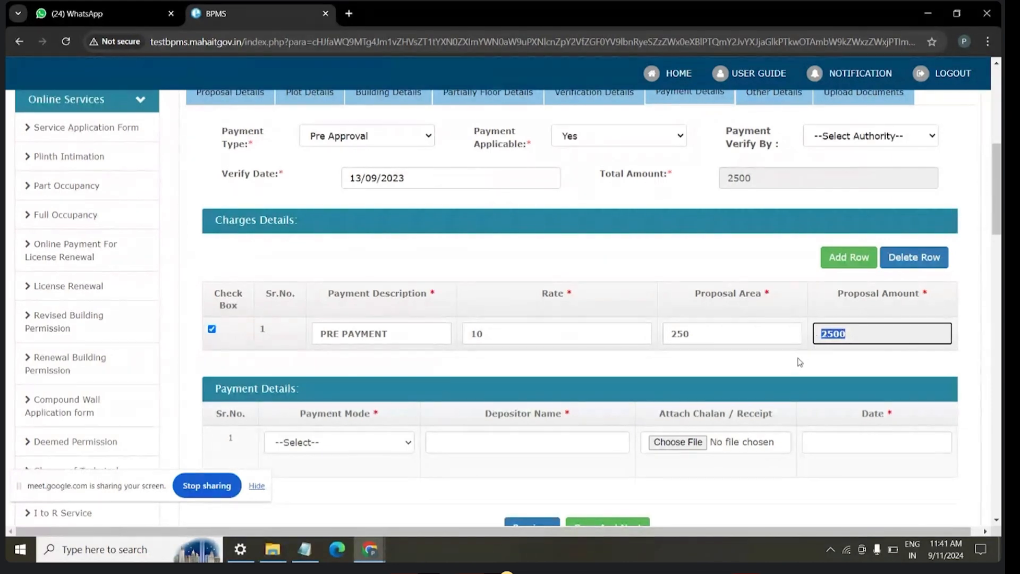
{"action": "double_click", "coordinate": [771, 181]}
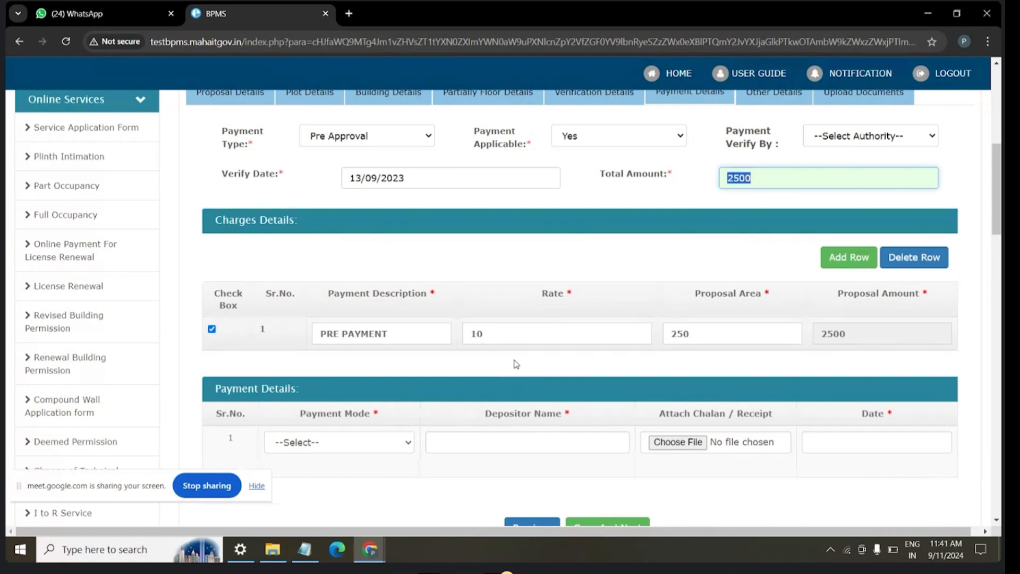
{"action": "double_click", "coordinate": [503, 333]}
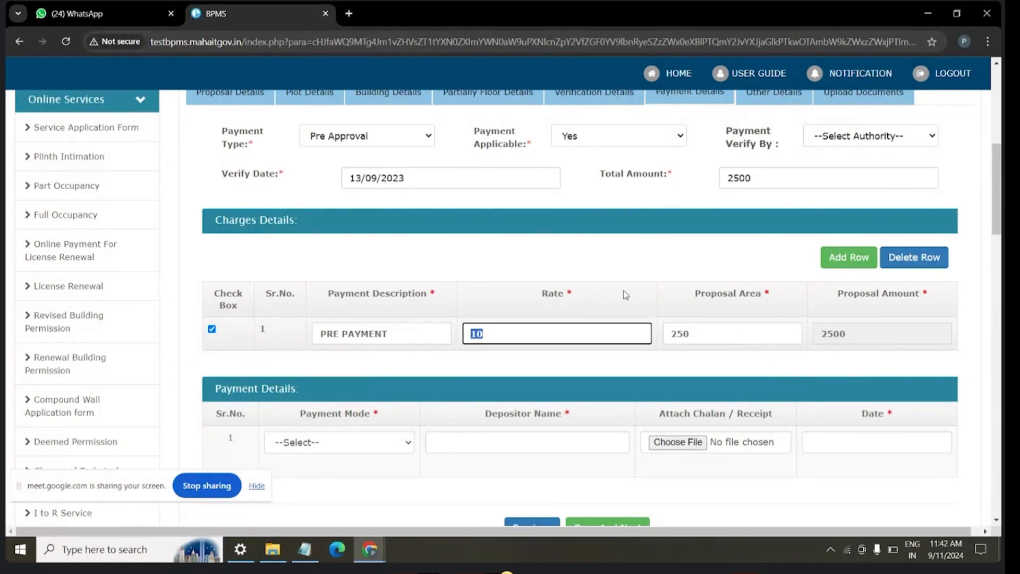
- Set the Payment Mode to Online and enter ABC as the Depositor Name in the Payment Details
{"action": "scroll", "coordinate": [626, 295], "scroll_direction": "down", "scroll_amount": 1}
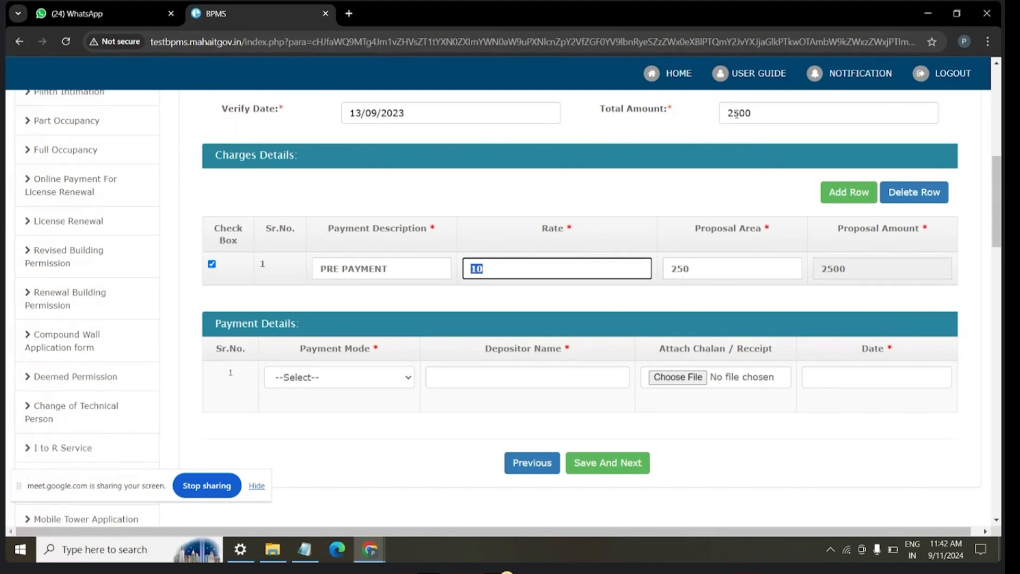
{"action": "scroll", "coordinate": [529, 260], "scroll_direction": "down", "scroll_amount": 1}
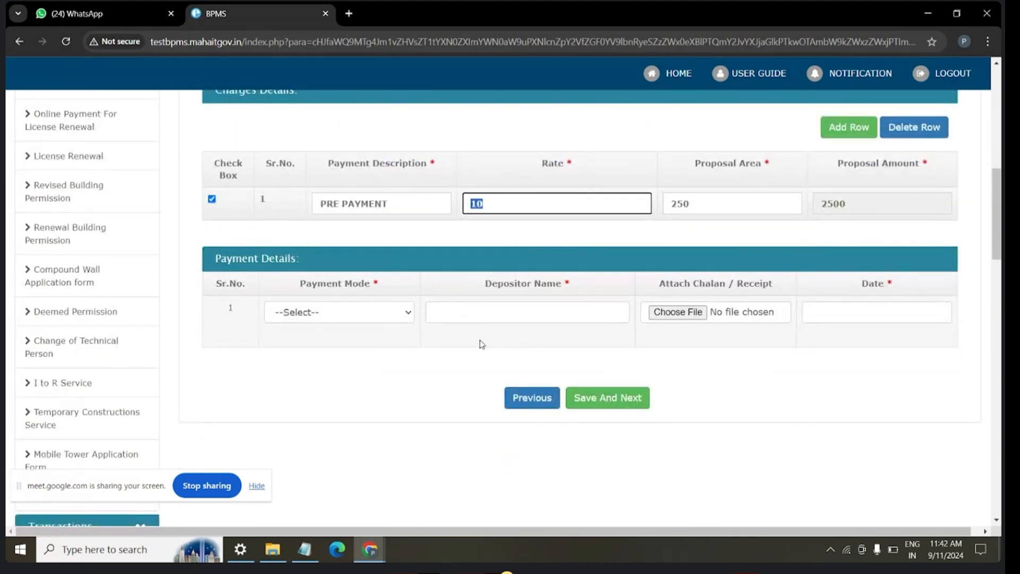
{"action": "left_click", "coordinate": [382, 311]}
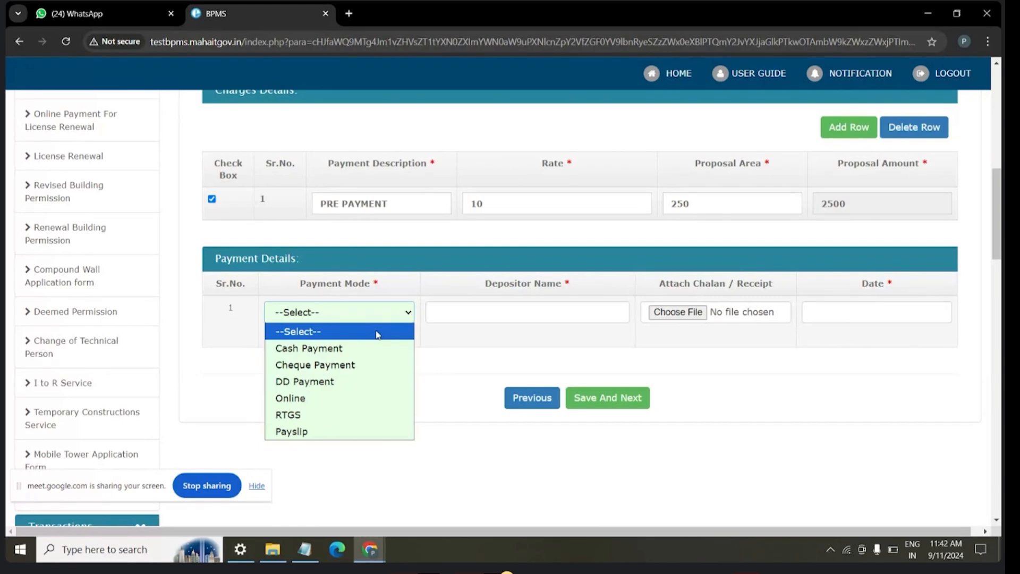
{"action": "left_click", "coordinate": [319, 403]}
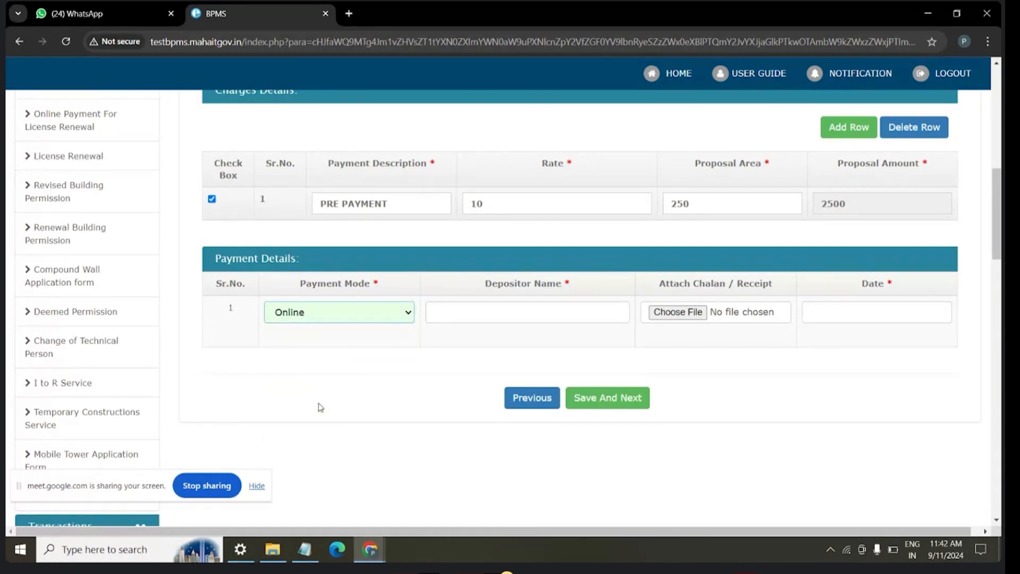
{"action": "left_click", "coordinate": [540, 315]}
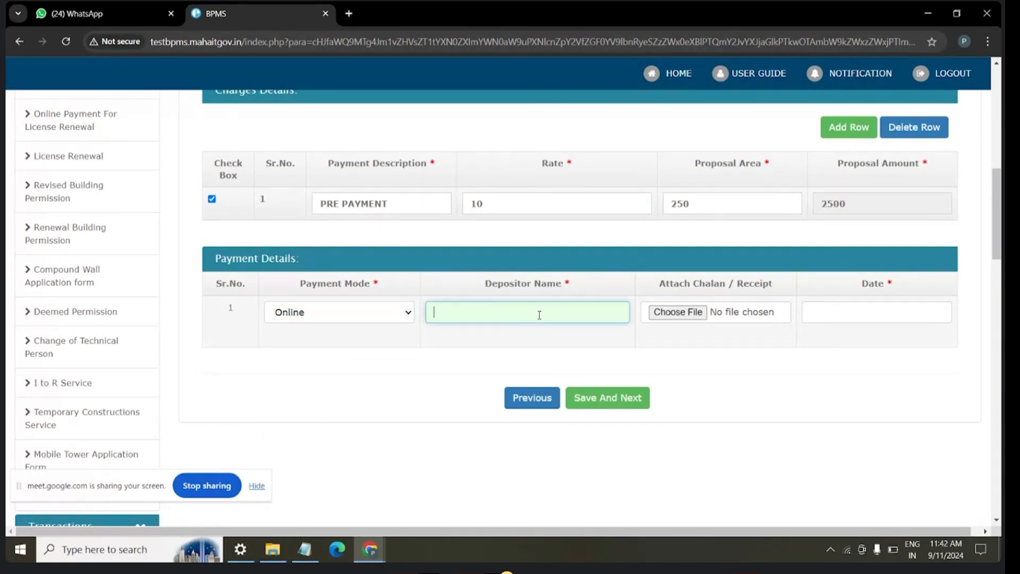
{"action": "type", "text": "ABC"}
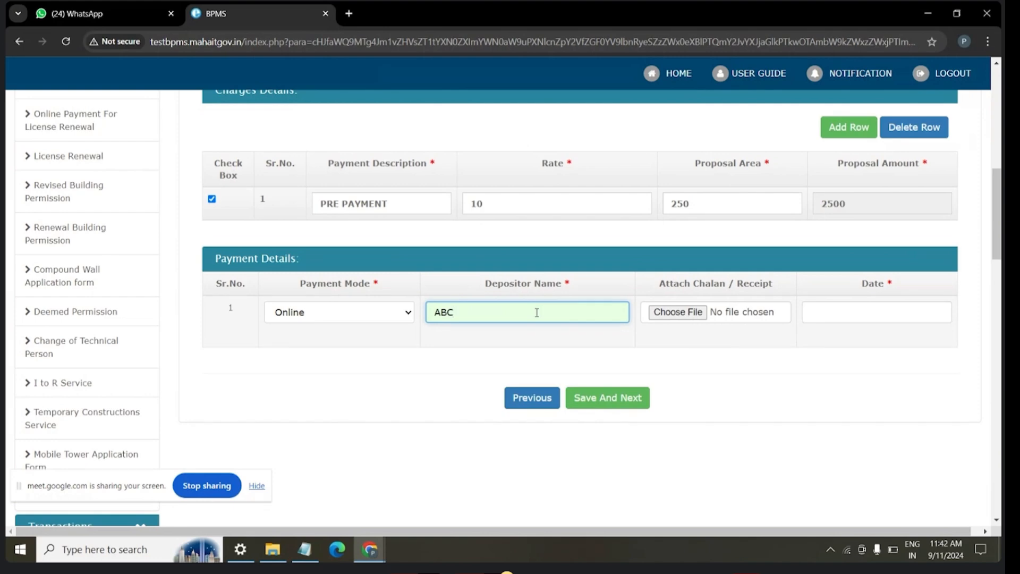
- Attach NOC.pdf from the Downloads folder as the payment's chalan/receipt
{"action": "left_click", "coordinate": [677, 315]}
{"action": "scroll", "coordinate": [289, 239], "scroll_direction": "down", "scroll_amount": 2}
{"action": "scroll", "coordinate": [287, 245], "scroll_direction": "down", "scroll_amount": 7}
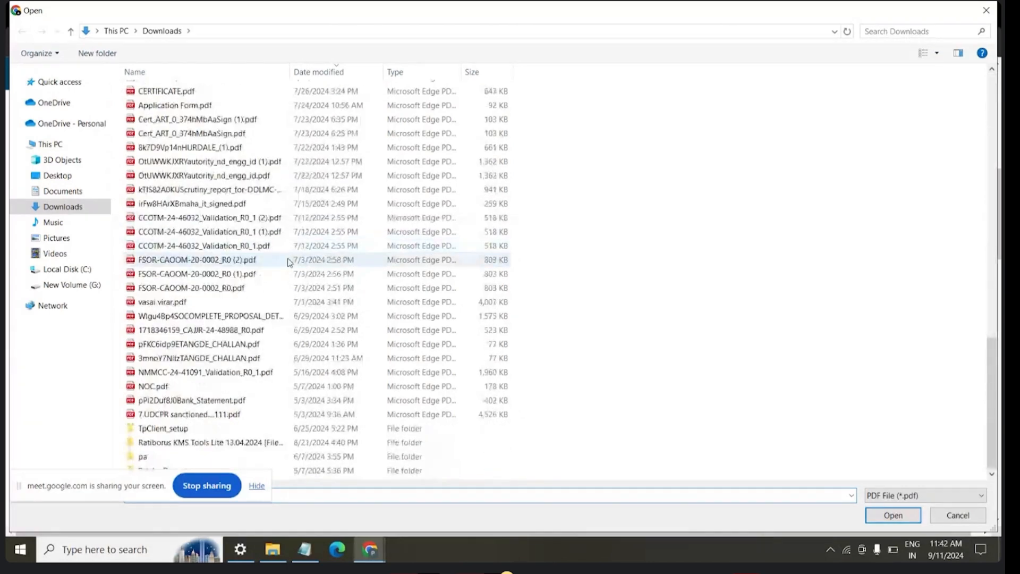
{"action": "left_click", "coordinate": [180, 387]}
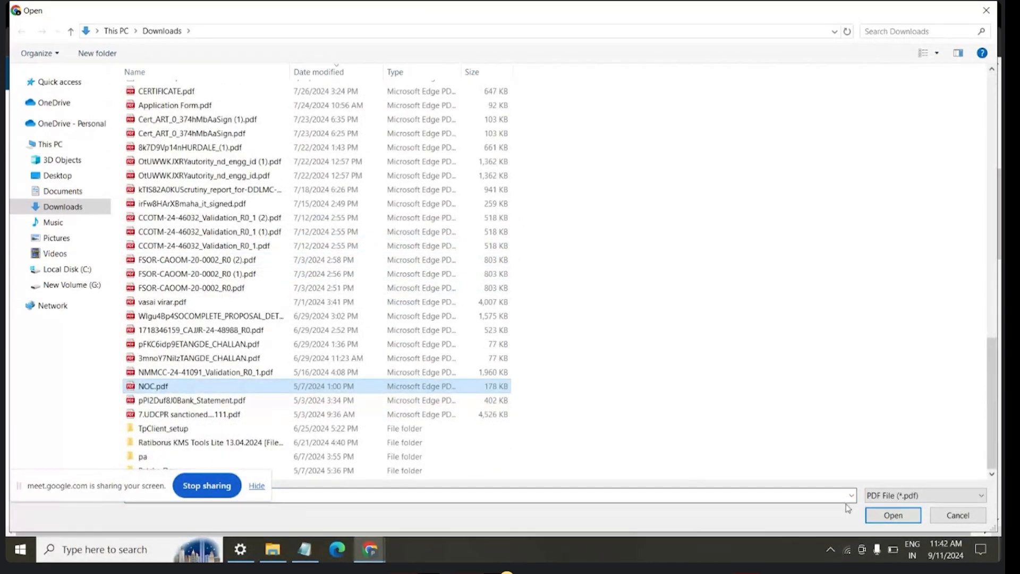
{"action": "left_click", "coordinate": [889, 514]}
- Set the payment Date to 24/08/2023
{"action": "left_click", "coordinate": [845, 318]}
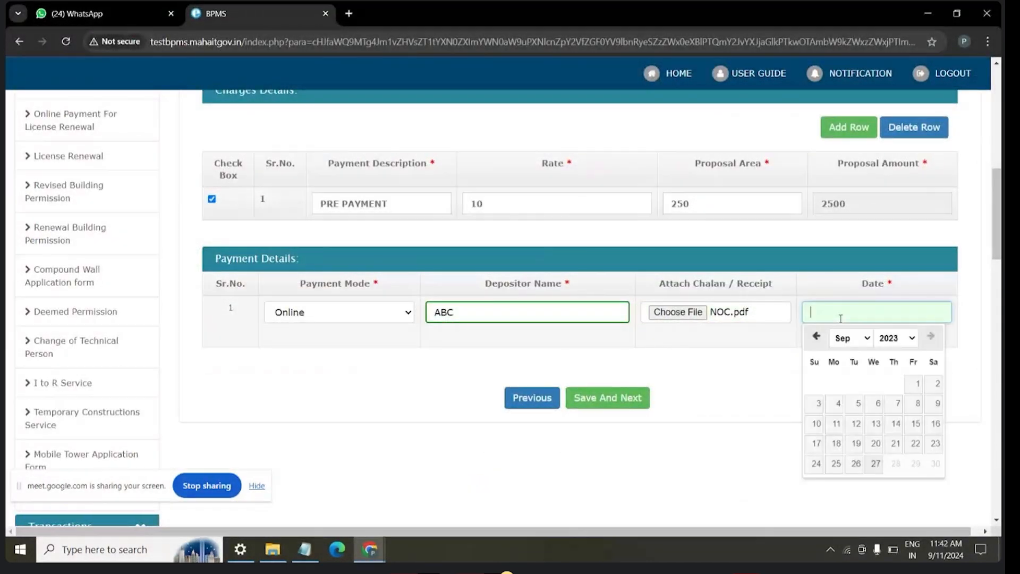
{"action": "left_click", "coordinate": [819, 340]}
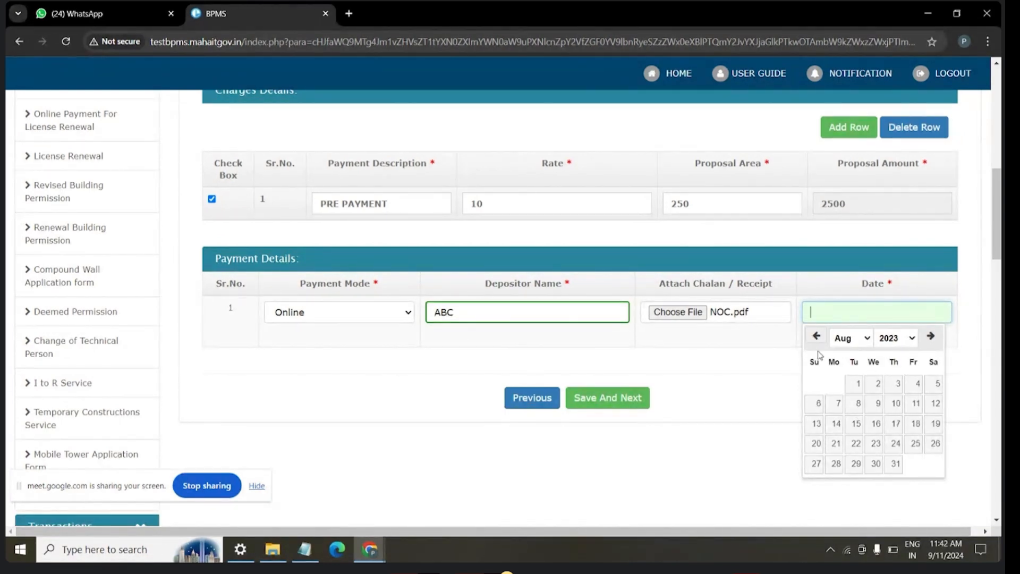
{"action": "left_click", "coordinate": [896, 443]}
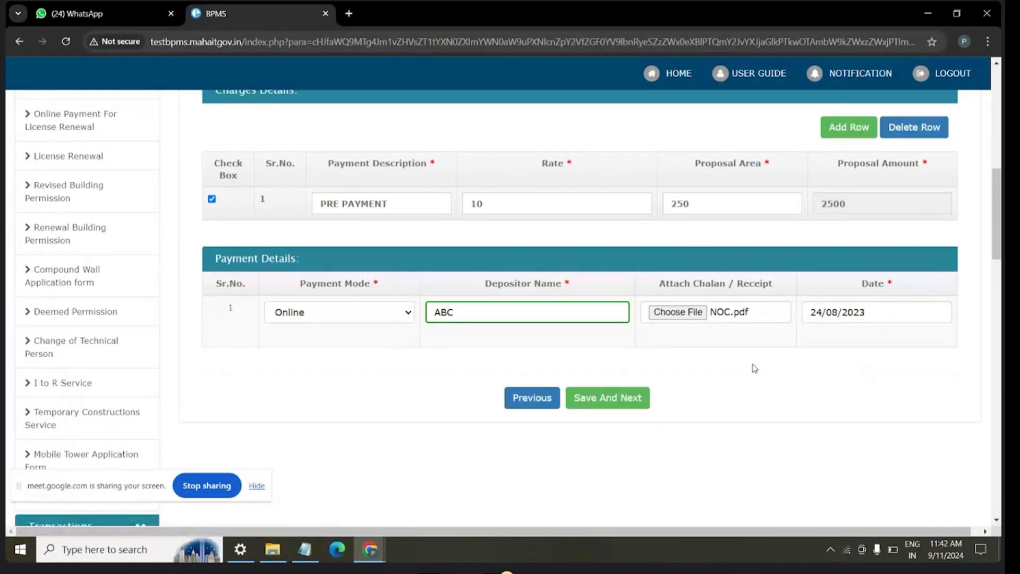
- Review the completed Pre Approval payment form, including its general fields, Charges Details and Payment Details
{"action": "scroll", "coordinate": [639, 343], "scroll_direction": "up", "scroll_amount": 7}
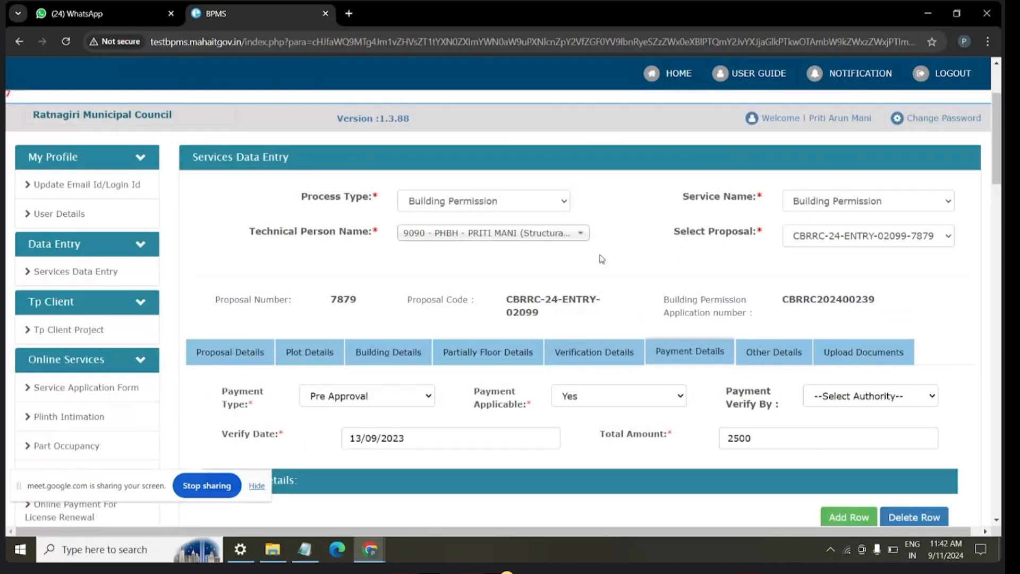
{"action": "scroll", "coordinate": [632, 315], "scroll_direction": "down", "scroll_amount": 3}
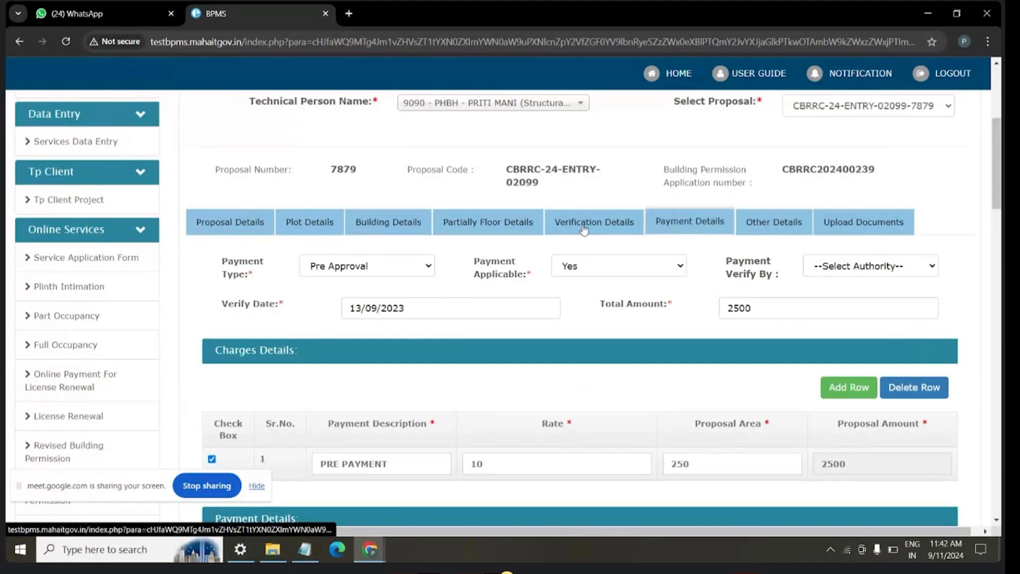
{"action": "scroll", "coordinate": [672, 238], "scroll_direction": "down", "scroll_amount": 5}
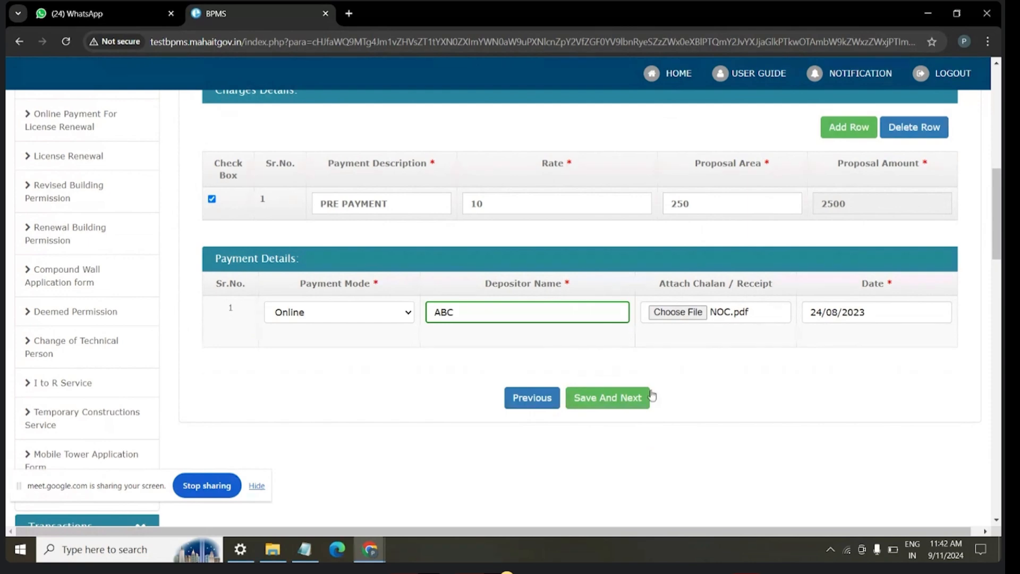
{"action": "scroll", "coordinate": [734, 223], "scroll_direction": "up", "scroll_amount": 1}
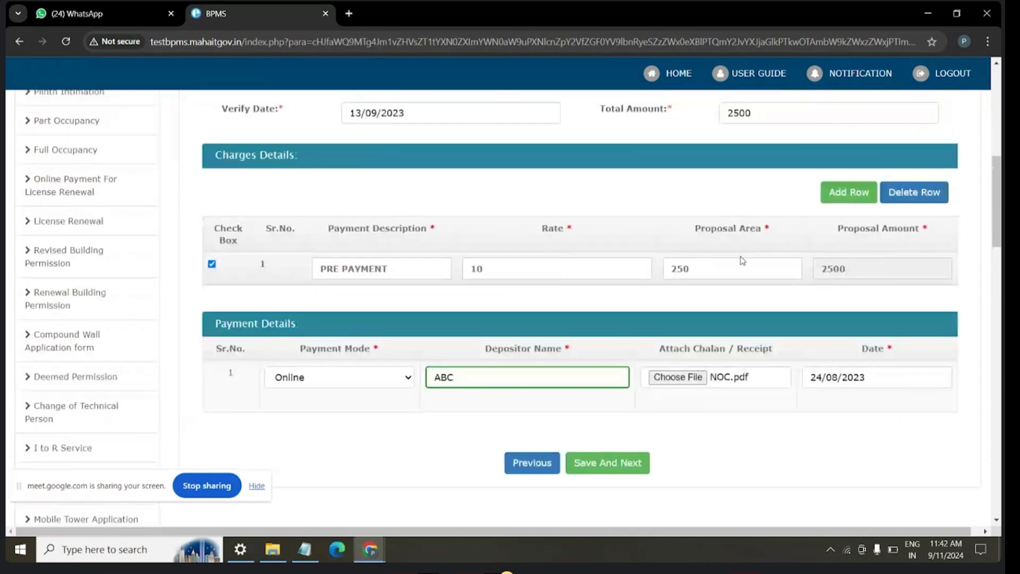
{"action": "scroll", "coordinate": [743, 260], "scroll_direction": "up", "scroll_amount": 3}
{"action": "scroll", "coordinate": [694, 211], "scroll_direction": "down", "scroll_amount": 3}
{"action": "scroll", "coordinate": [695, 211], "scroll_direction": "down", "scroll_amount": 2}
{"action": "scroll", "coordinate": [713, 301], "scroll_direction": "up", "scroll_amount": 2}
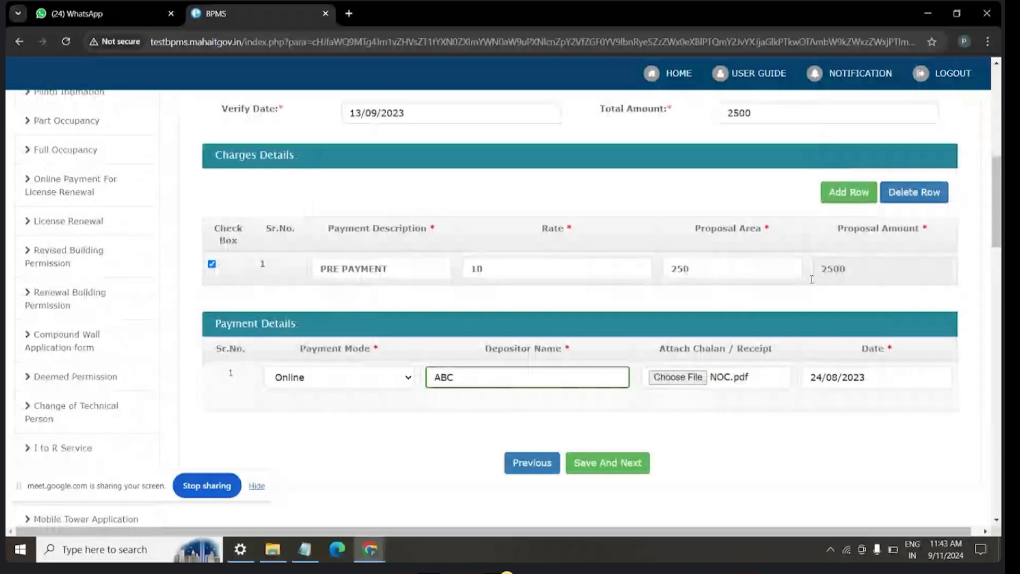
{"action": "scroll", "coordinate": [514, 253], "scroll_direction": "up", "scroll_amount": 1}
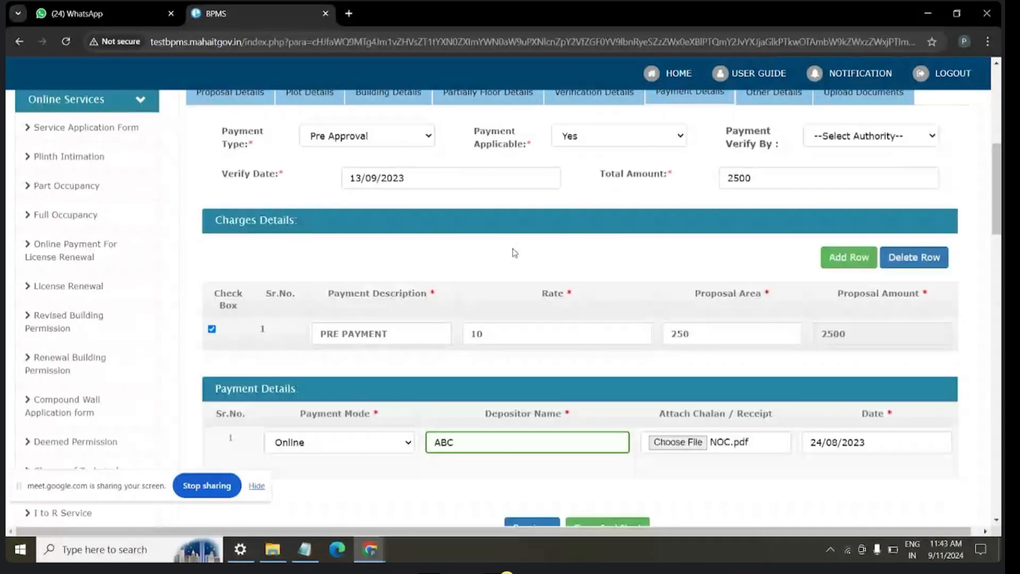
{"action": "scroll", "coordinate": [584, 266], "scroll_direction": "down", "scroll_amount": 2}
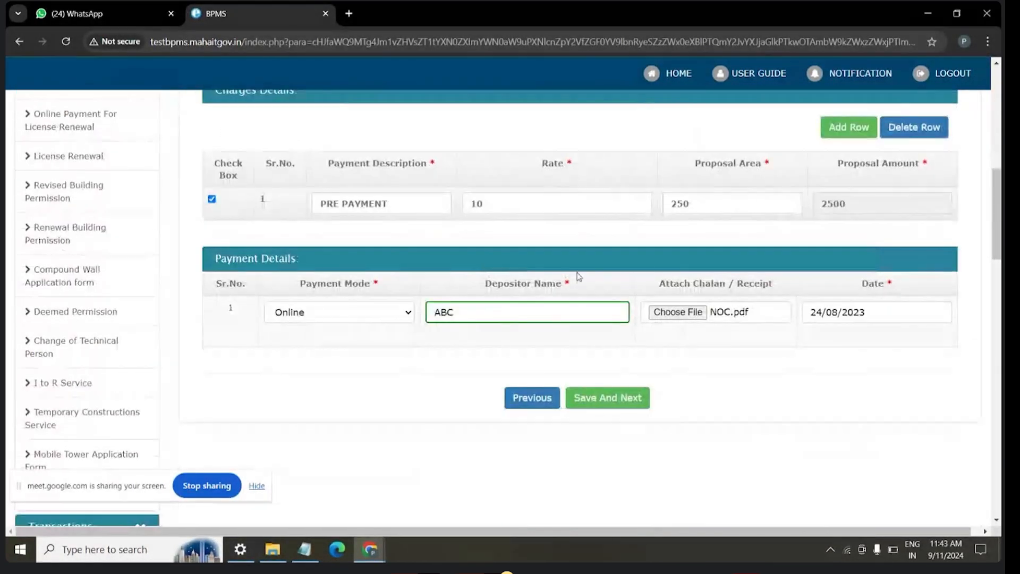
- Save the Pre Approval payment details and acknowledge the submission notice
{"action": "left_click", "coordinate": [617, 407]}
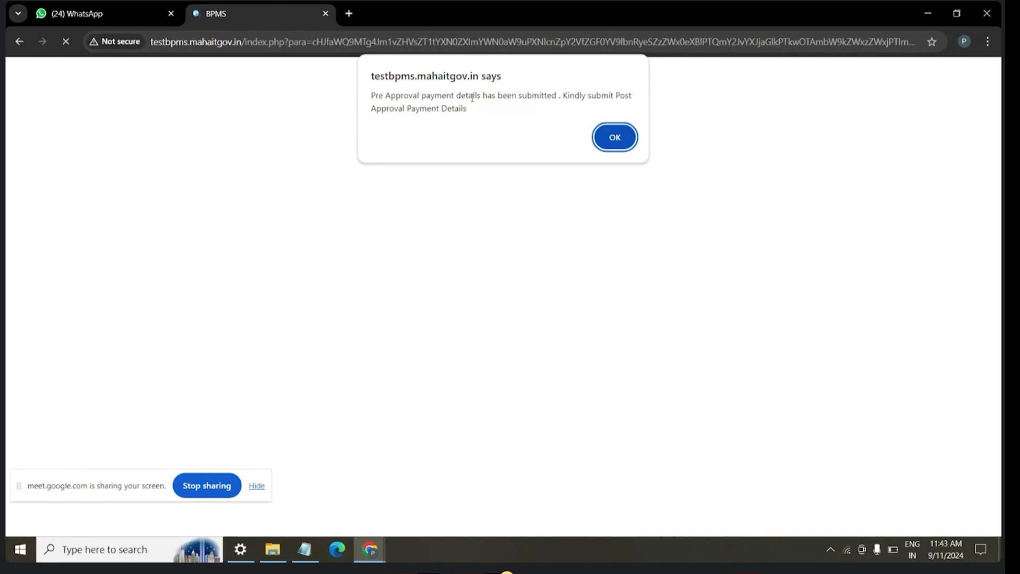
{"action": "left_click", "coordinate": [614, 139]}
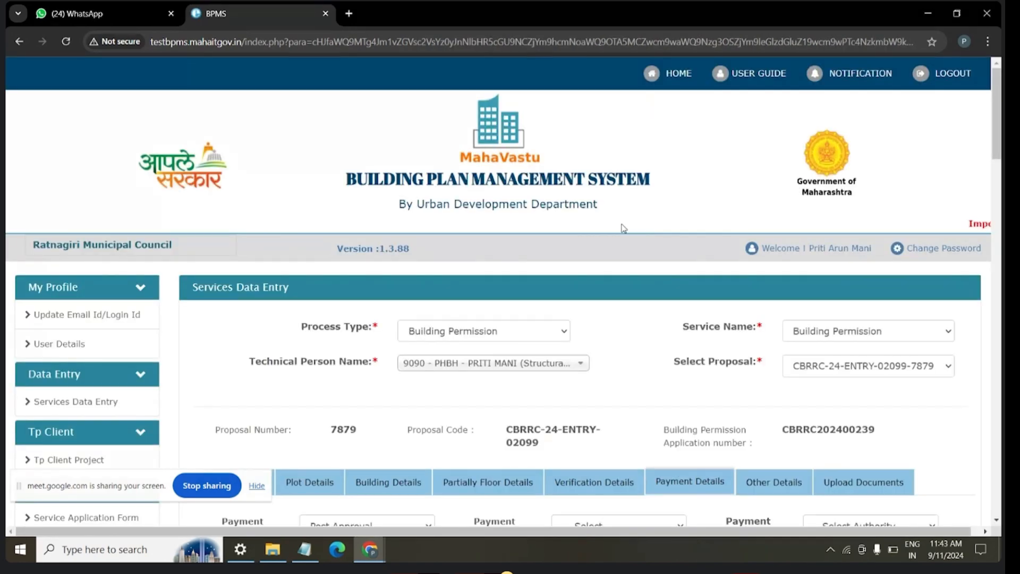
- Keep the Payment Type as Post Approval and set Payment Applicable to Yes
{"action": "scroll", "coordinate": [630, 230], "scroll_direction": "down", "scroll_amount": 1}
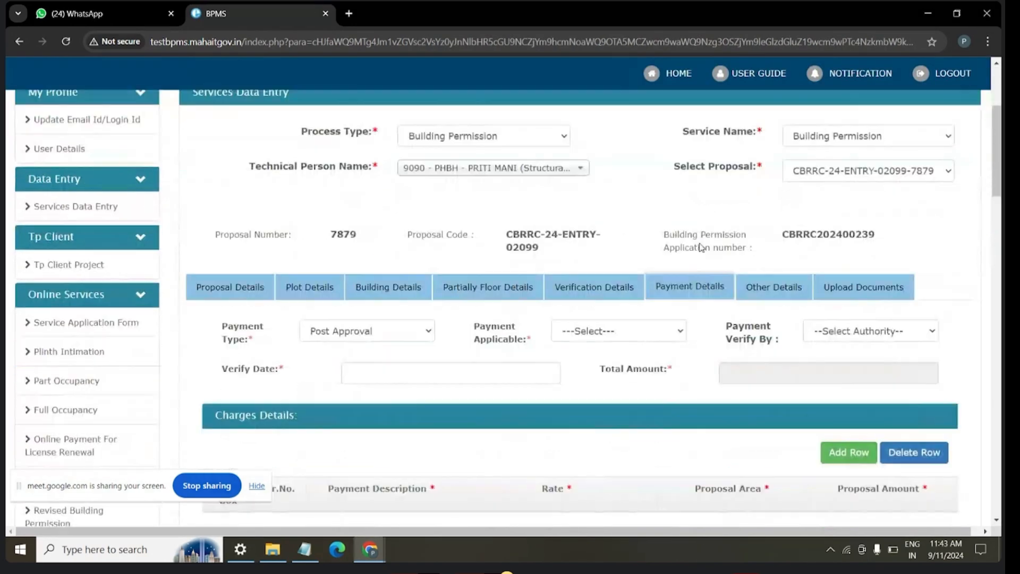
{"action": "left_click", "coordinate": [321, 331]}
{"action": "left_click", "coordinate": [346, 367]}
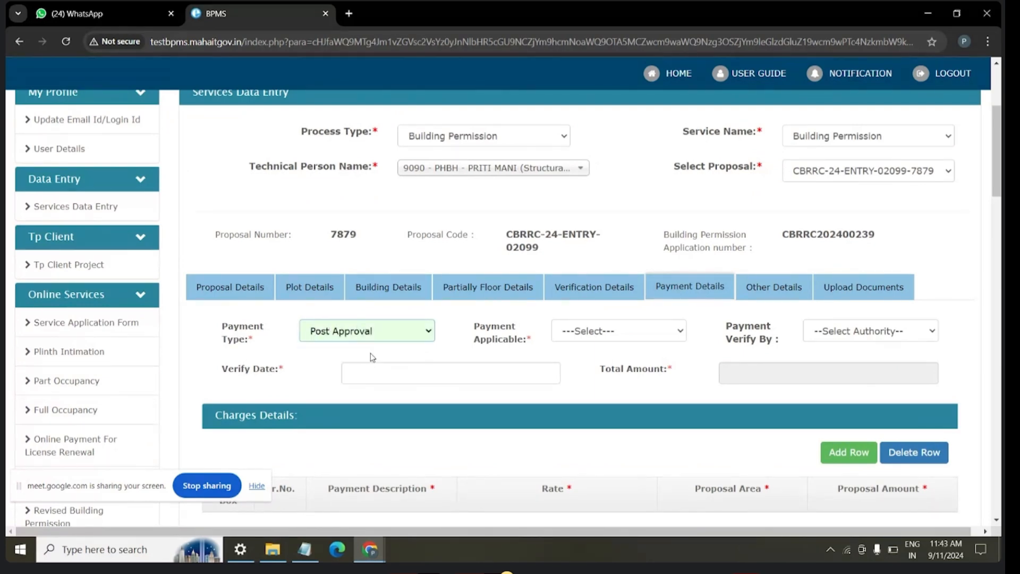
{"action": "scroll", "coordinate": [498, 206], "scroll_direction": "down", "scroll_amount": 2}
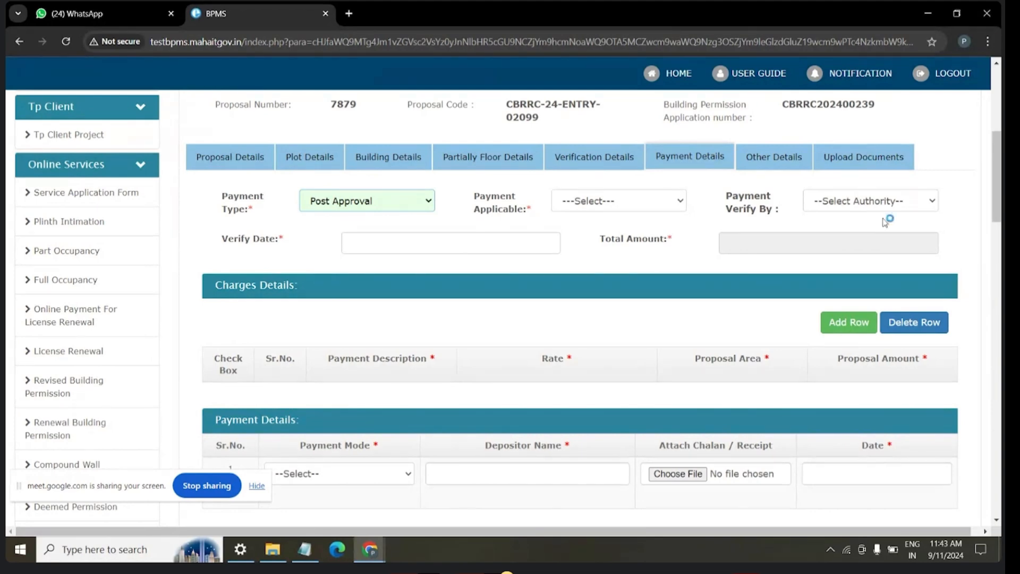
{"action": "left_click", "coordinate": [662, 203]}
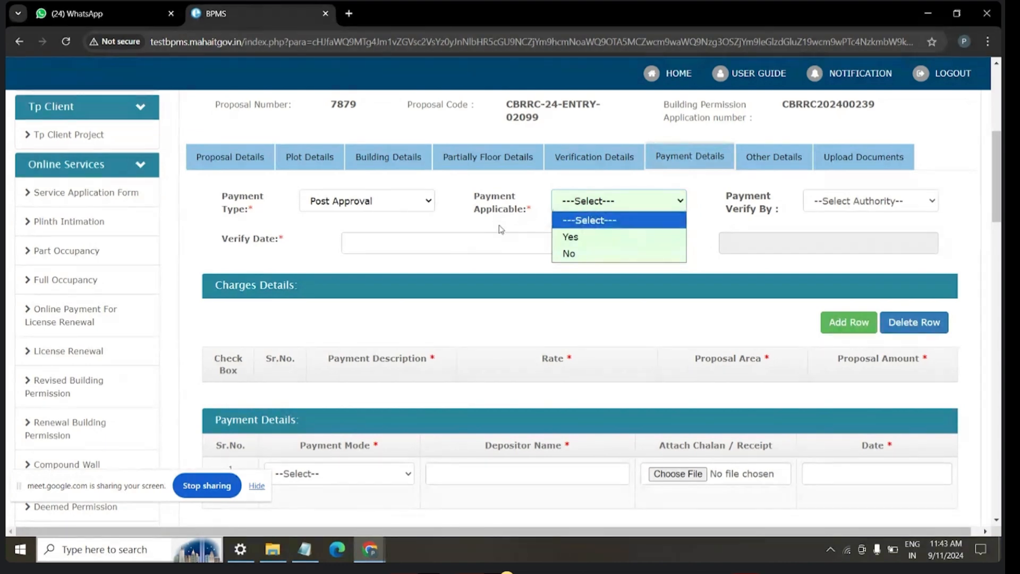
{"action": "left_click", "coordinate": [584, 239]}
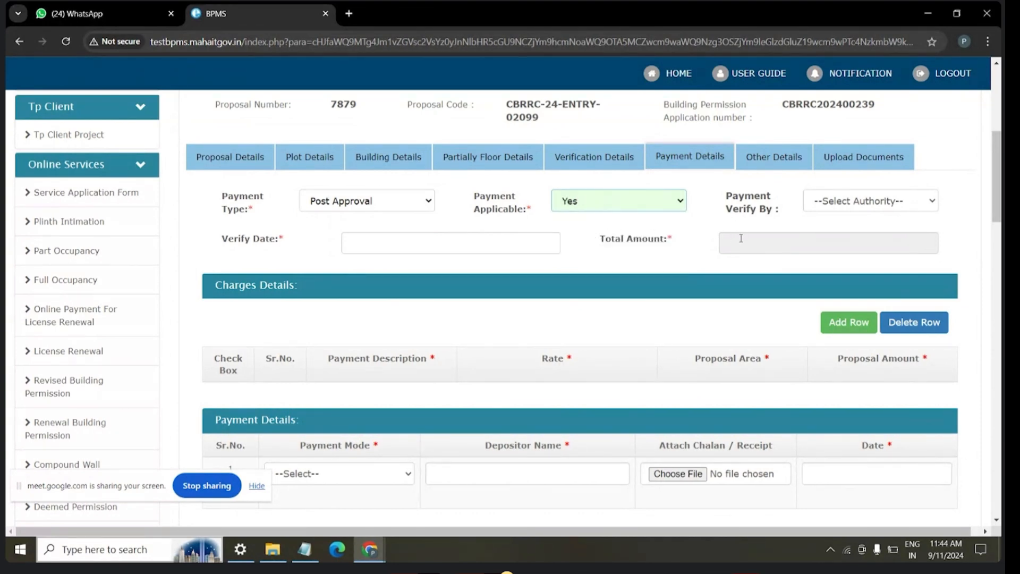
- View the available Payment Verify By authorities and leave the Post Approval authority unselected
{"action": "left_click", "coordinate": [833, 200]}
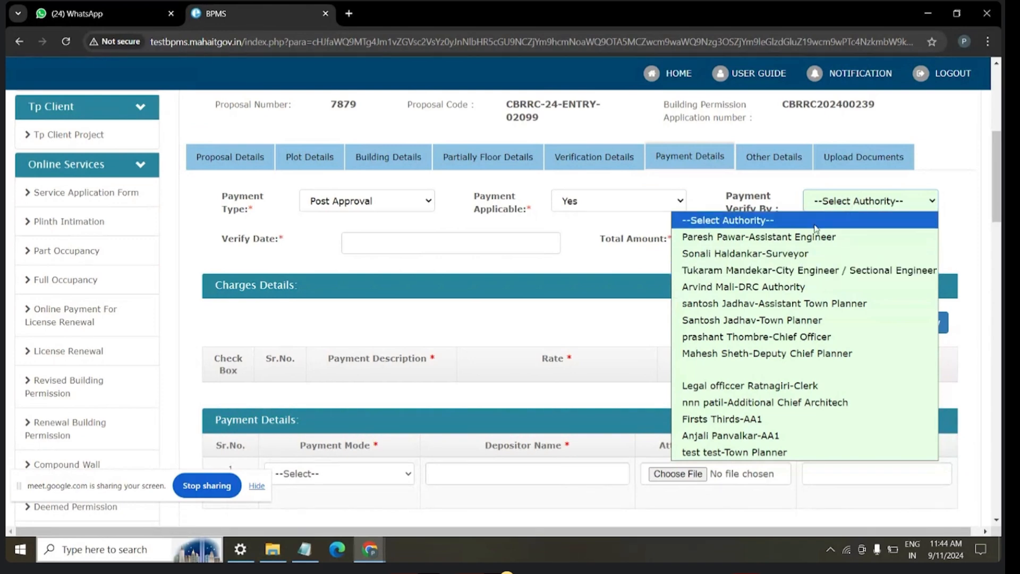
{"action": "left_click", "coordinate": [790, 197]}
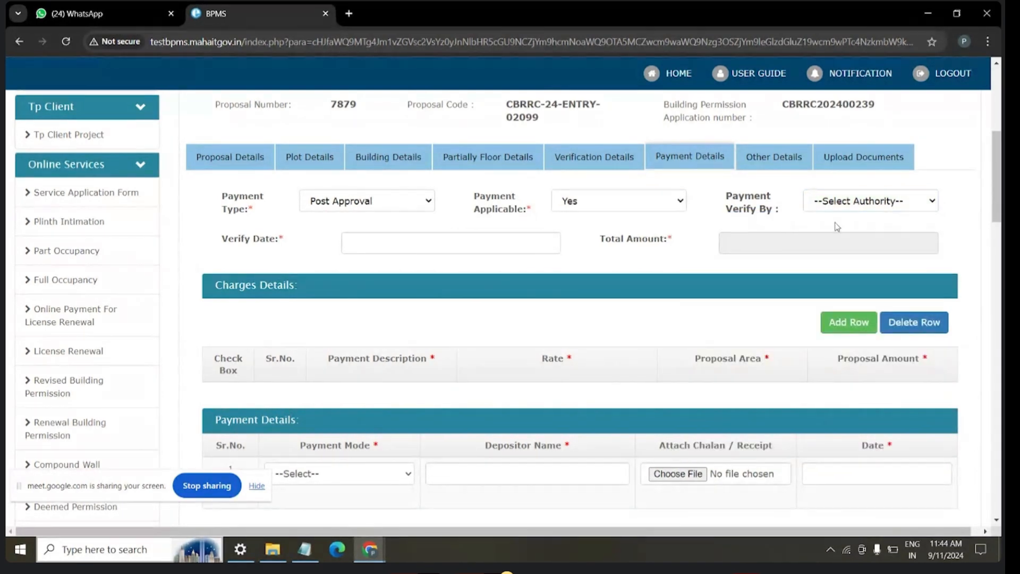
- Try to pick a Verify Date in August for the Post Approval payment, and close the calendar
{"action": "left_click", "coordinate": [356, 239]}
{"action": "left_click", "coordinate": [449, 275]}
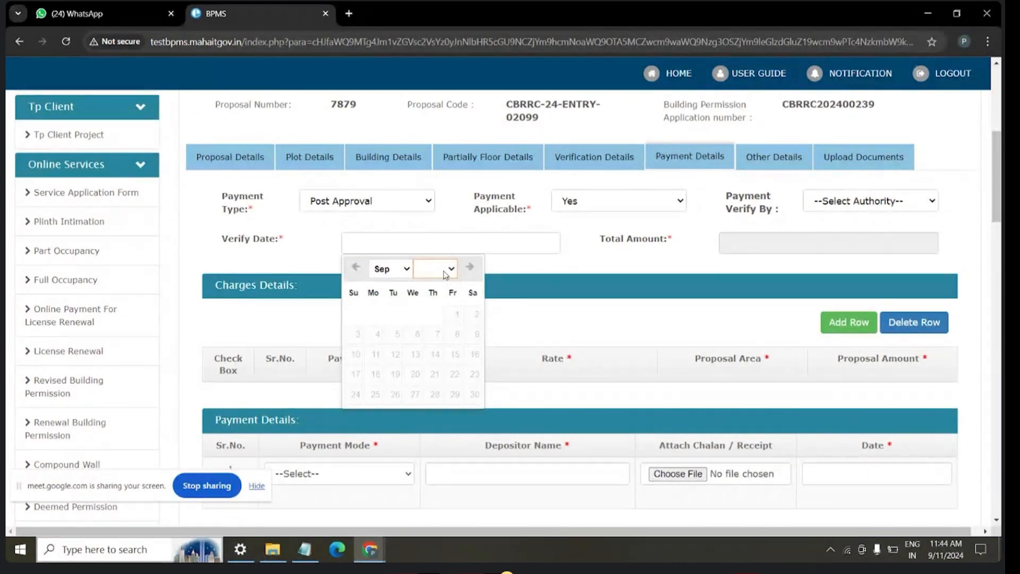
{"action": "left_click", "coordinate": [423, 311]}
{"action": "left_click_drag", "start_coordinate": [393, 355], "coordinate": [395, 368]}
{"action": "left_click", "coordinate": [393, 360]}
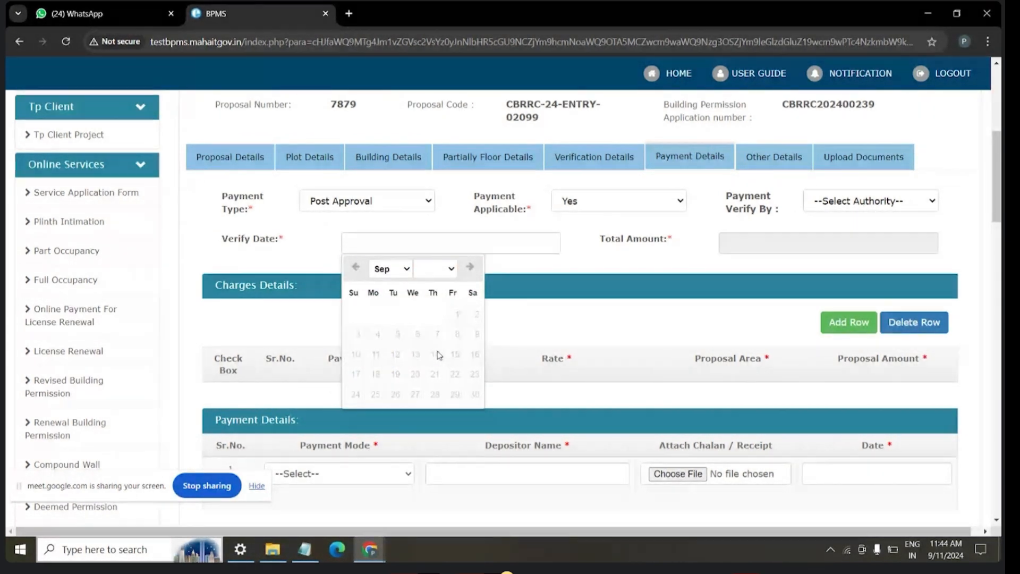
{"action": "left_click", "coordinate": [397, 270]}
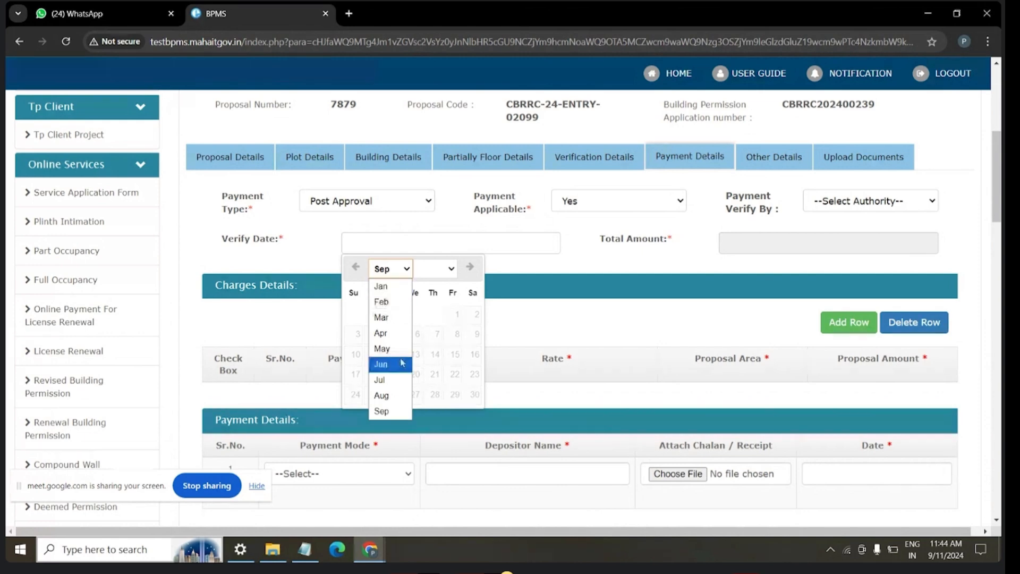
{"action": "left_click", "coordinate": [395, 399]}
{"action": "left_click", "coordinate": [436, 286]}
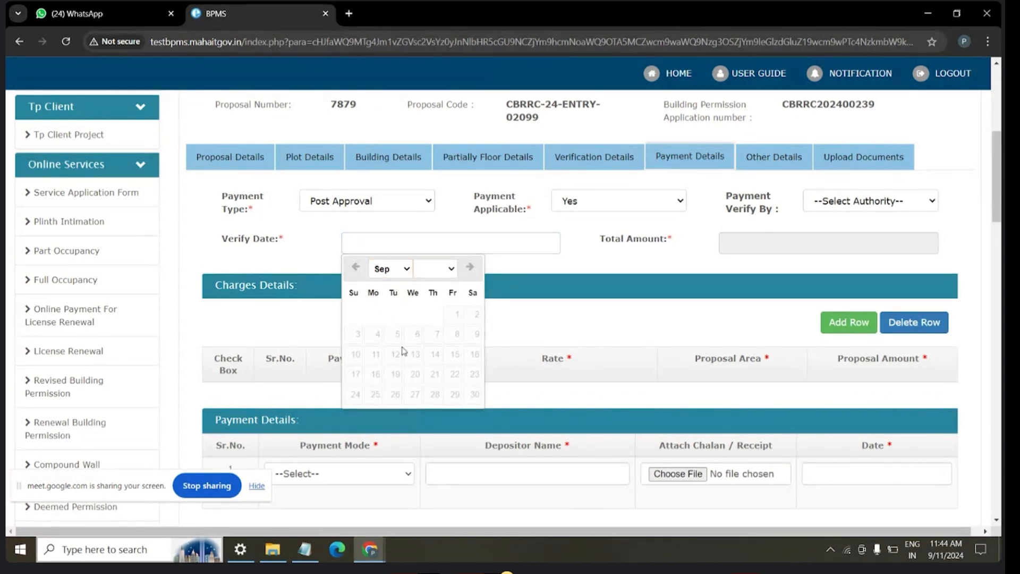
{"action": "left_click", "coordinate": [598, 258]}
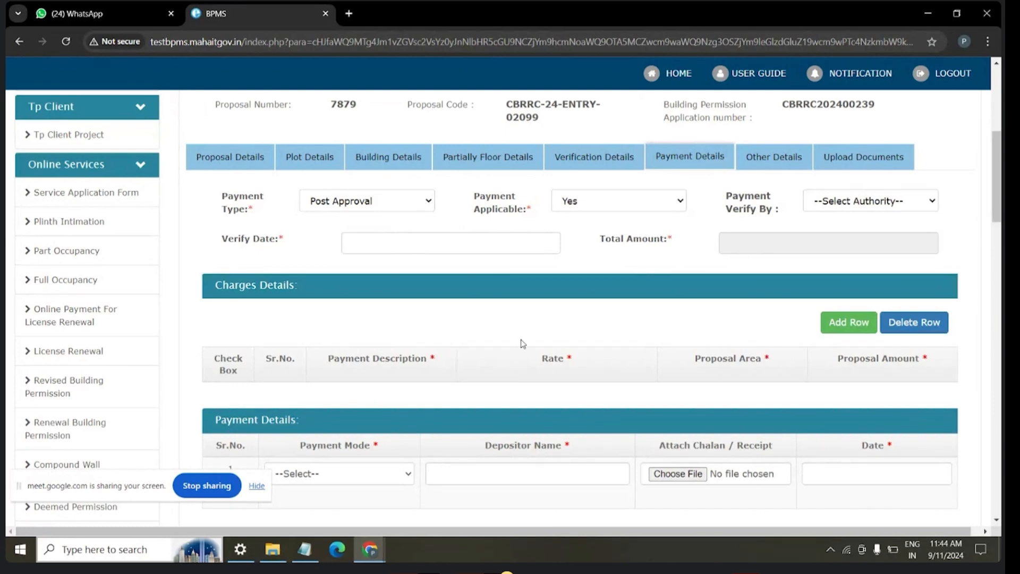
- Add a charges row, tick it, and enter the description POST PAYMENT with rate 25 and proposal area 250
{"action": "scroll", "coordinate": [727, 319], "scroll_direction": "down", "scroll_amount": 2}
{"action": "scroll", "coordinate": [515, 242], "scroll_direction": "up", "scroll_amount": 1}
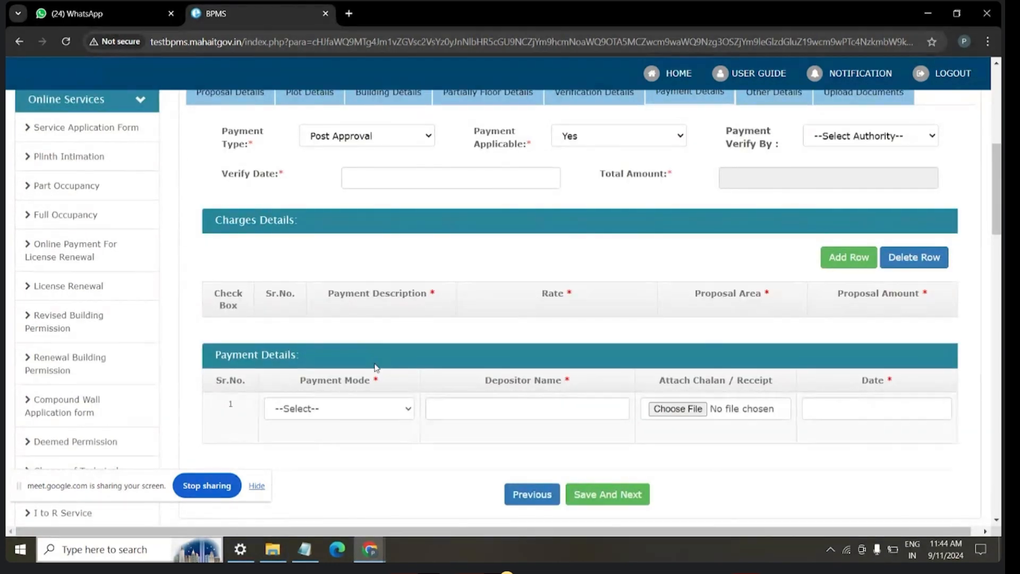
{"action": "left_click", "coordinate": [850, 257]}
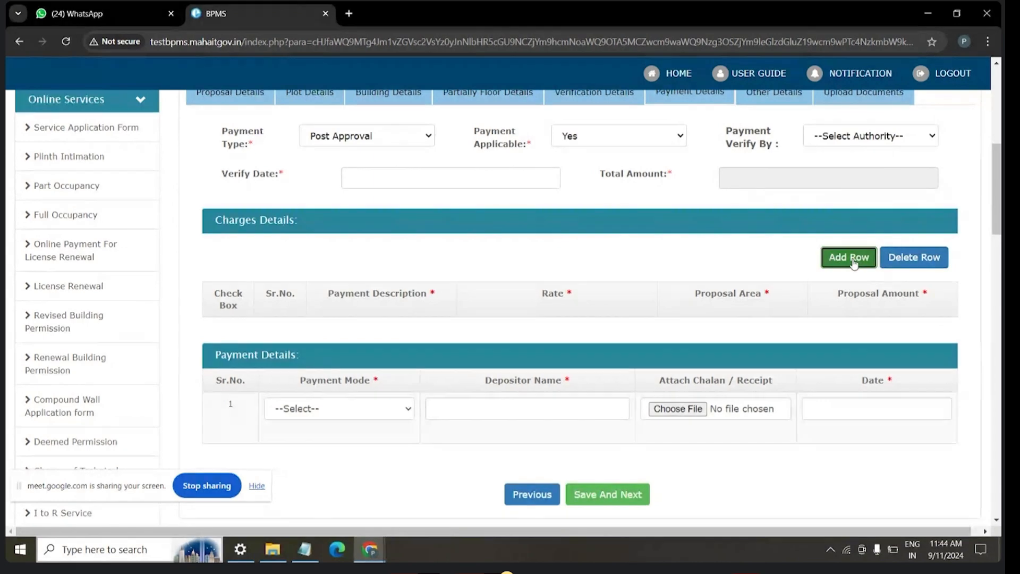
{"action": "left_click", "coordinate": [211, 329]}
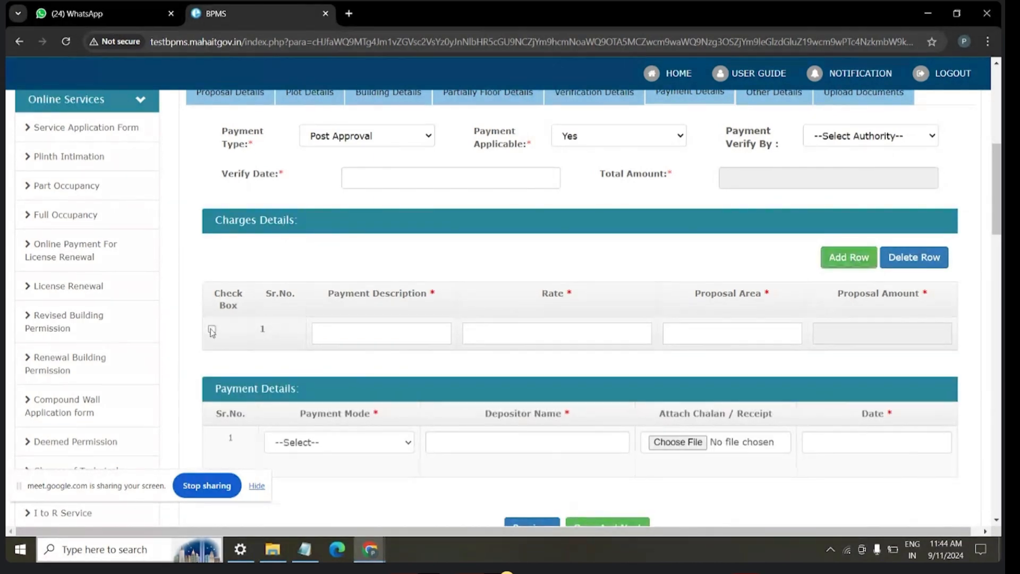
{"action": "left_click", "coordinate": [363, 338]}
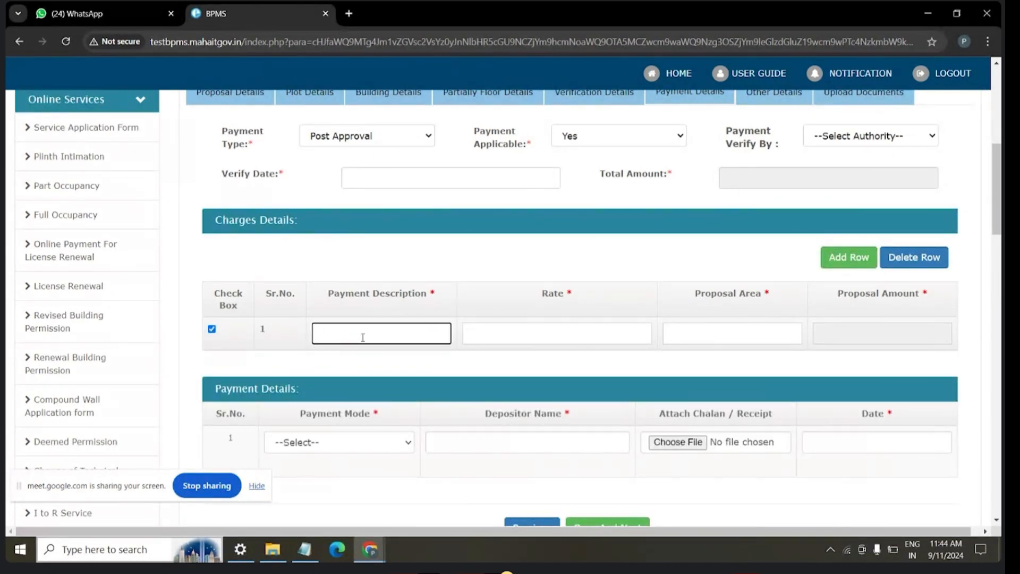
{"action": "type", "text": "POST PAYMENT"}
{"action": "left_click", "coordinate": [492, 330]}
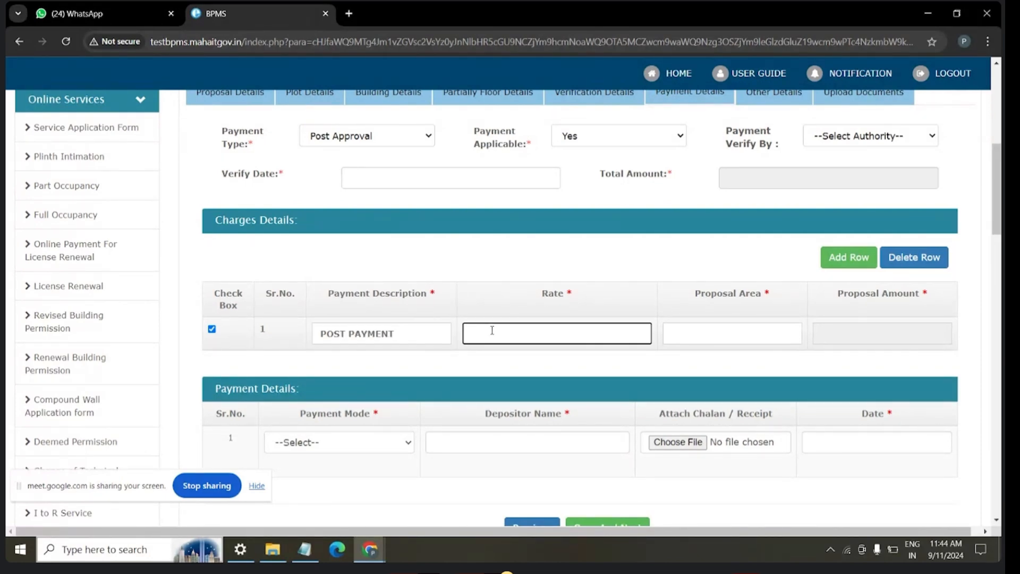
{"action": "type", "text": "25"}
{"action": "left_click", "coordinate": [685, 334]}
{"action": "type", "text": "250"}
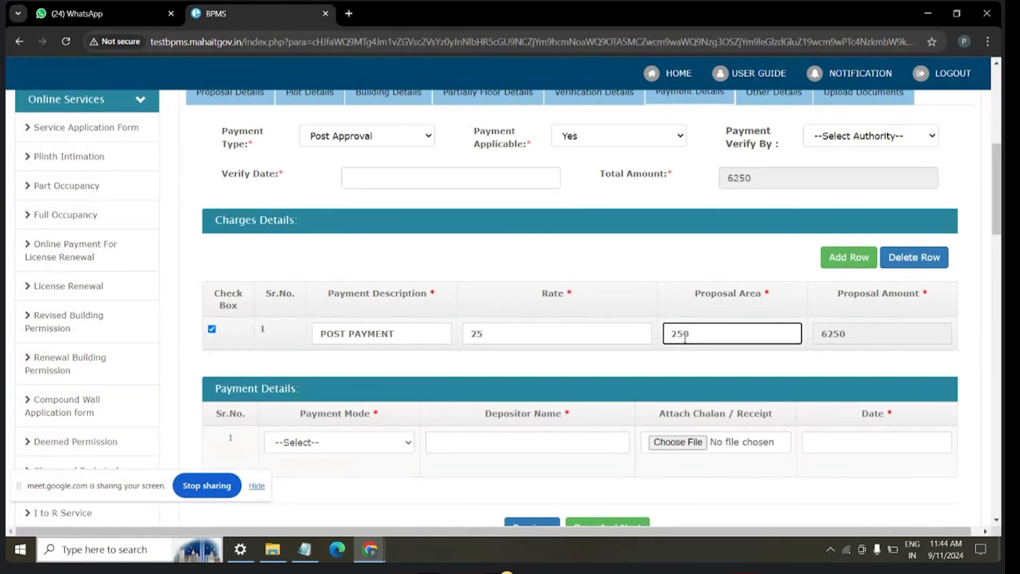
- Check the calculated Proposal Amount of the charges row against the Total Amount
{"action": "left_click", "coordinate": [842, 305]}
{"action": "left_click_drag", "start_coordinate": [841, 303], "coordinate": [919, 296]}
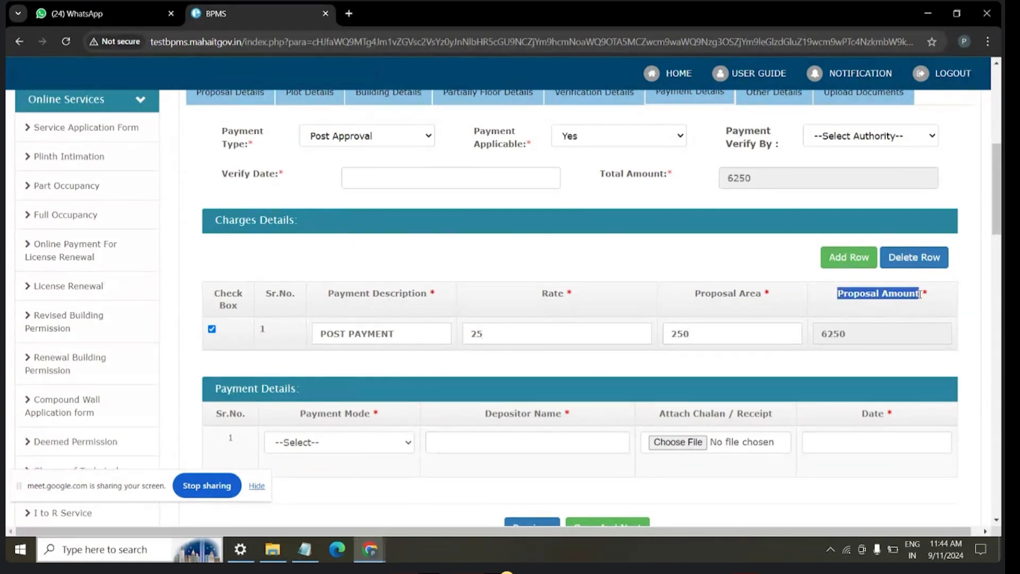
{"action": "left_click_drag", "start_coordinate": [880, 335], "coordinate": [818, 337]}
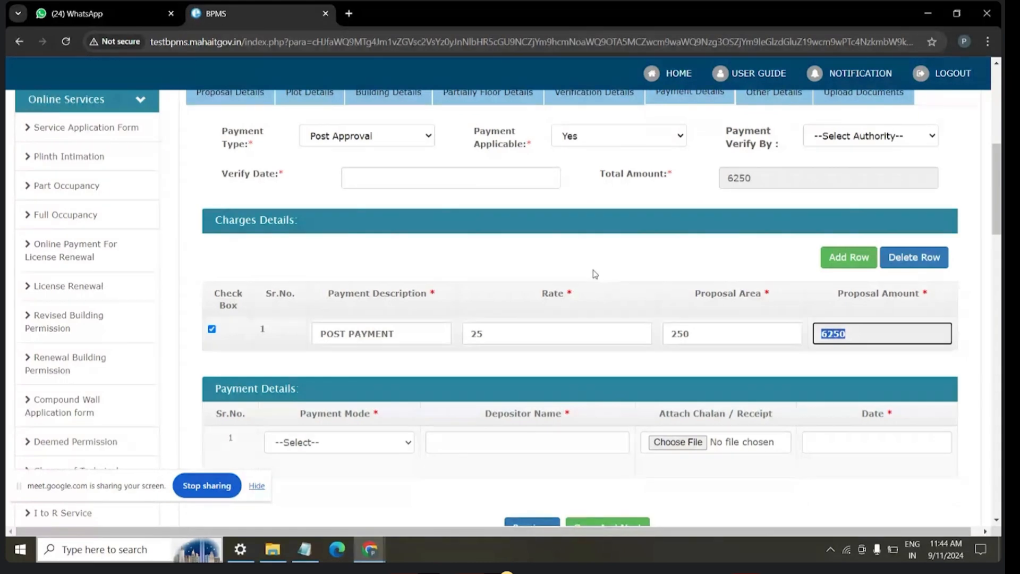
{"action": "left_click_drag", "start_coordinate": [763, 176], "coordinate": [699, 196]}
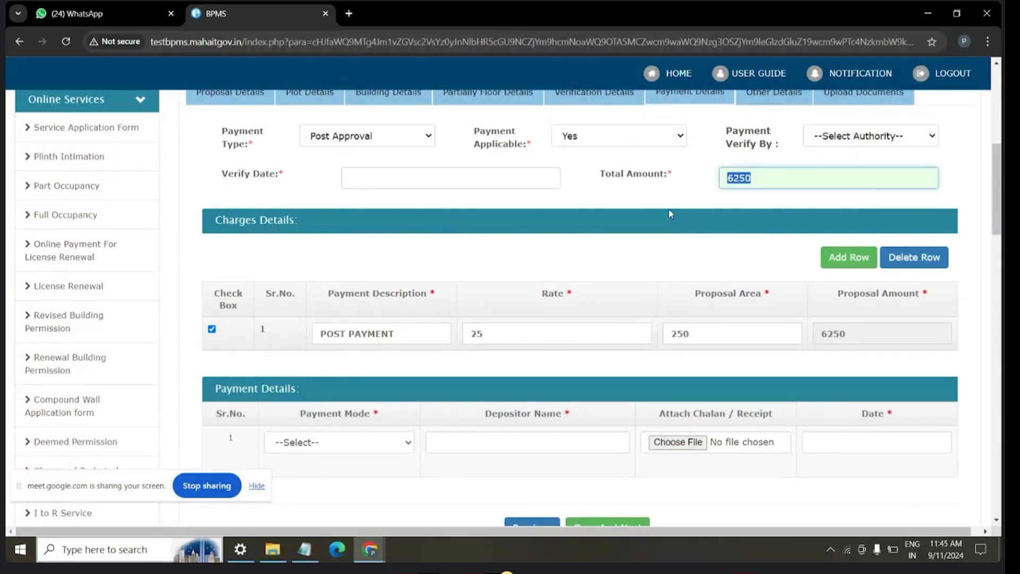
- Set the Post Approval payment mode to Online and enter the depositor's name
{"action": "scroll", "coordinate": [579, 228], "scroll_direction": "down", "scroll_amount": 4}
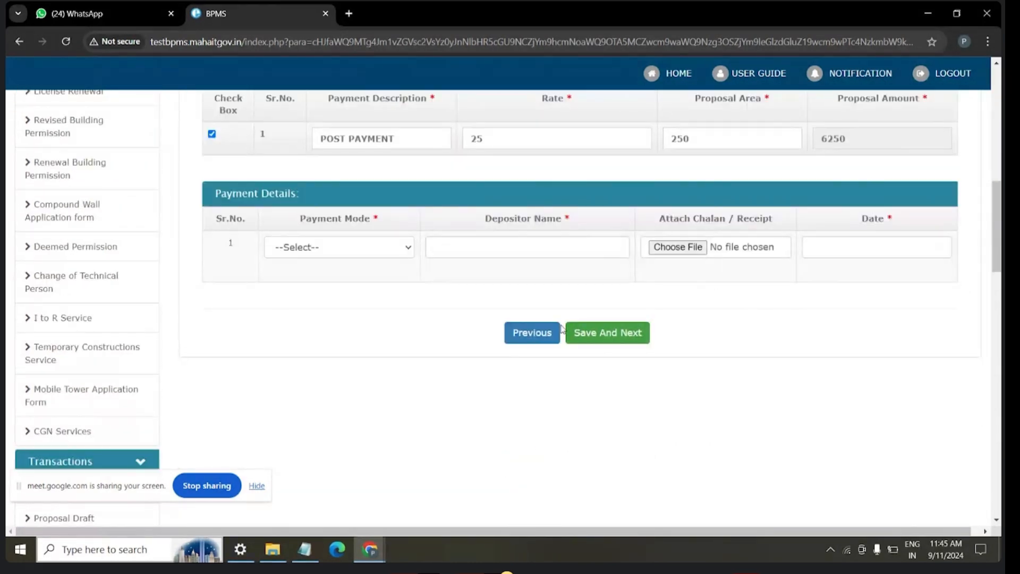
{"action": "left_click", "coordinate": [360, 248]}
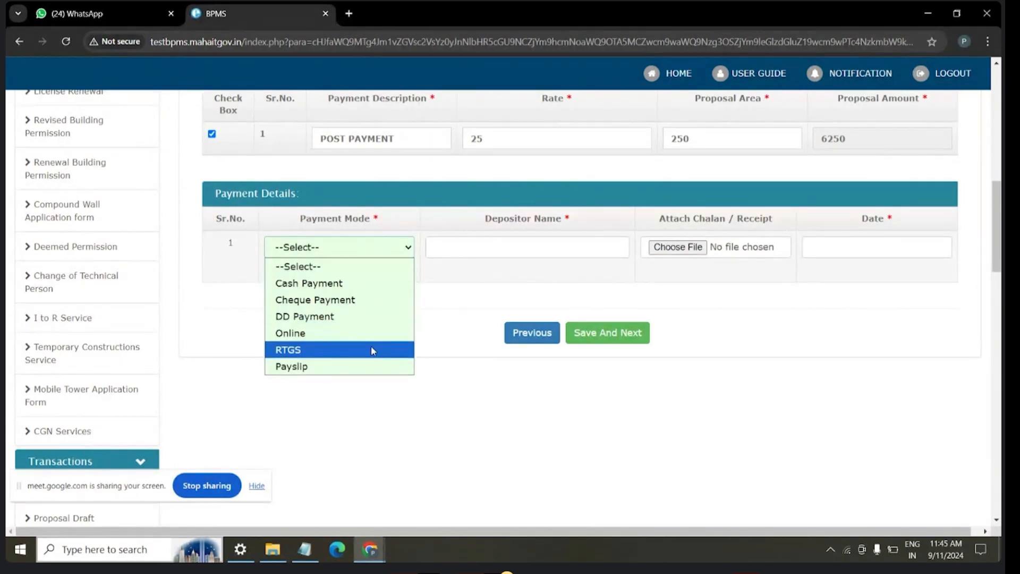
{"action": "left_click", "coordinate": [339, 332]}
{"action": "left_click", "coordinate": [557, 249]}
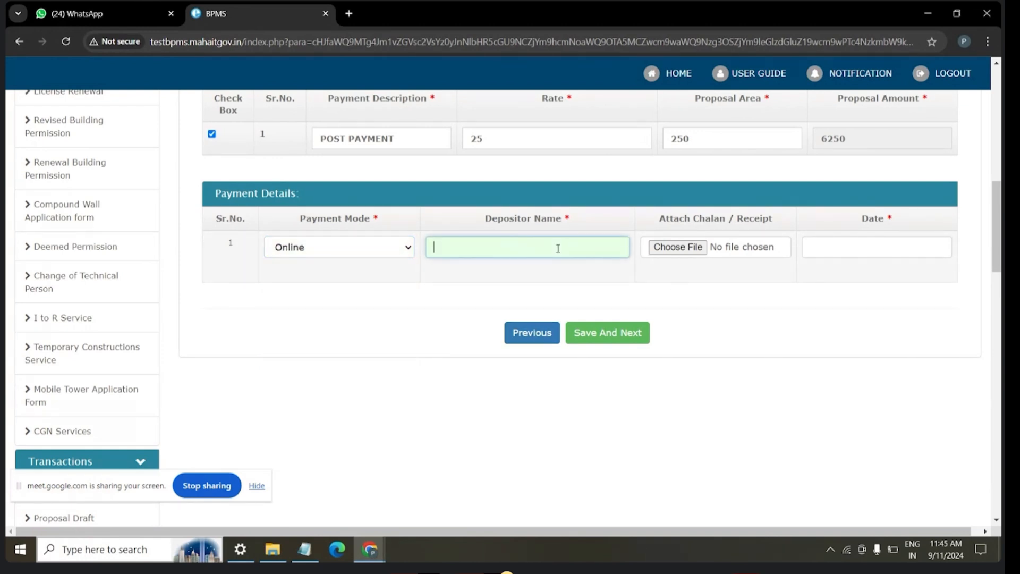
{"action": "type", "text": "ABC"}
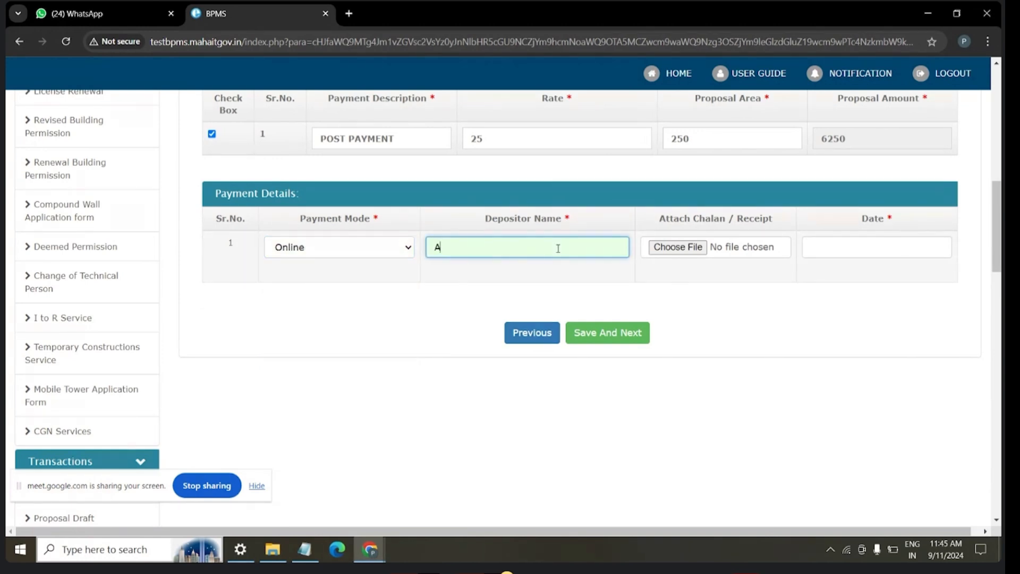
- Attach NOC.pdf as the chalan receipt and set the payment date to 06/09/2023
{"action": "left_click", "coordinate": [678, 248]}
{"action": "scroll", "coordinate": [285, 154], "scroll_direction": "down", "scroll_amount": 10}
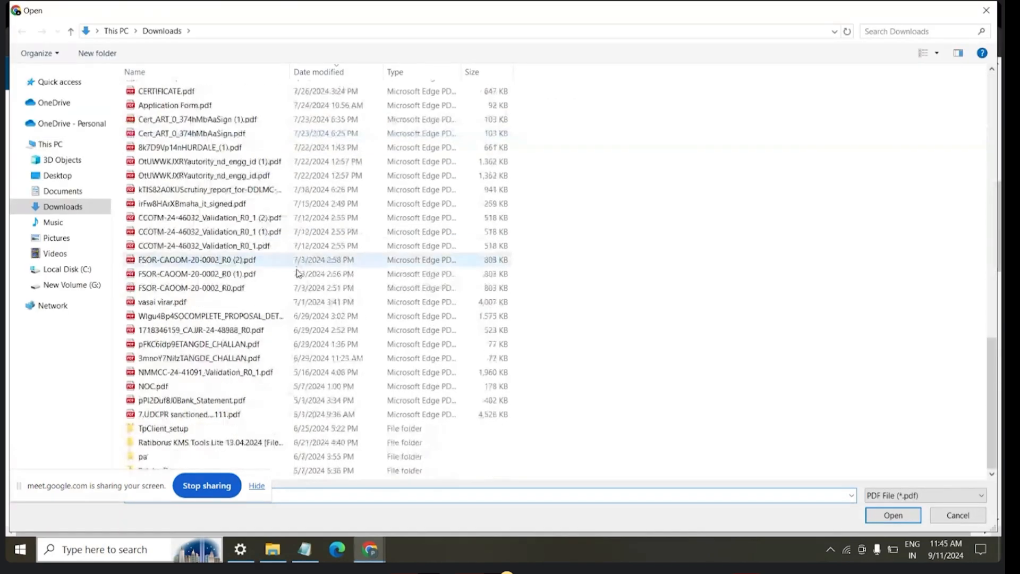
{"action": "left_click", "coordinate": [145, 395]}
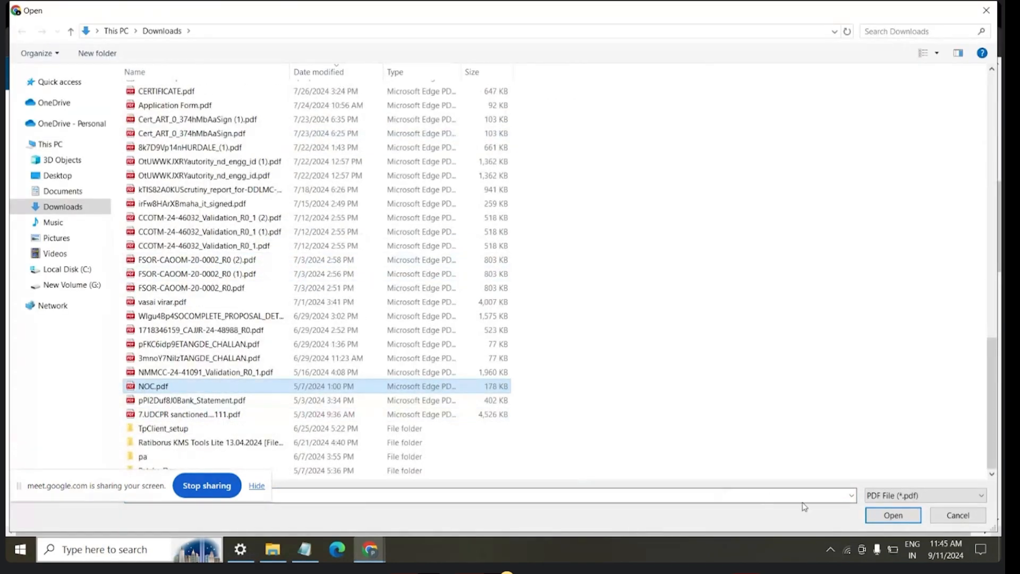
{"action": "left_click", "coordinate": [892, 515]}
{"action": "left_click", "coordinate": [879, 246]}
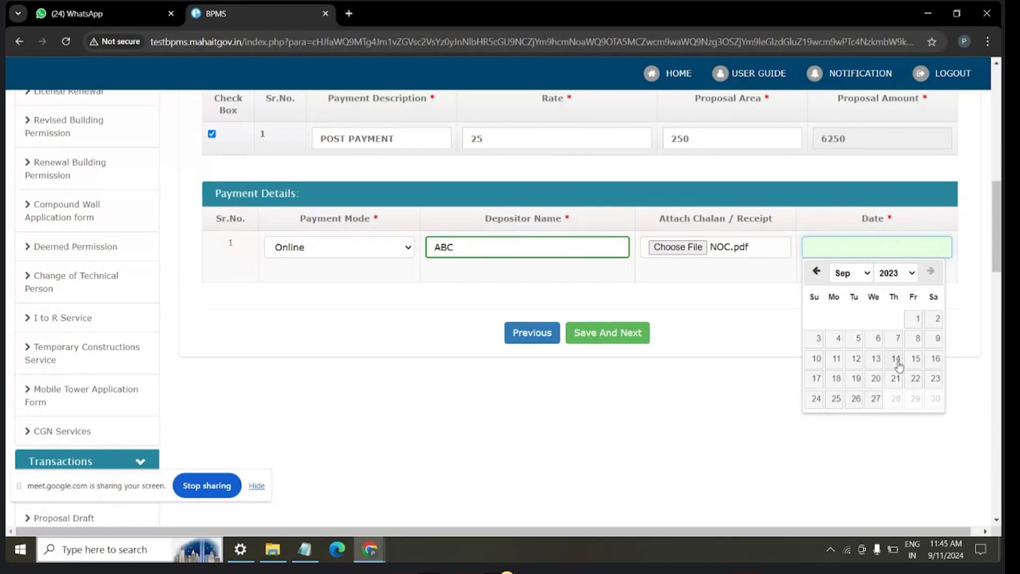
{"action": "left_click", "coordinate": [878, 340]}
- Try to save the Post Approval payment details and continue to the next section
{"action": "scroll", "coordinate": [603, 335], "scroll_direction": "up", "scroll_amount": 6}
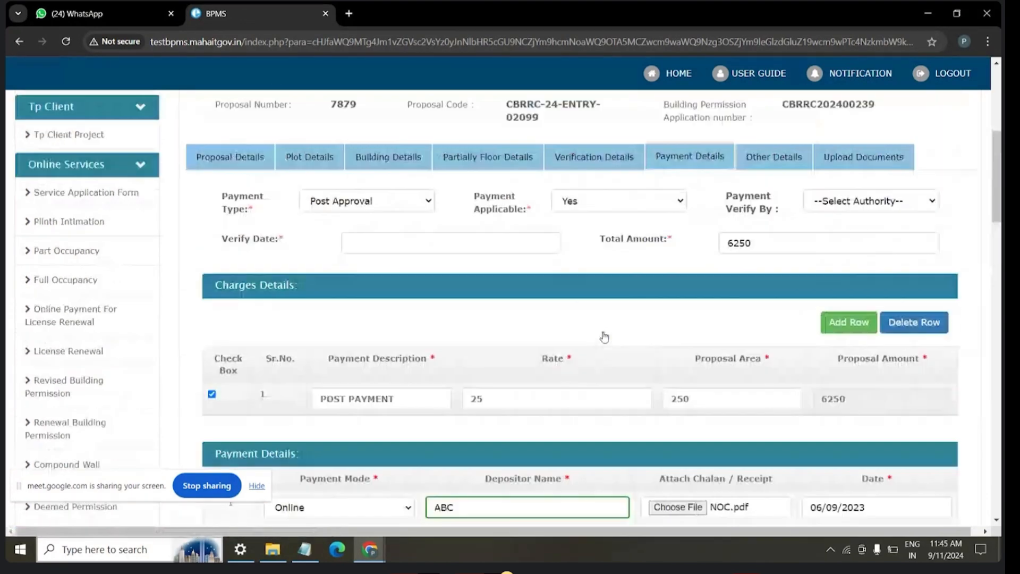
{"action": "scroll", "coordinate": [702, 358], "scroll_direction": "down", "scroll_amount": 8}
{"action": "left_click", "coordinate": [626, 273]}
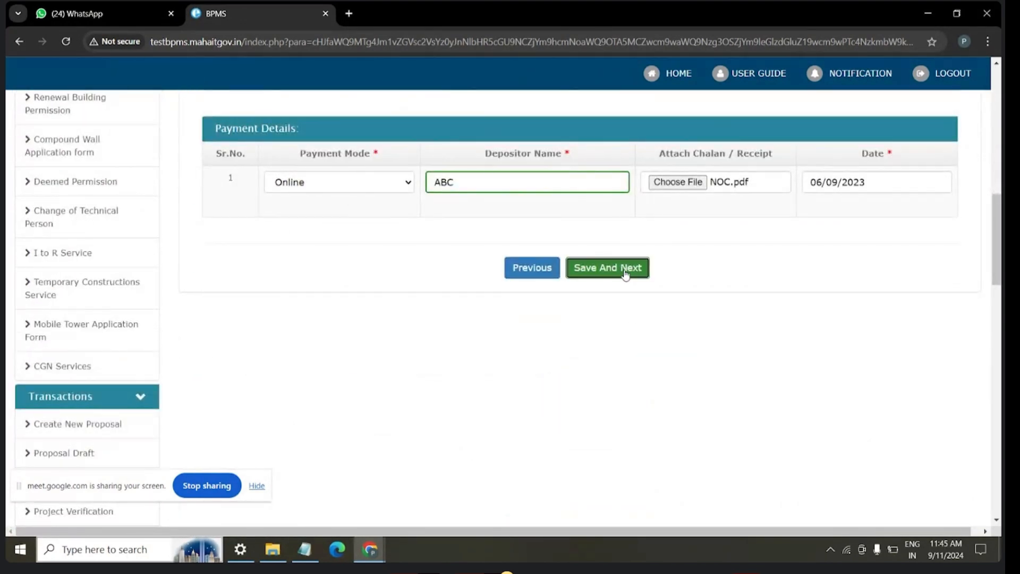
- Try to choose a month, year and day for the Post Approval Verify Date, and close the calendar
{"action": "scroll", "coordinate": [617, 287], "scroll_direction": "up", "scroll_amount": 5}
{"action": "left_click", "coordinate": [461, 178]}
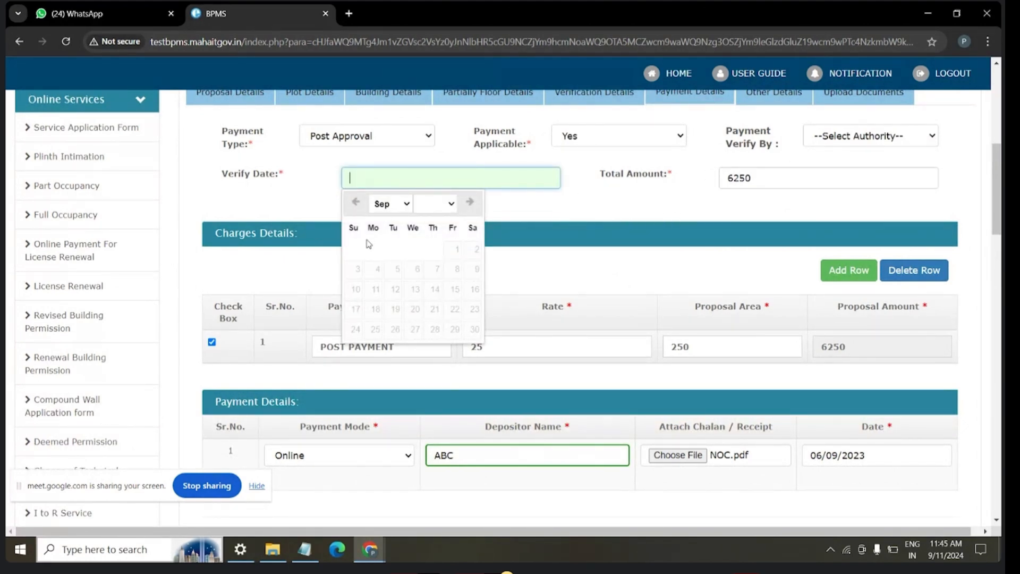
{"action": "left_click", "coordinate": [389, 206]}
{"action": "left_click", "coordinate": [397, 237]}
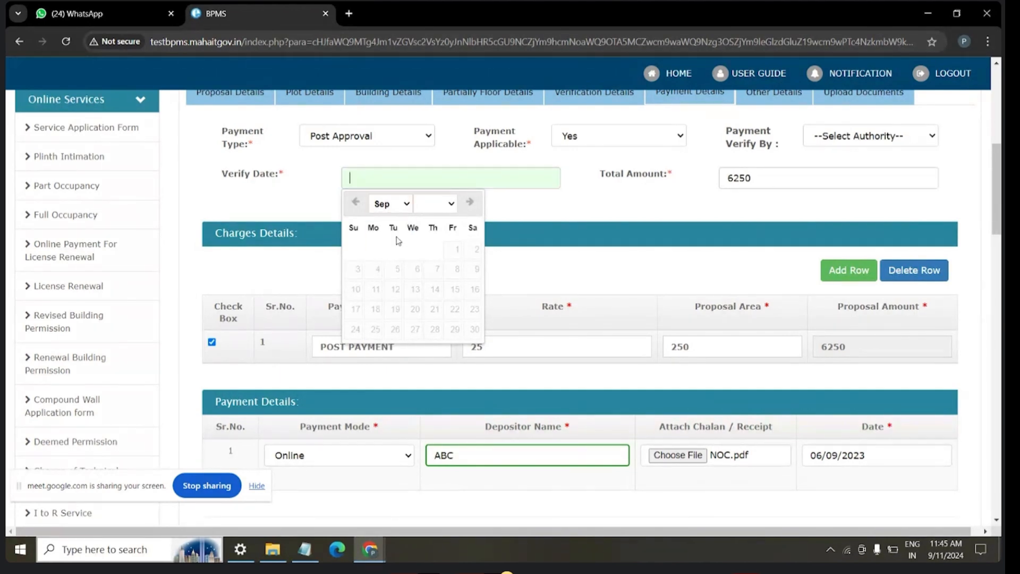
{"action": "left_click", "coordinate": [437, 209]}
{"action": "left_click_drag", "start_coordinate": [395, 273], "coordinate": [381, 289]}
{"action": "double_click", "coordinate": [377, 289]}
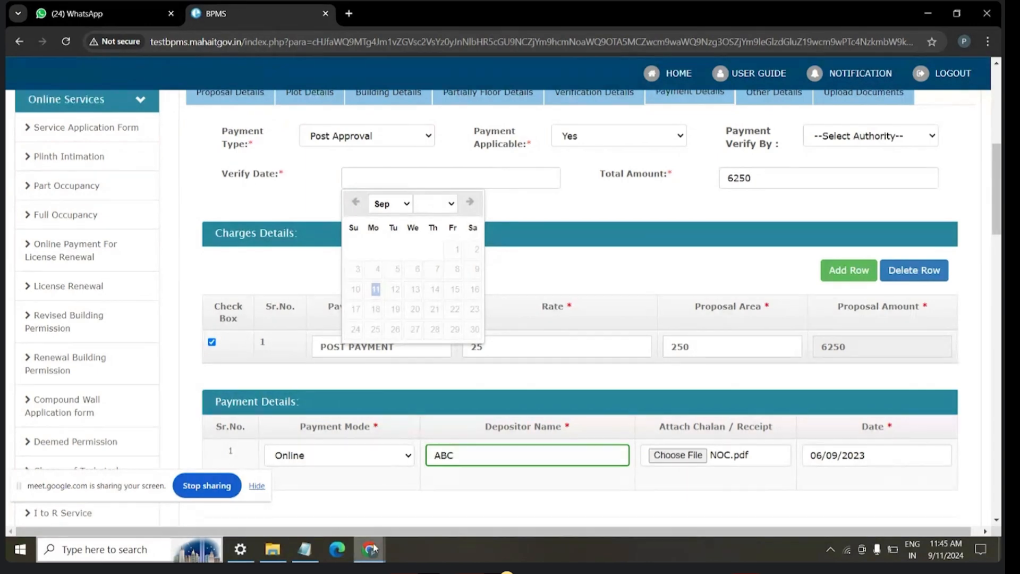
{"action": "mouse_move", "coordinate": [374, 559]}
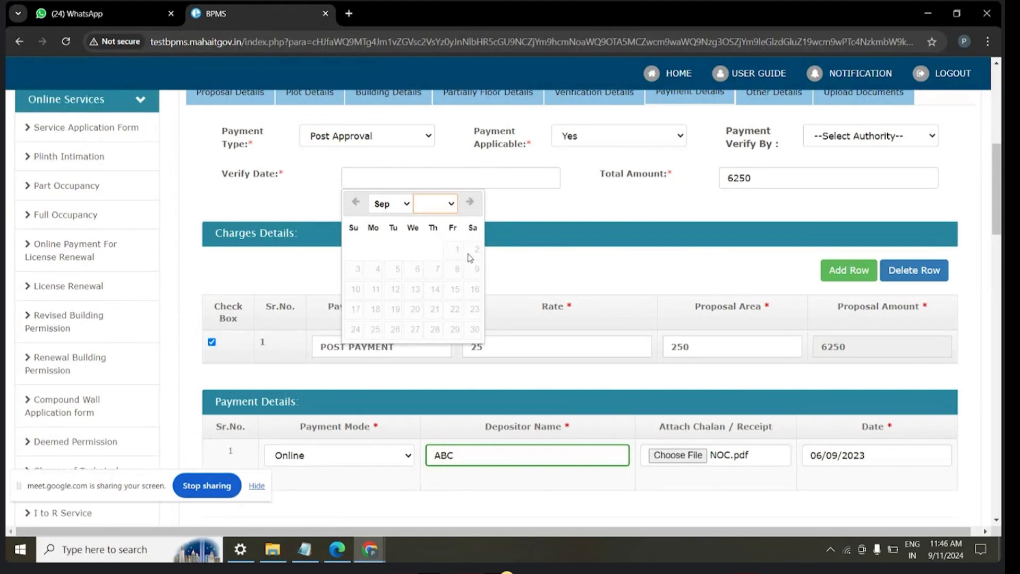
{"action": "left_click", "coordinate": [527, 273]}
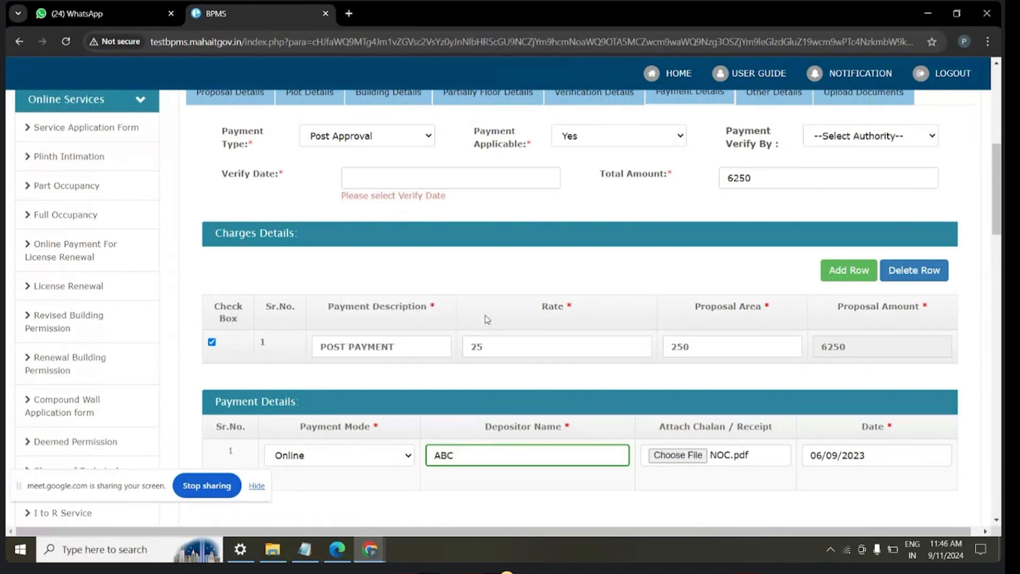
- Set Payment Applicable to No for the Post Approval payment and save to continue to Other Details
{"action": "scroll", "coordinate": [567, 217], "scroll_direction": "up", "scroll_amount": 1}
{"action": "left_click", "coordinate": [578, 201]}
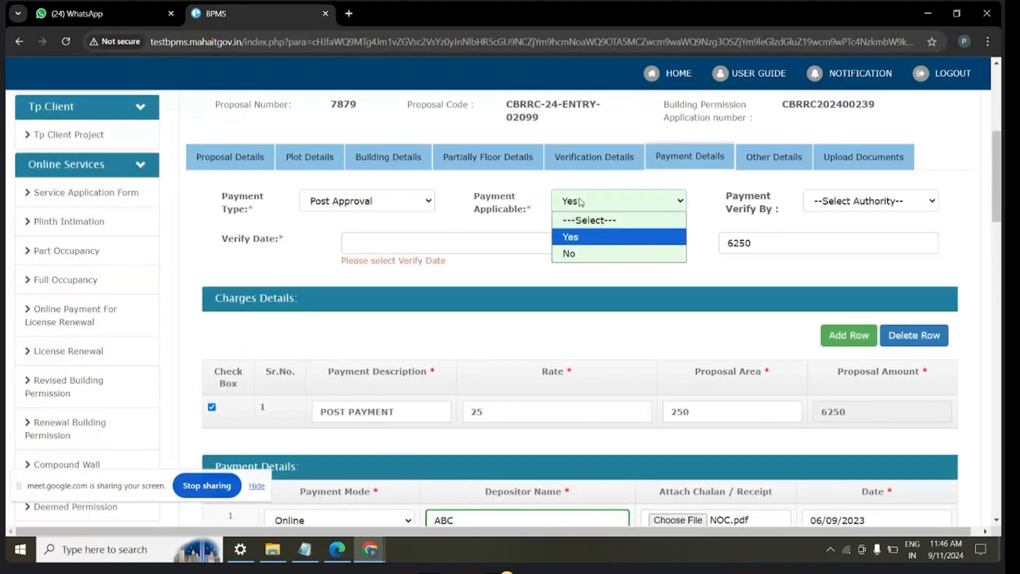
{"action": "left_click", "coordinate": [574, 255]}
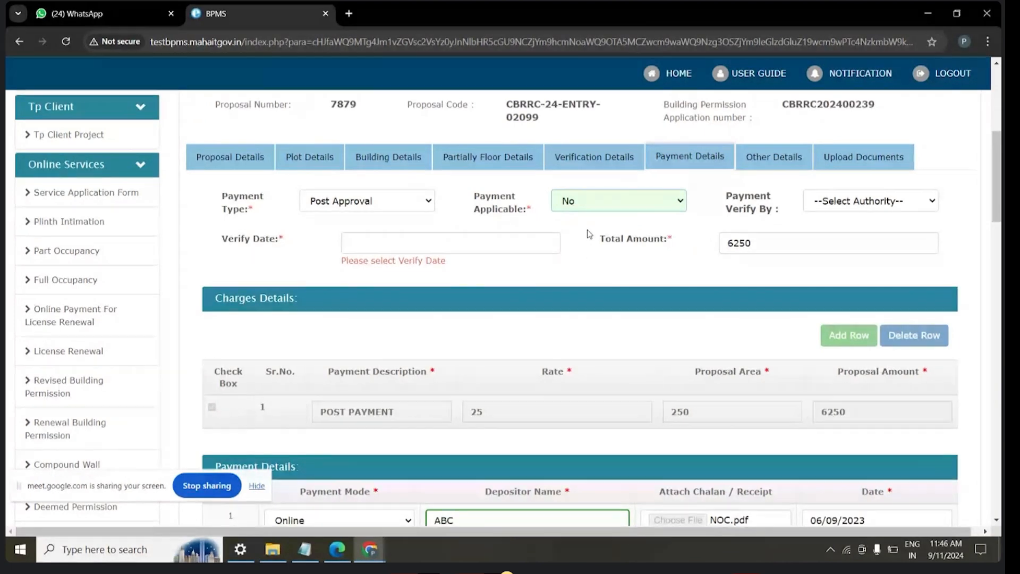
{"action": "scroll", "coordinate": [587, 236], "scroll_direction": "down", "scroll_amount": 2}
{"action": "scroll", "coordinate": [589, 297], "scroll_direction": "down", "scroll_amount": 1}
{"action": "scroll", "coordinate": [606, 410], "scroll_direction": "down", "scroll_amount": 1}
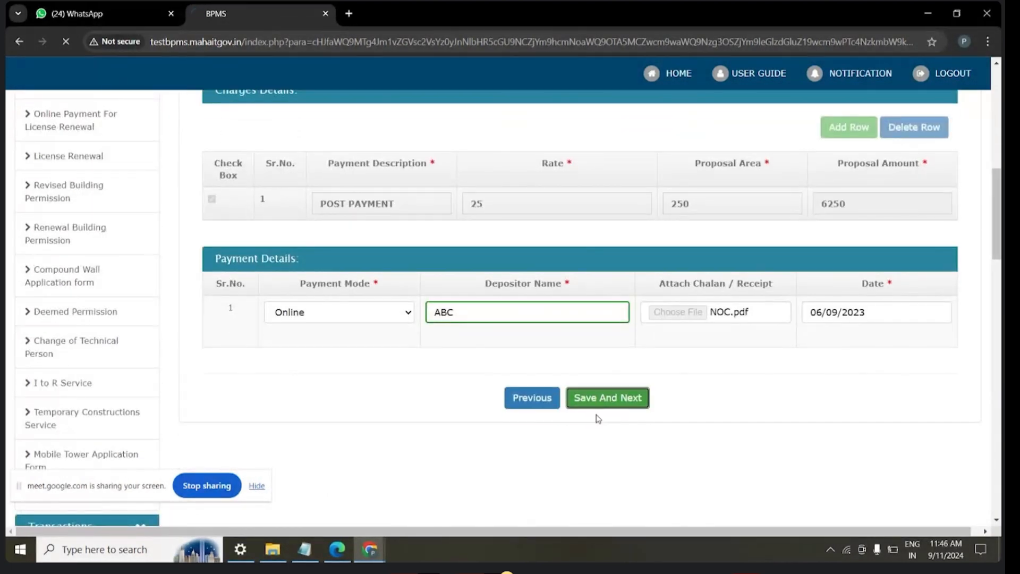
{"action": "left_click", "coordinate": [603, 399]}
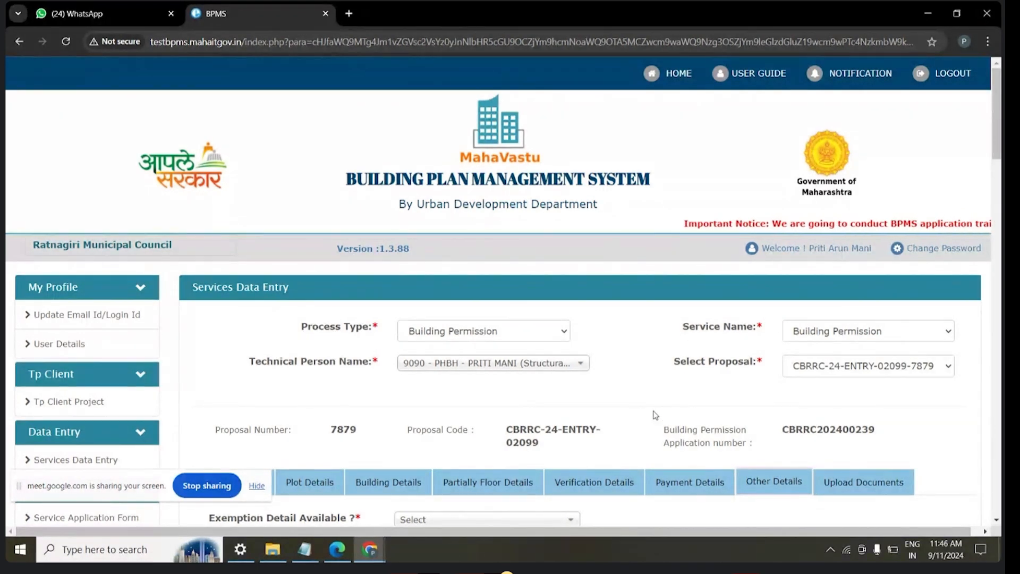
- Switch to the Google Meet call, unmute the microphone, and return to the BPMS window
{"action": "mouse_move", "coordinate": [370, 549]}
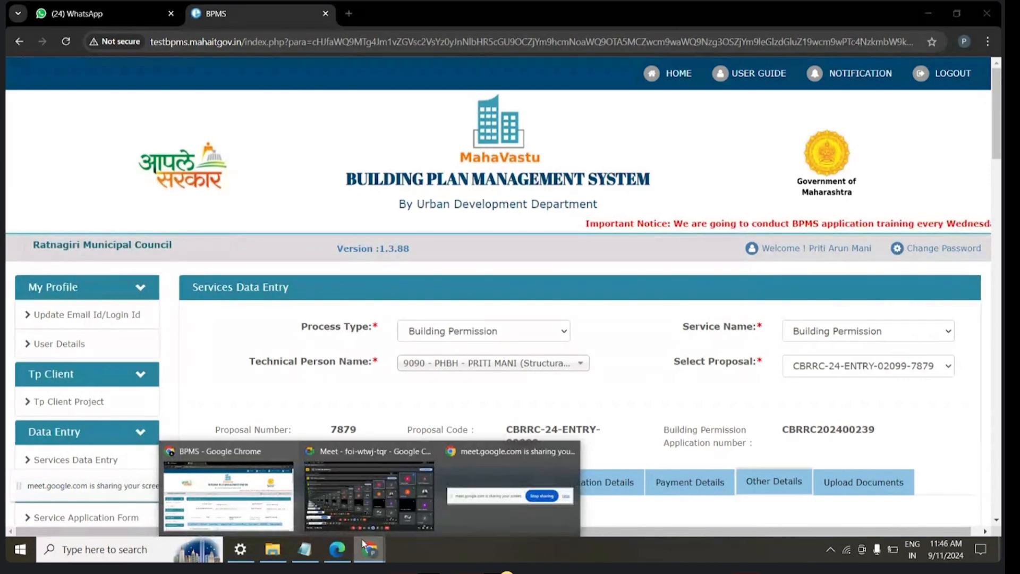
{"action": "left_click", "coordinate": [362, 482]}
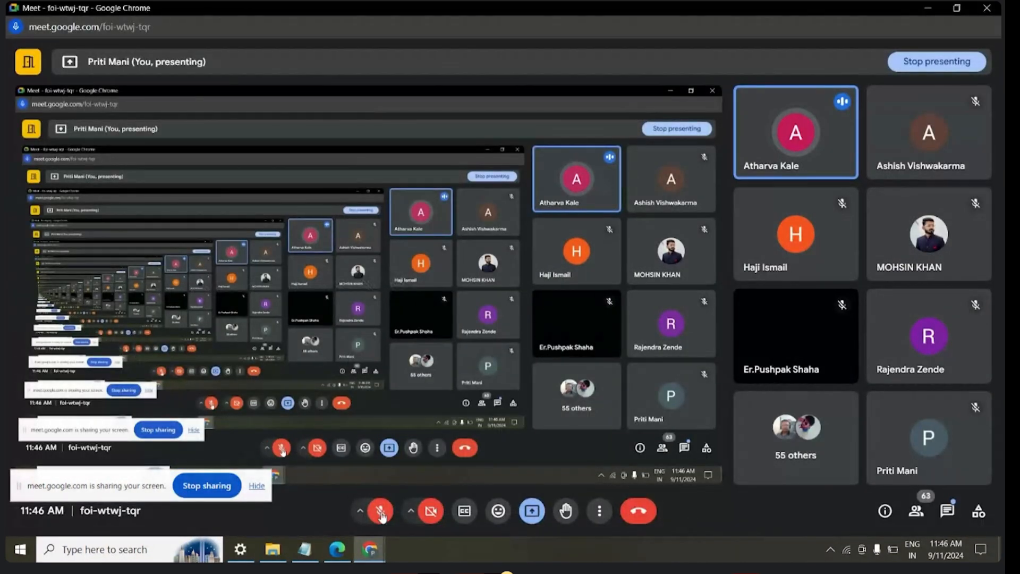
{"action": "left_click", "coordinate": [380, 511]}
{"action": "mouse_move", "coordinate": [382, 548]}
{"action": "left_click", "coordinate": [246, 495]}
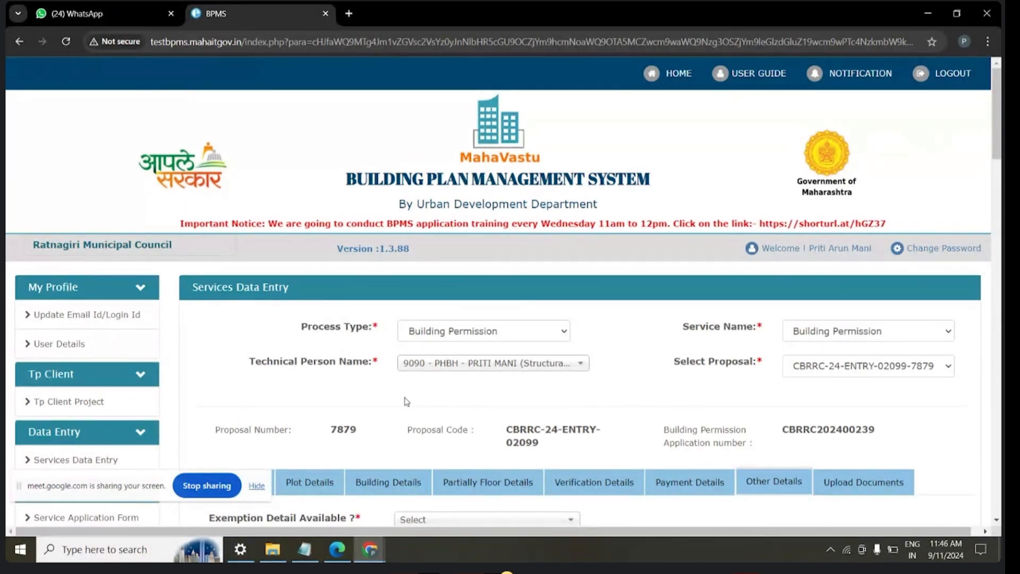
- Set Exemption Detail Available to Yes in the Other Details section
{"action": "scroll", "coordinate": [417, 358], "scroll_direction": "down", "scroll_amount": 2}
{"action": "scroll", "coordinate": [420, 355], "scroll_direction": "down", "scroll_amount": 3}
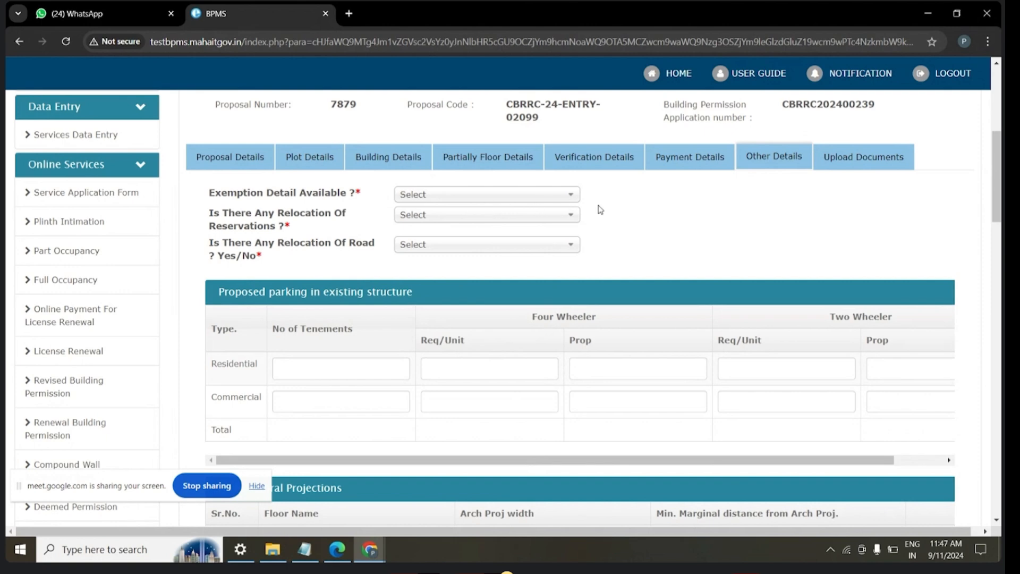
{"action": "left_click", "coordinate": [519, 196]}
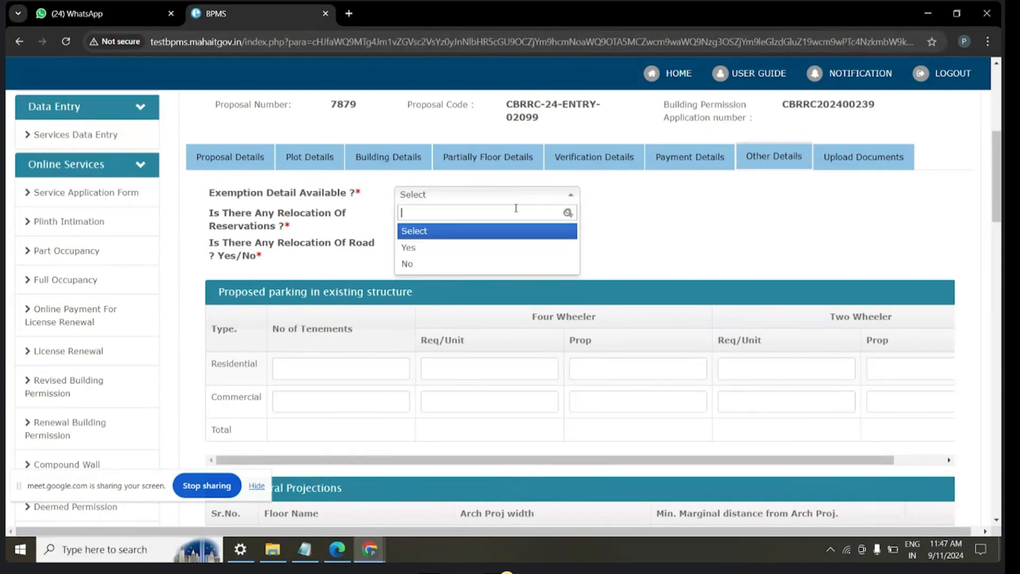
{"action": "left_click", "coordinate": [756, 211]}
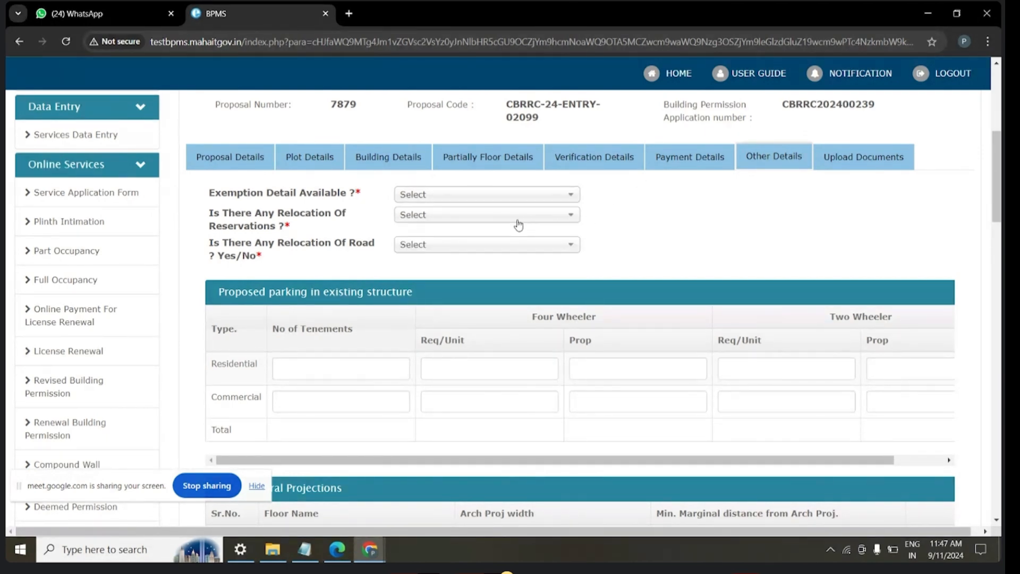
{"action": "left_click", "coordinate": [468, 197]}
{"action": "left_click", "coordinate": [452, 248]}
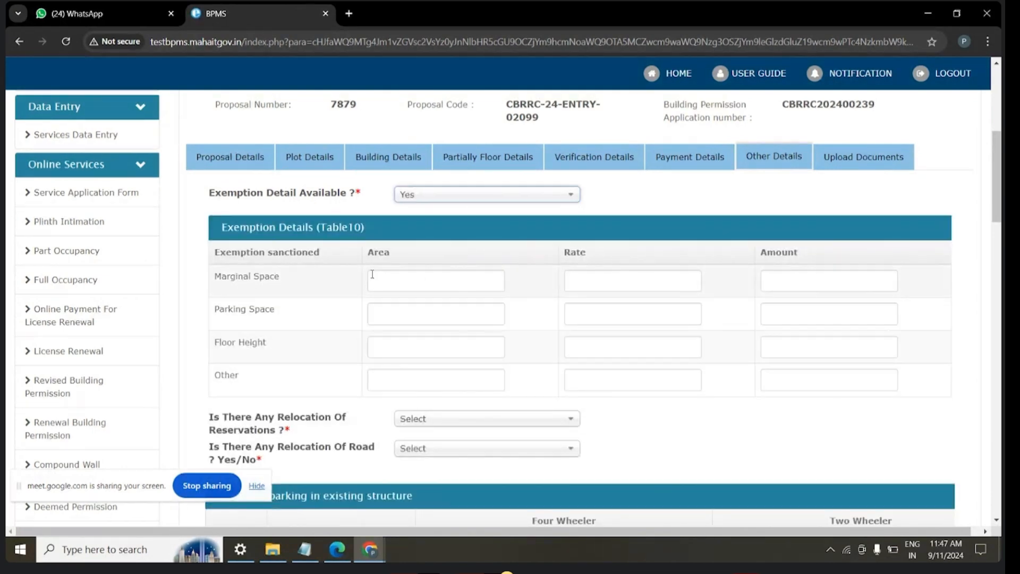
- Review the Marginal Space, Parking Space, Floor Height and Other rows of the Exemption Details table
{"action": "left_click_drag", "start_coordinate": [285, 279], "coordinate": [228, 280]}
{"action": "left_click_drag", "start_coordinate": [280, 312], "coordinate": [213, 312]}
{"action": "left_click_drag", "start_coordinate": [267, 342], "coordinate": [214, 342]}
{"action": "left_click_drag", "start_coordinate": [240, 375], "coordinate": [213, 376]}
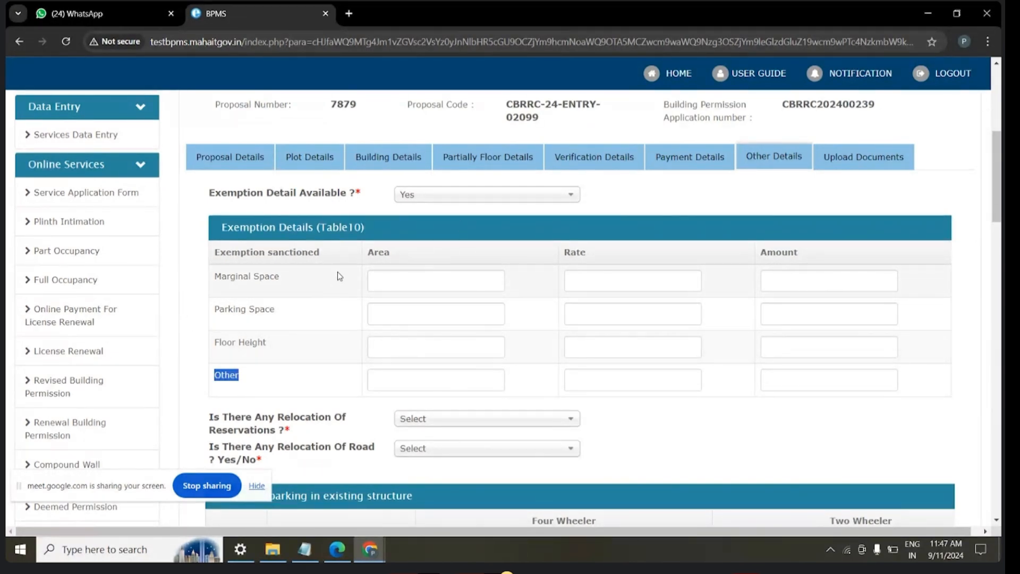
- Change Exemption Detail Available to No in the Other Details section
{"action": "scroll", "coordinate": [337, 275], "scroll_direction": "down", "scroll_amount": 1}
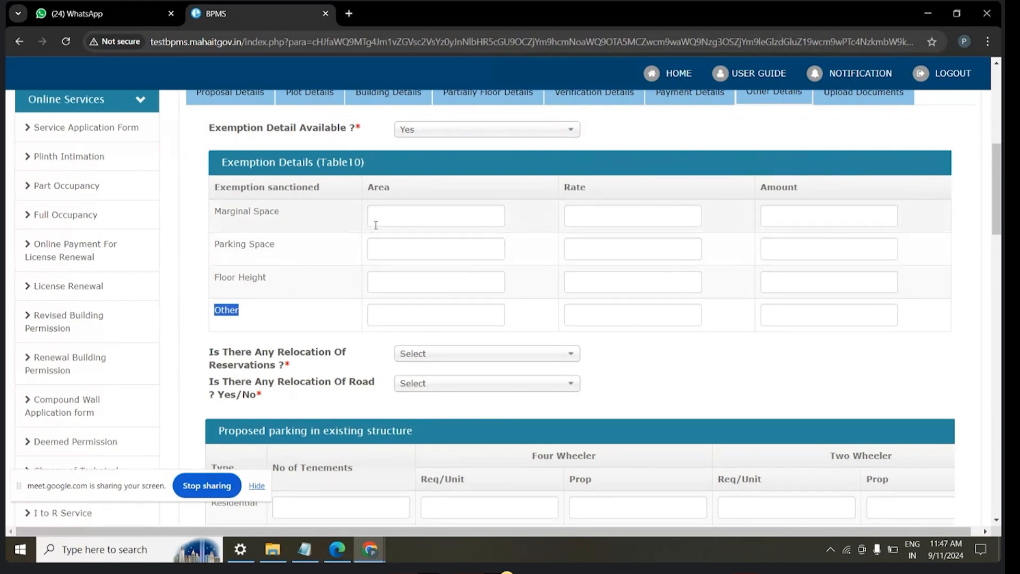
{"action": "left_click", "coordinate": [525, 130]}
{"action": "left_click", "coordinate": [529, 204]}
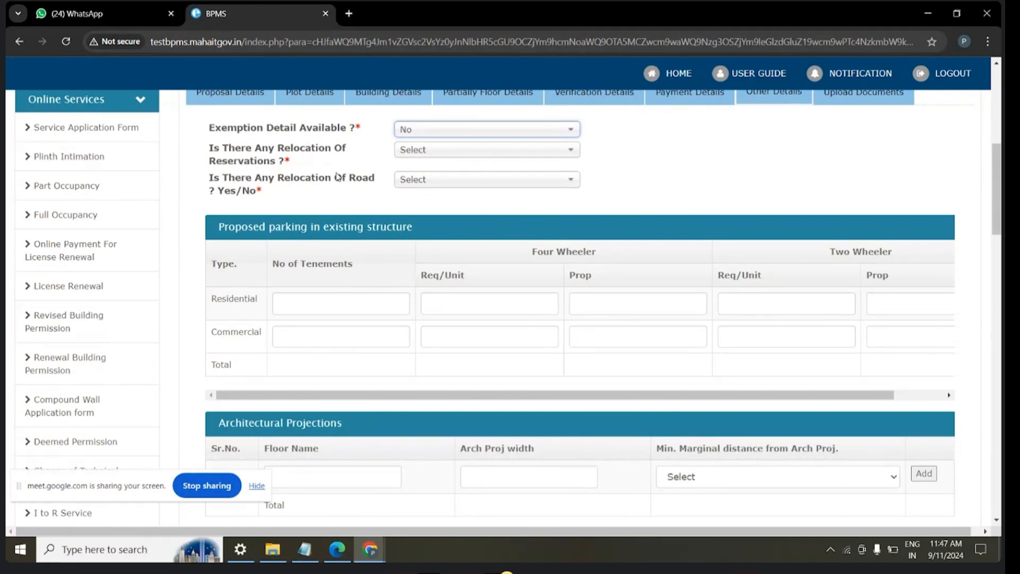
- Answer Yes to Relocation Of Reservations to bring up its table, and change the answer to No
{"action": "left_click", "coordinate": [439, 150]}
{"action": "left_click", "coordinate": [466, 201]}
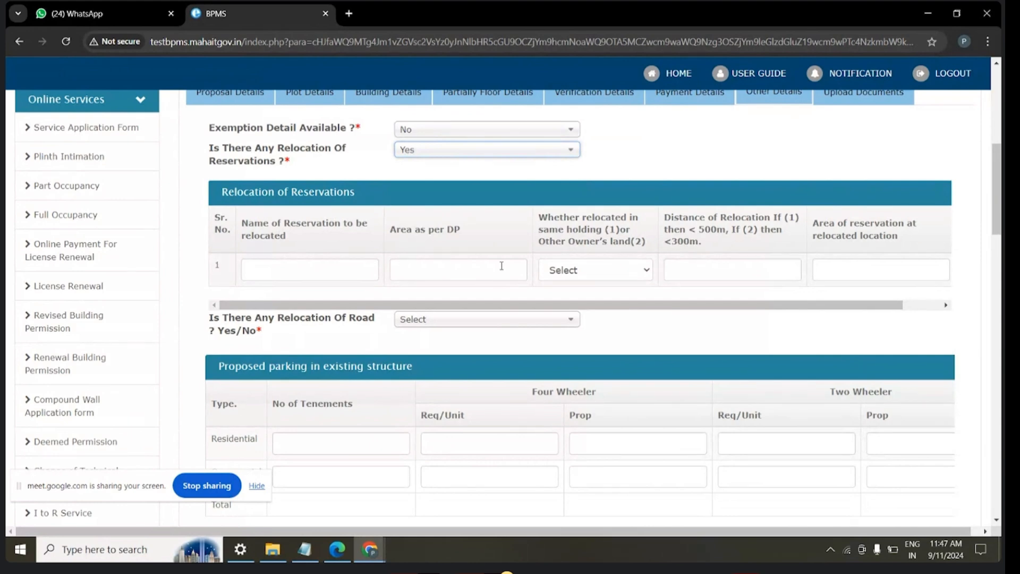
{"action": "left_click", "coordinate": [511, 150]}
{"action": "left_click", "coordinate": [481, 218]}
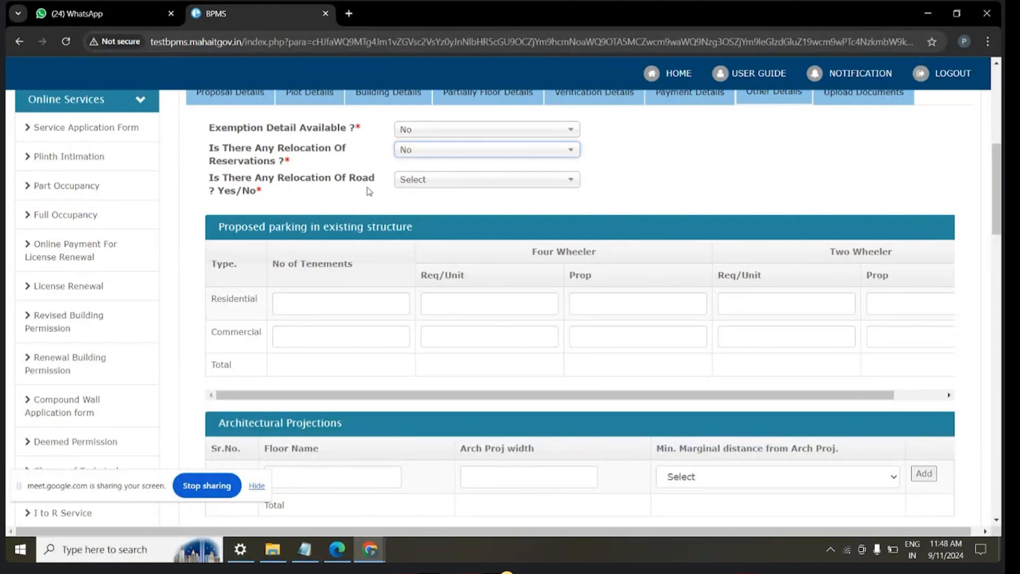
- Answer Yes to Relocation Of Road to bring up its table, and change the answer to No
{"action": "left_click", "coordinate": [445, 181]}
{"action": "left_click", "coordinate": [441, 230]}
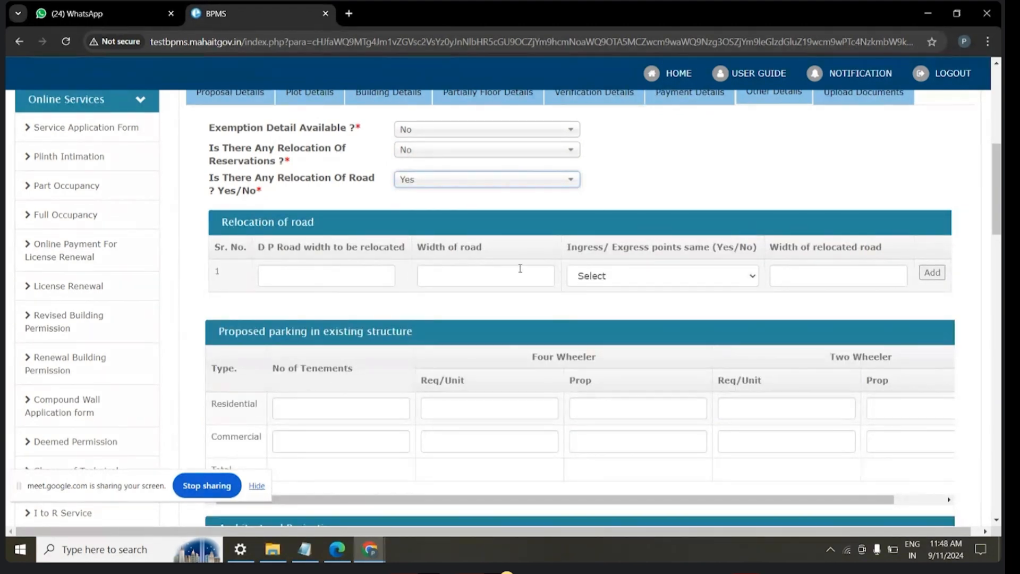
{"action": "left_click", "coordinate": [513, 182]}
{"action": "left_click", "coordinate": [492, 258]}
- In the proposed parking table, enter 1 residential tenement with four-wheeler Req/Unit 1 and Prop 1
{"action": "scroll", "coordinate": [278, 319], "scroll_direction": "down", "scroll_amount": 1}
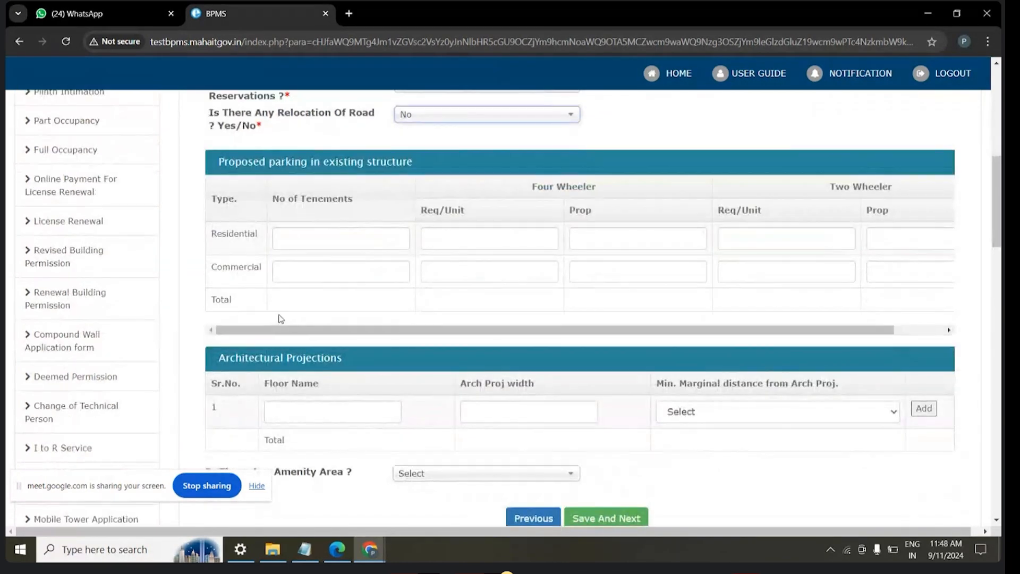
{"action": "scroll", "coordinate": [316, 298], "scroll_direction": "up", "scroll_amount": 1}
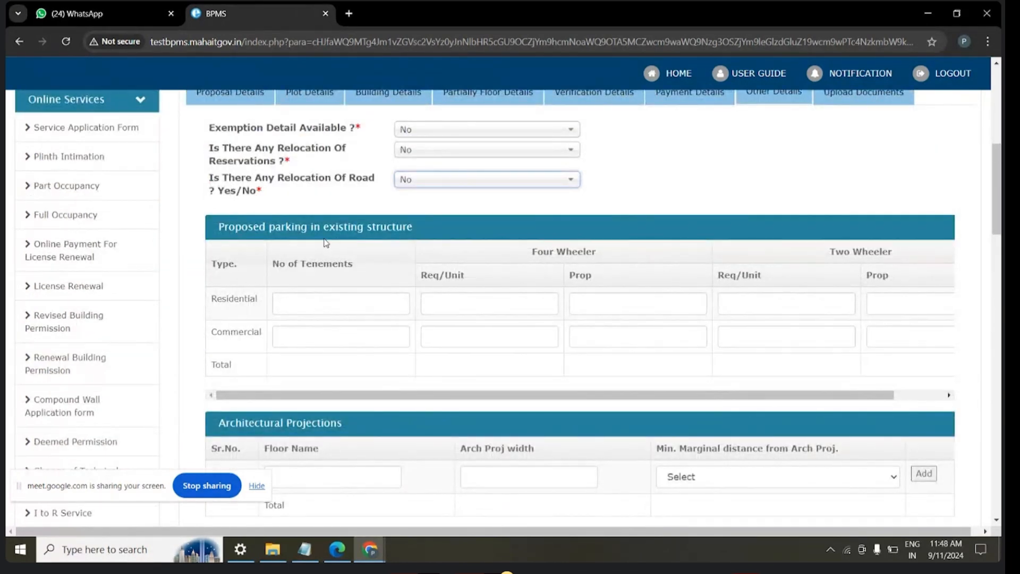
{"action": "left_click_drag", "start_coordinate": [435, 234], "coordinate": [216, 229]}
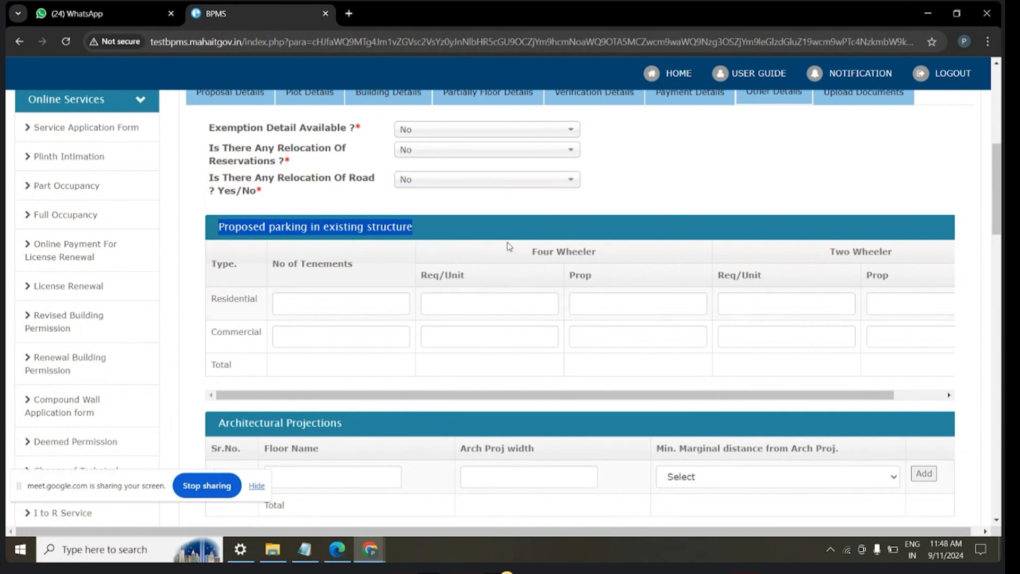
{"action": "left_click", "coordinate": [313, 306]}
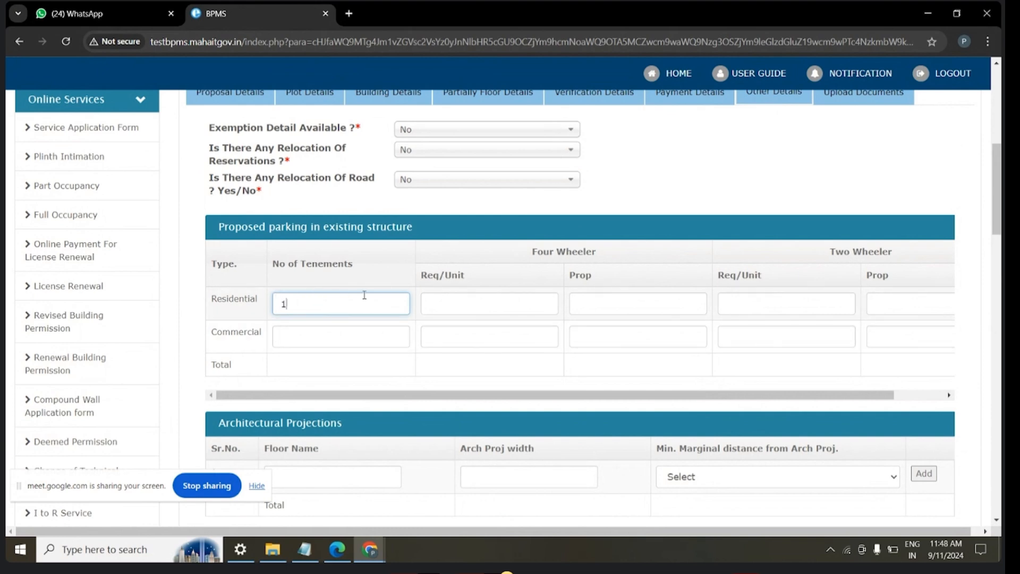
{"action": "left_click", "coordinate": [519, 305]}
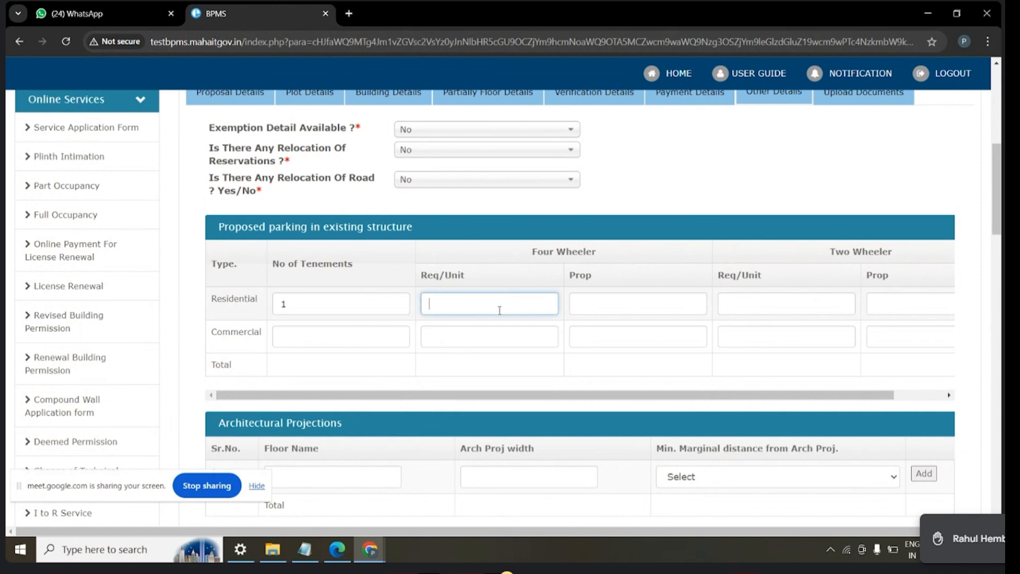
{"action": "left_click", "coordinate": [655, 305]}
{"action": "type", "text": "1"}
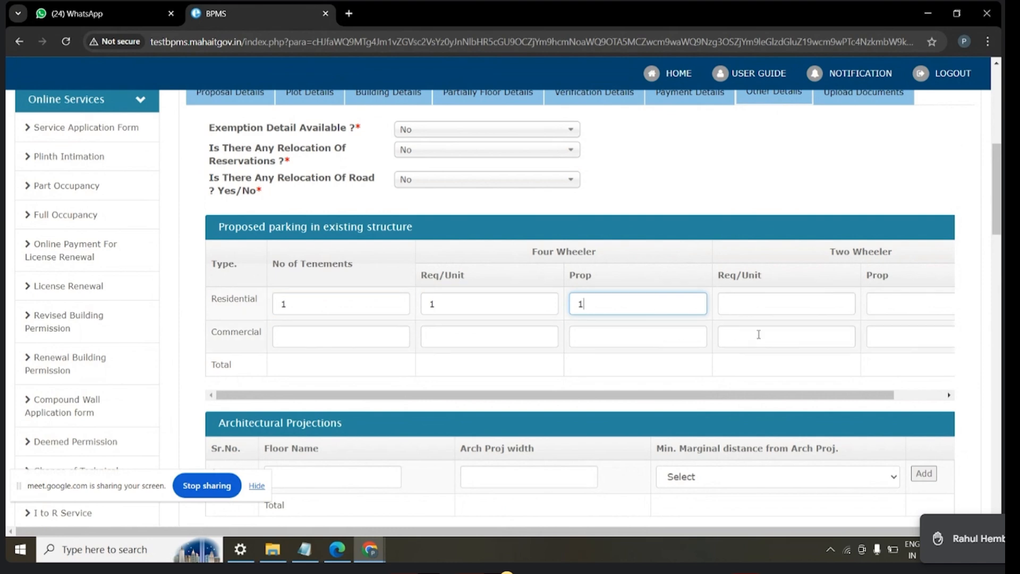
- Enter 1 for both the two-wheeler Req/Unit and Prop in the Residential parking row
{"action": "left_click_drag", "start_coordinate": [755, 394], "coordinate": [805, 395]}
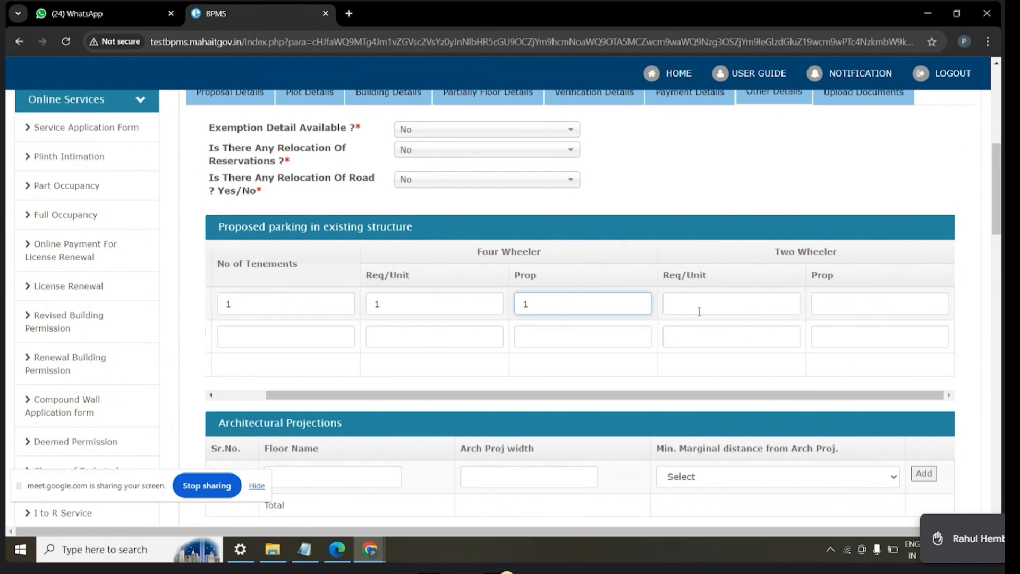
{"action": "left_click", "coordinate": [697, 305]}
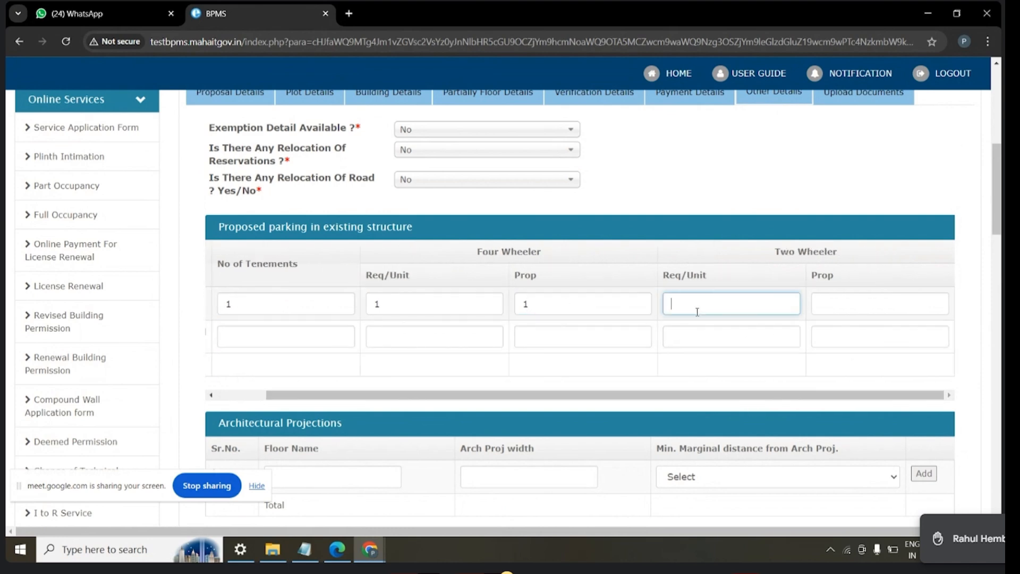
{"action": "left_click", "coordinate": [830, 307]}
{"action": "type", "text": "1"}
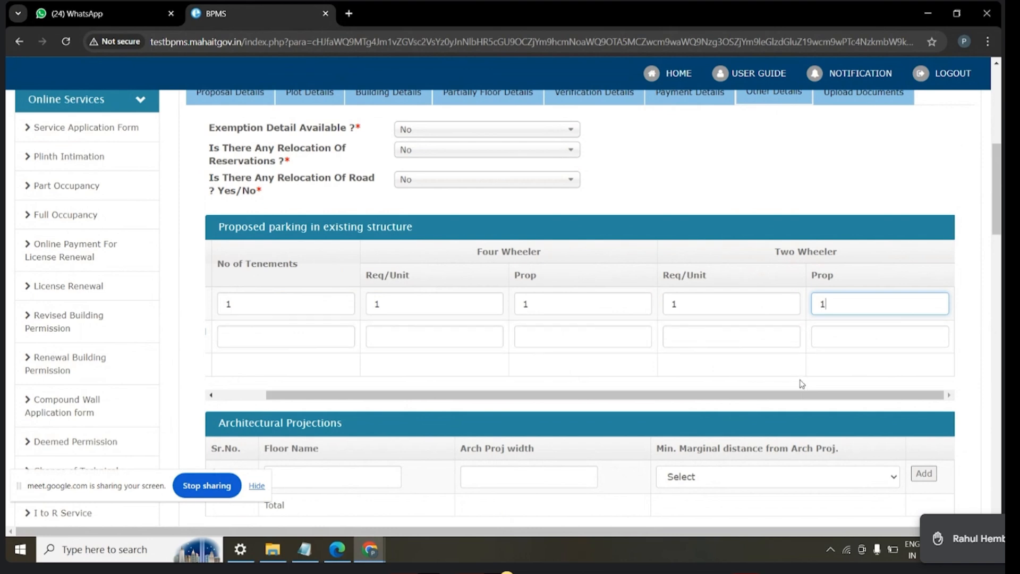
{"action": "left_click_drag", "start_coordinate": [788, 399], "coordinate": [659, 413]}
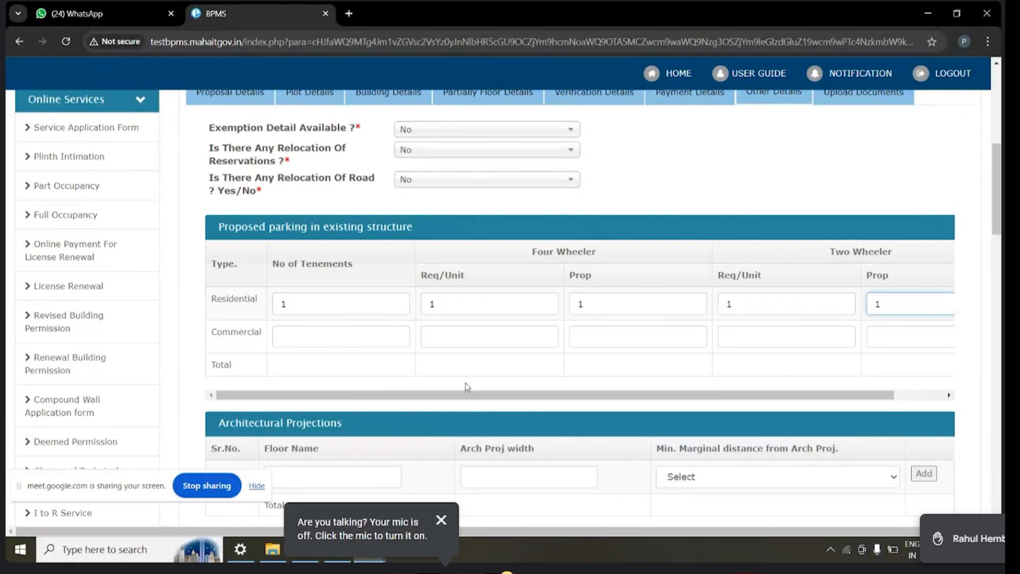
- Answer Yes to Is There Any Amenity Area to bring up its table, and change the answer to No
{"action": "scroll", "coordinate": [282, 240], "scroll_direction": "down", "scroll_amount": 3}
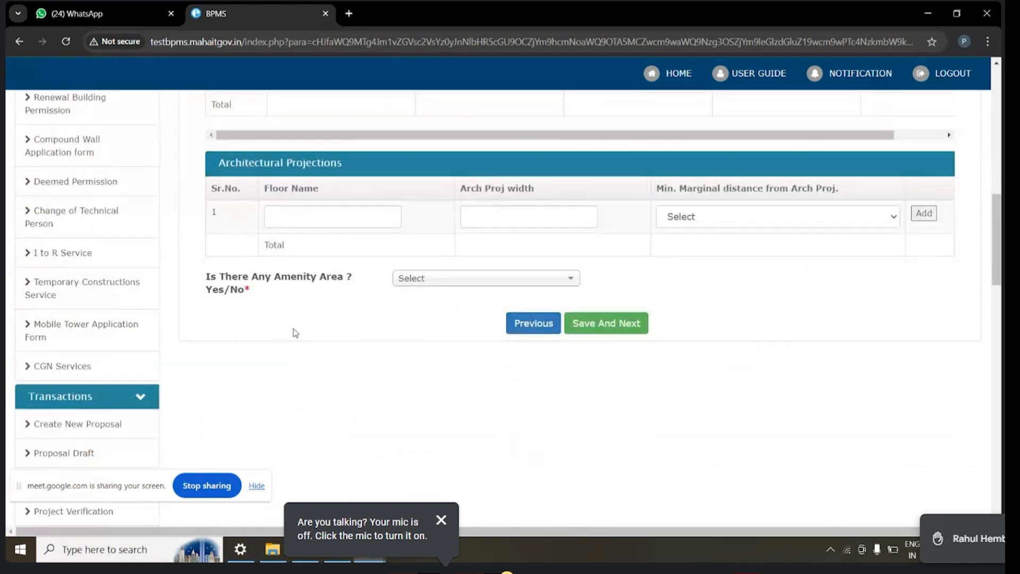
{"action": "scroll", "coordinate": [540, 330], "scroll_direction": "up", "scroll_amount": 1}
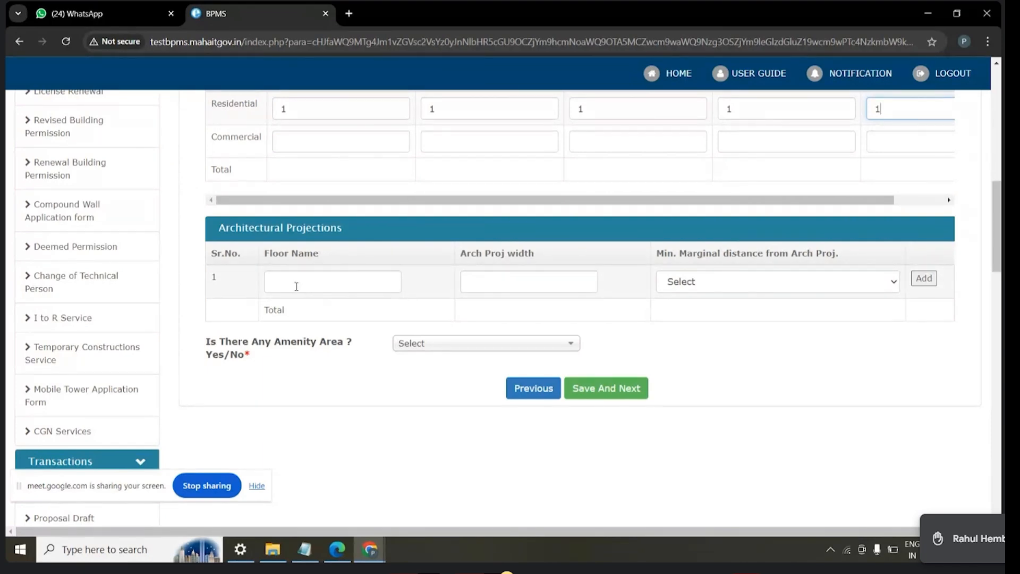
{"action": "scroll", "coordinate": [448, 264], "scroll_direction": "down", "scroll_amount": 1}
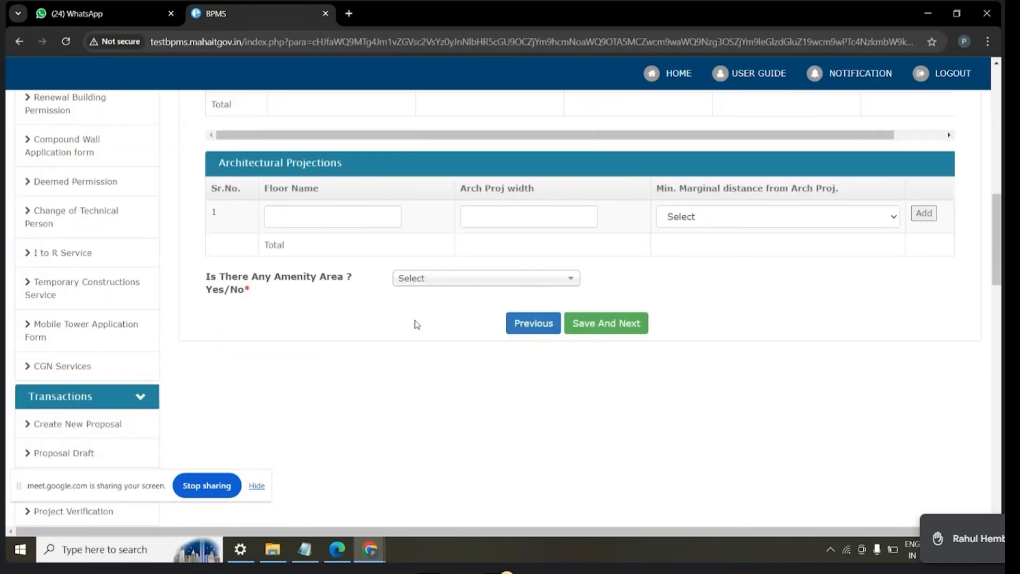
{"action": "left_click", "coordinate": [425, 280]}
{"action": "left_click", "coordinate": [426, 330]}
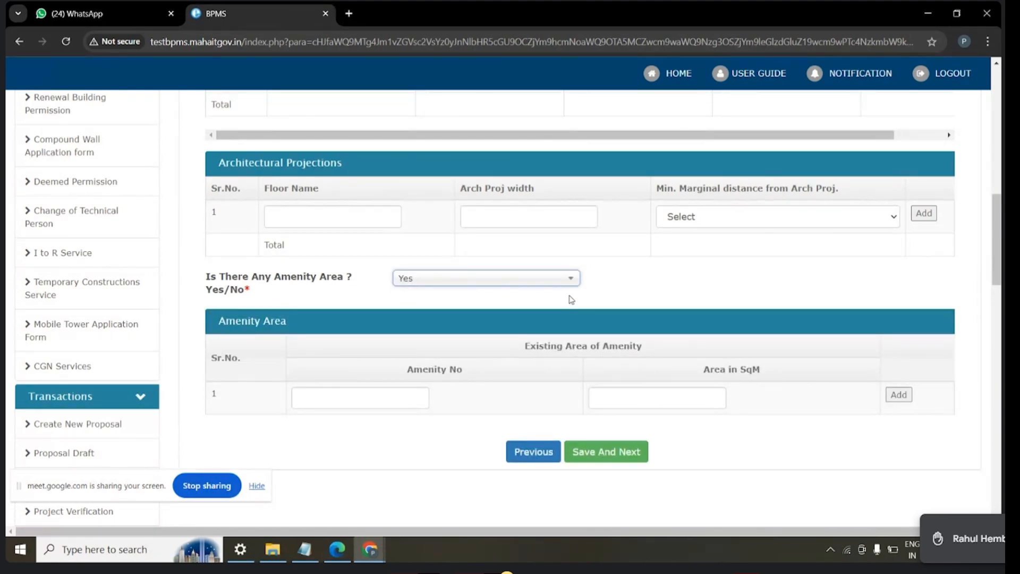
{"action": "scroll", "coordinate": [571, 299], "scroll_direction": "down", "scroll_amount": 1}
{"action": "left_click", "coordinate": [529, 218]}
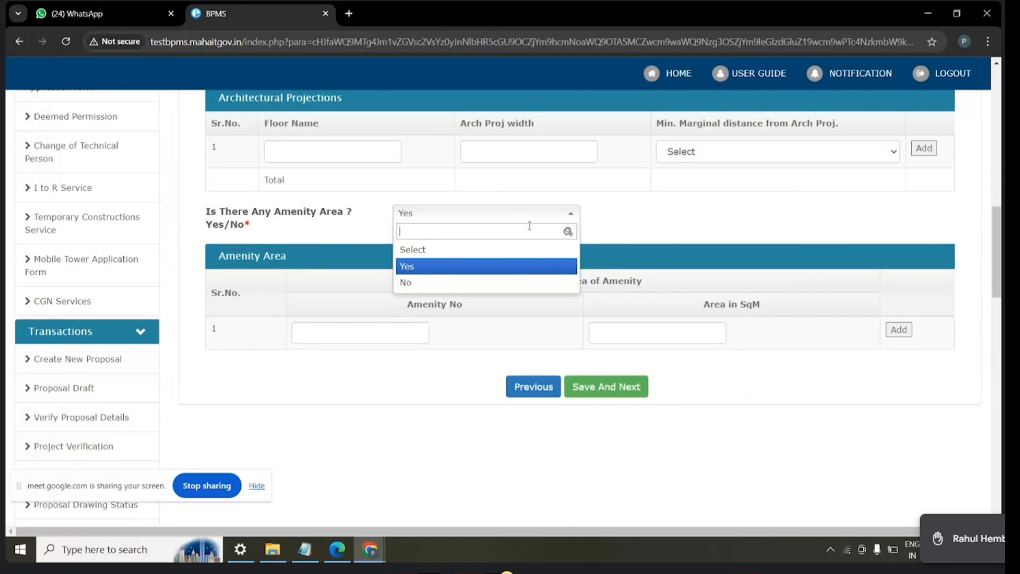
{"action": "left_click", "coordinate": [423, 283]}
- Review the Other Details entries, save them and continue to the next section
{"action": "scroll", "coordinate": [579, 264], "scroll_direction": "up", "scroll_amount": 6}
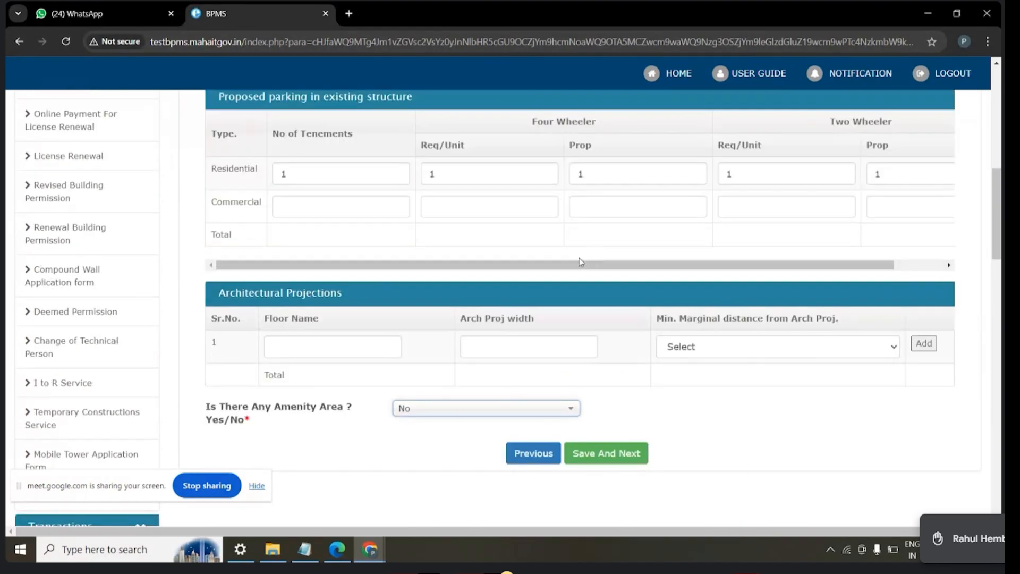
{"action": "scroll", "coordinate": [509, 208], "scroll_direction": "down", "scroll_amount": 2}
{"action": "scroll", "coordinate": [509, 208], "scroll_direction": "up", "scroll_amount": 2}
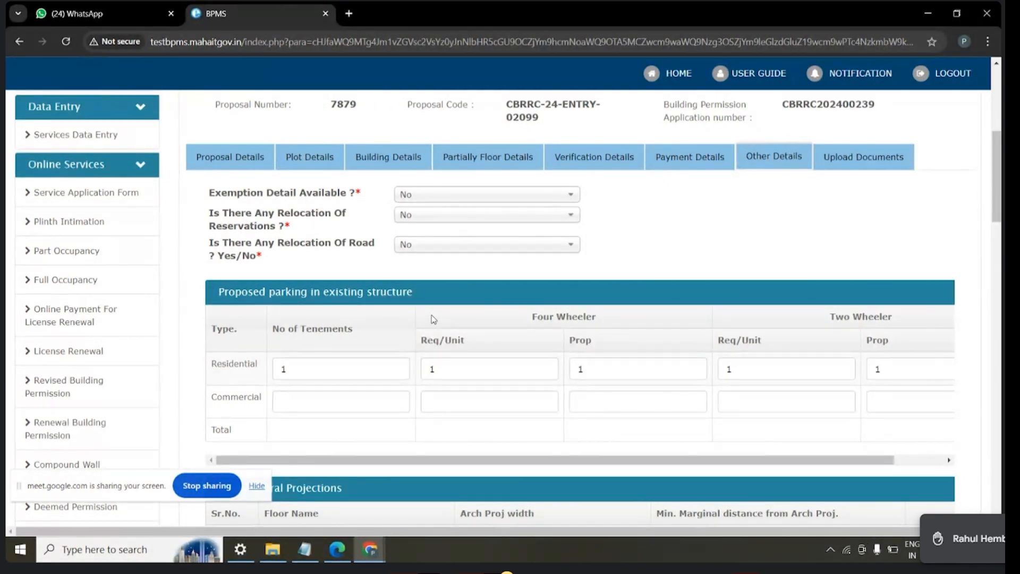
{"action": "scroll", "coordinate": [392, 325], "scroll_direction": "down", "scroll_amount": 5}
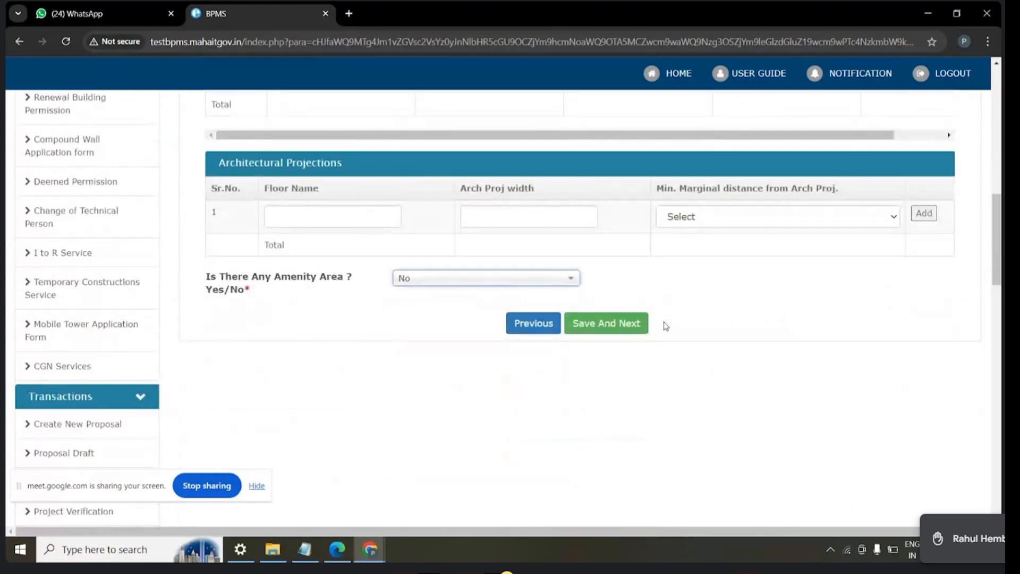
{"action": "left_click", "coordinate": [599, 324]}
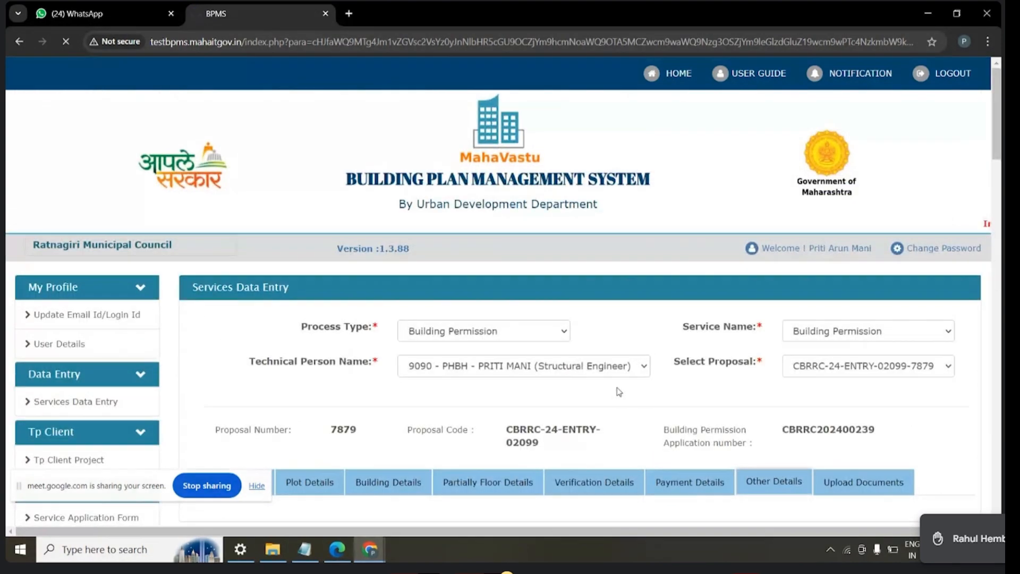